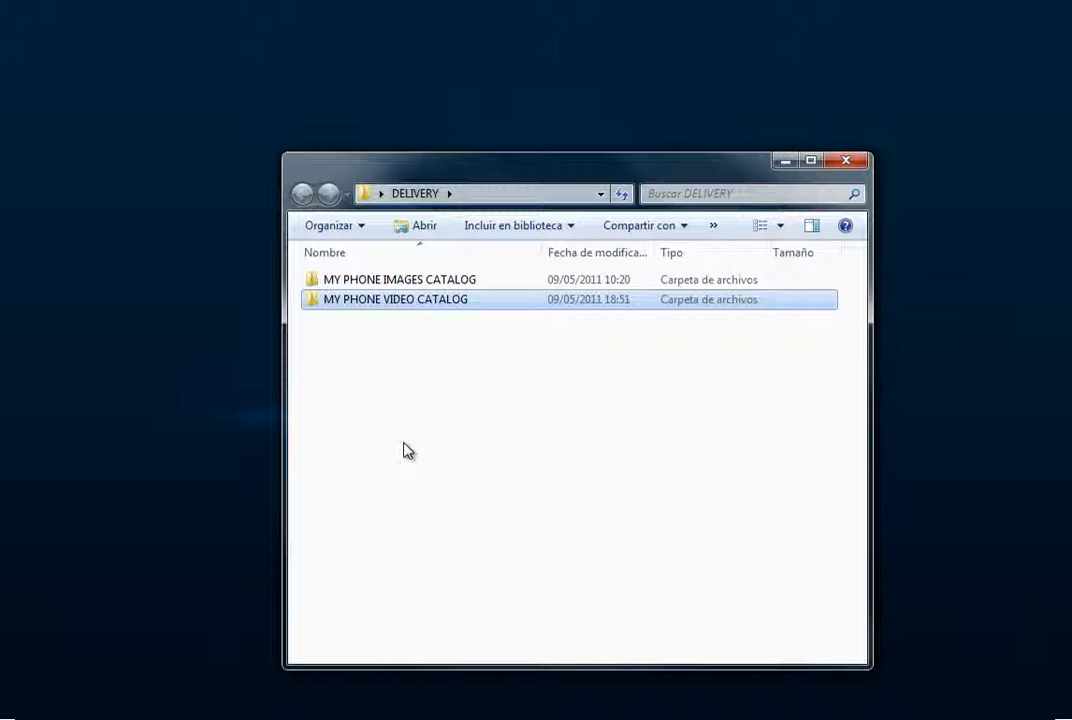
# - Open the MY PHONE VIDEO CATALOG folder and launch its After Effects project file
pyautogui.doubleClick(407, 301)
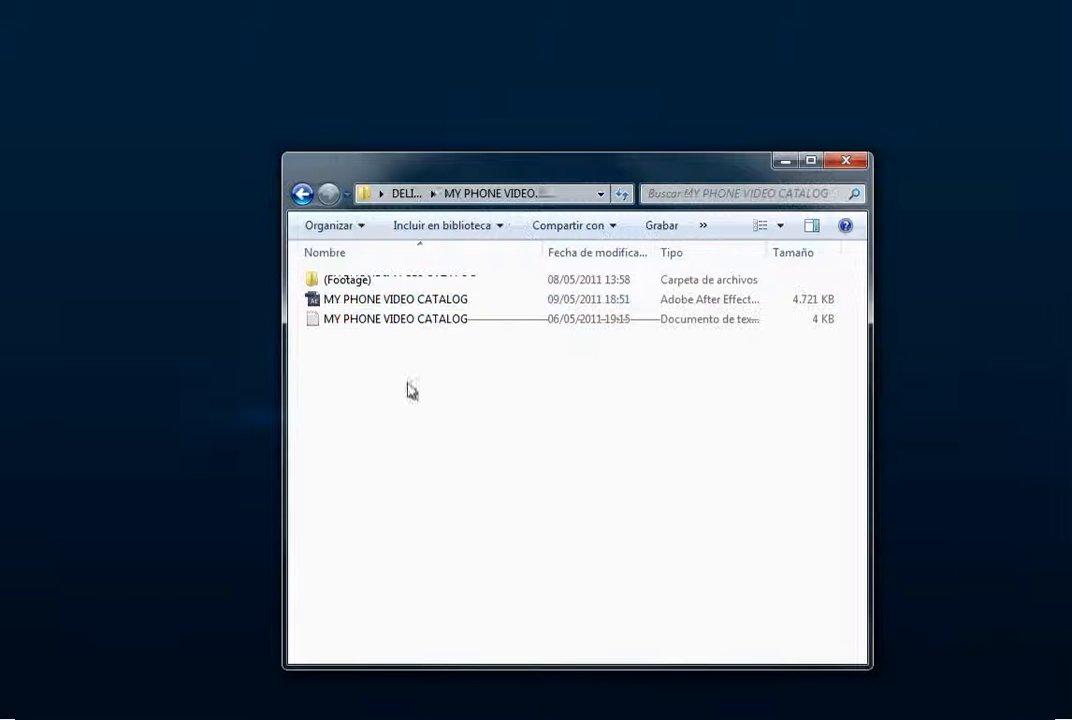
pyautogui.click(405, 301)
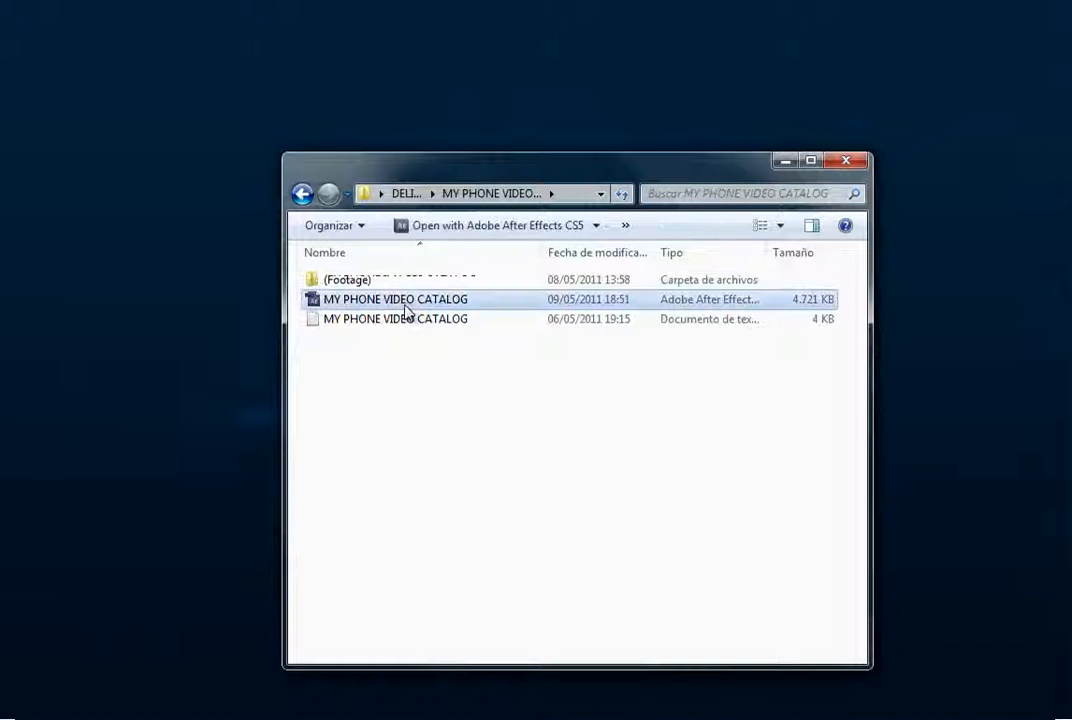
pyautogui.click(397, 458)
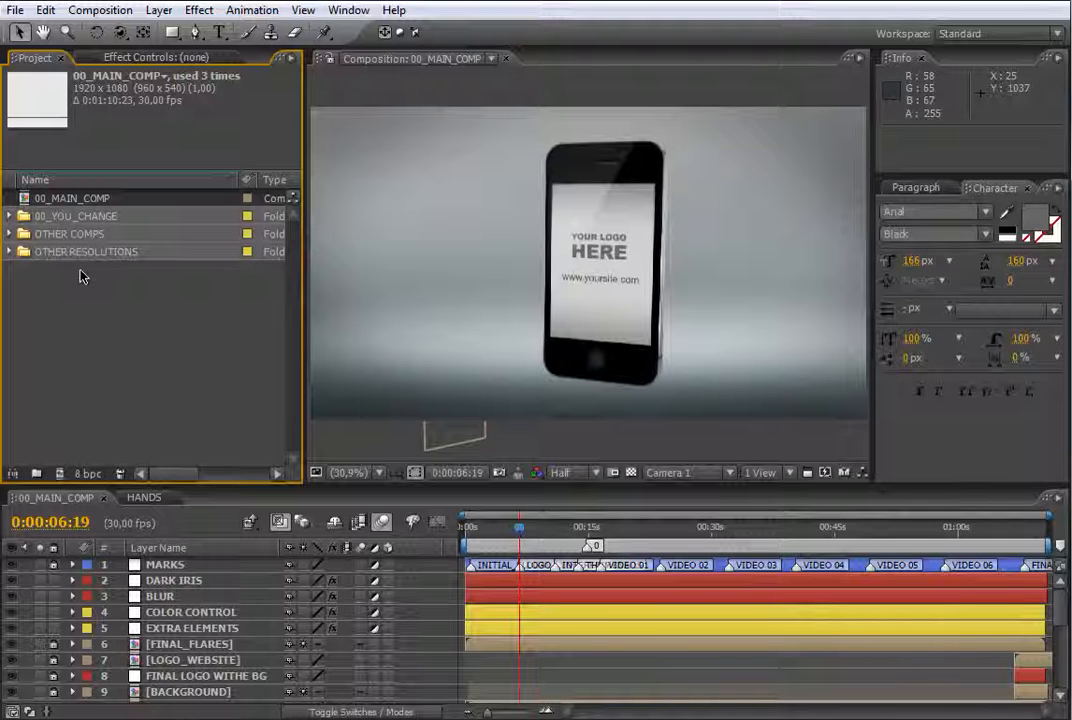
# - Look over the project's top-level items: 00_MAIN_COMP and the folders 00_YOU_CHANGE, OTHER COMPS and OTHER RESOLUTIONS
pyautogui.click(76, 216)
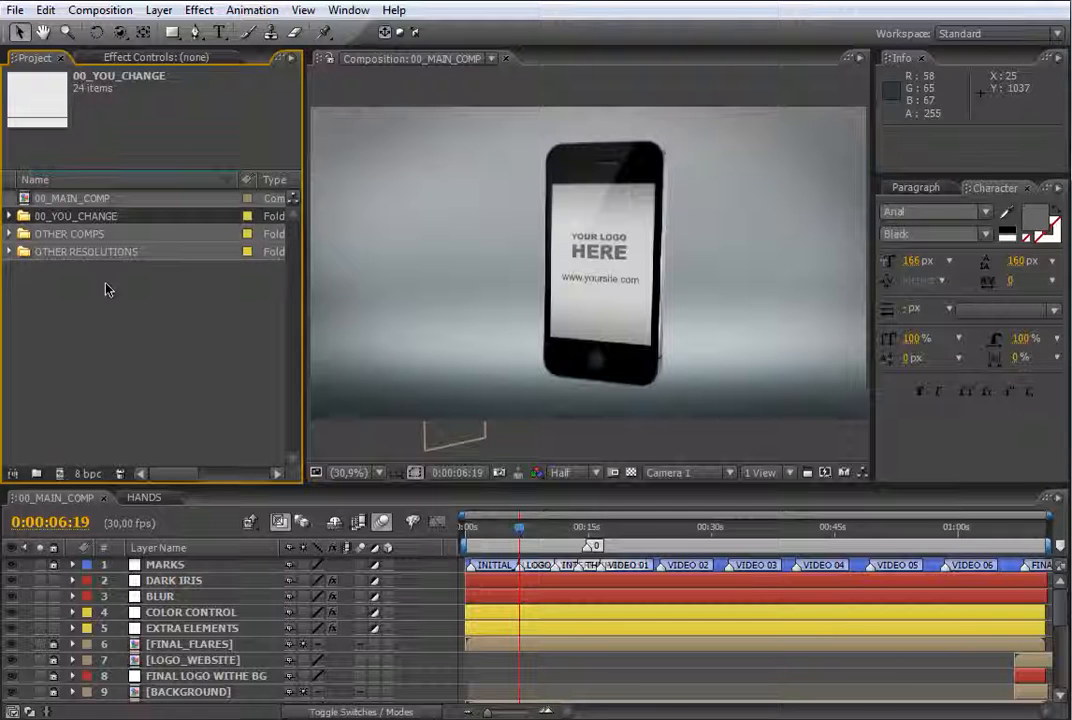
pyautogui.click(96, 253)
pyautogui.click(88, 233)
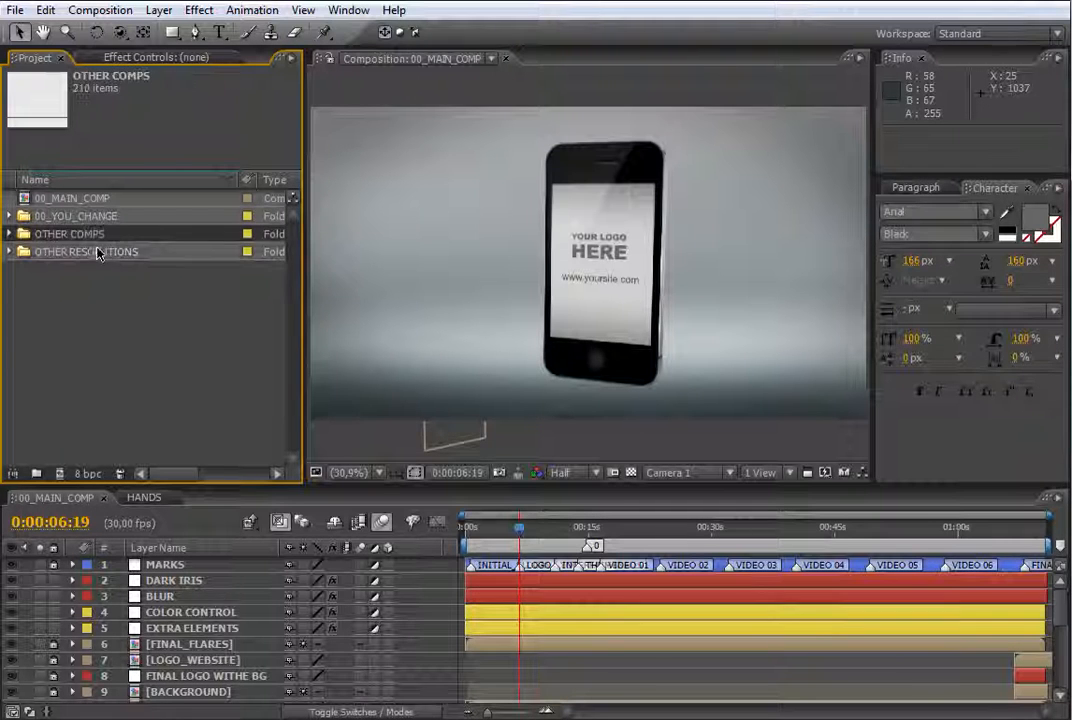
pyautogui.click(82, 253)
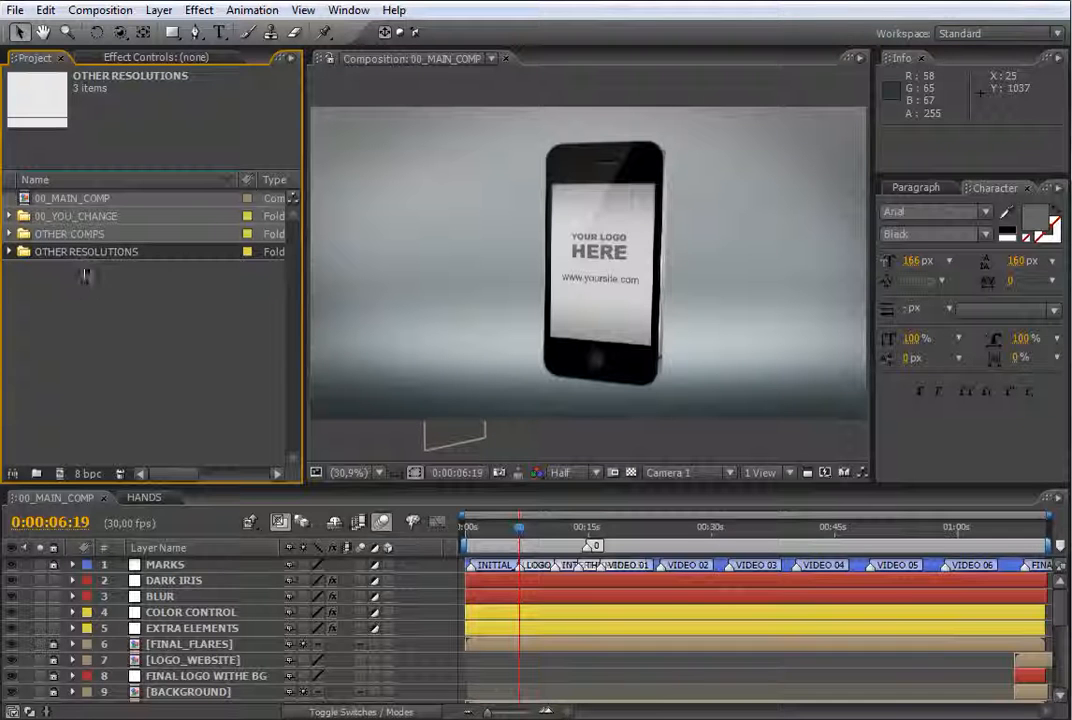
pyautogui.click(70, 200)
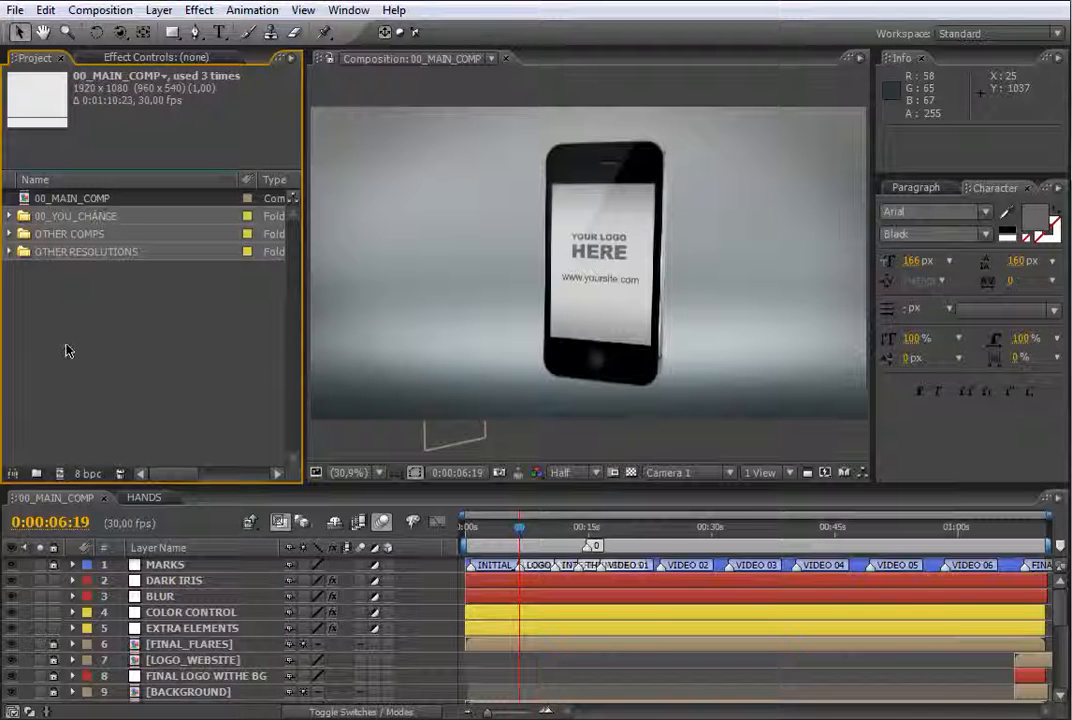
pyautogui.click(66, 217)
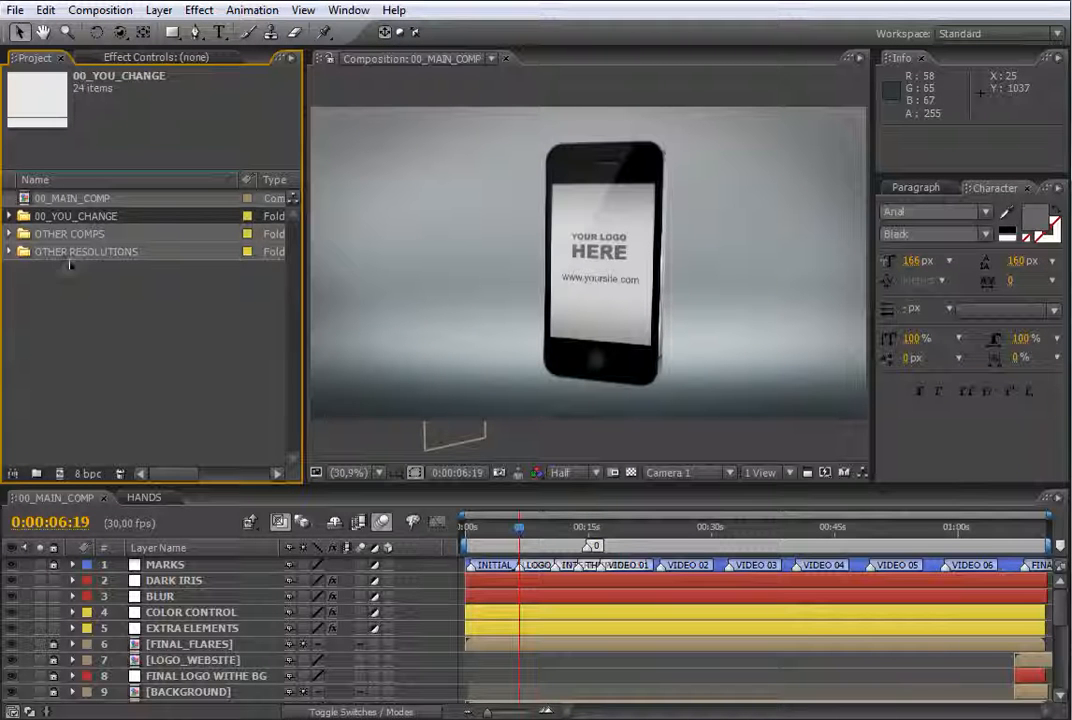
# - Expand the 00_YOU_CHANGE folder and look through its editable text, video, catalog and logo compositions
pyautogui.click(10, 216)
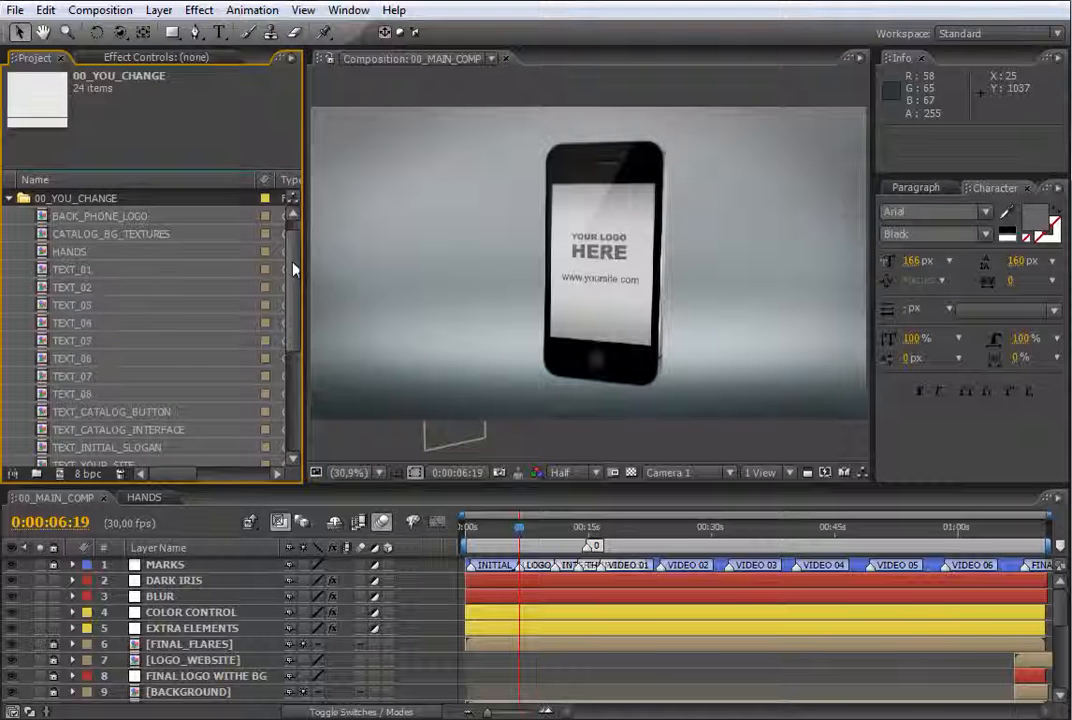
pyautogui.scroll(-2, 292, 270)
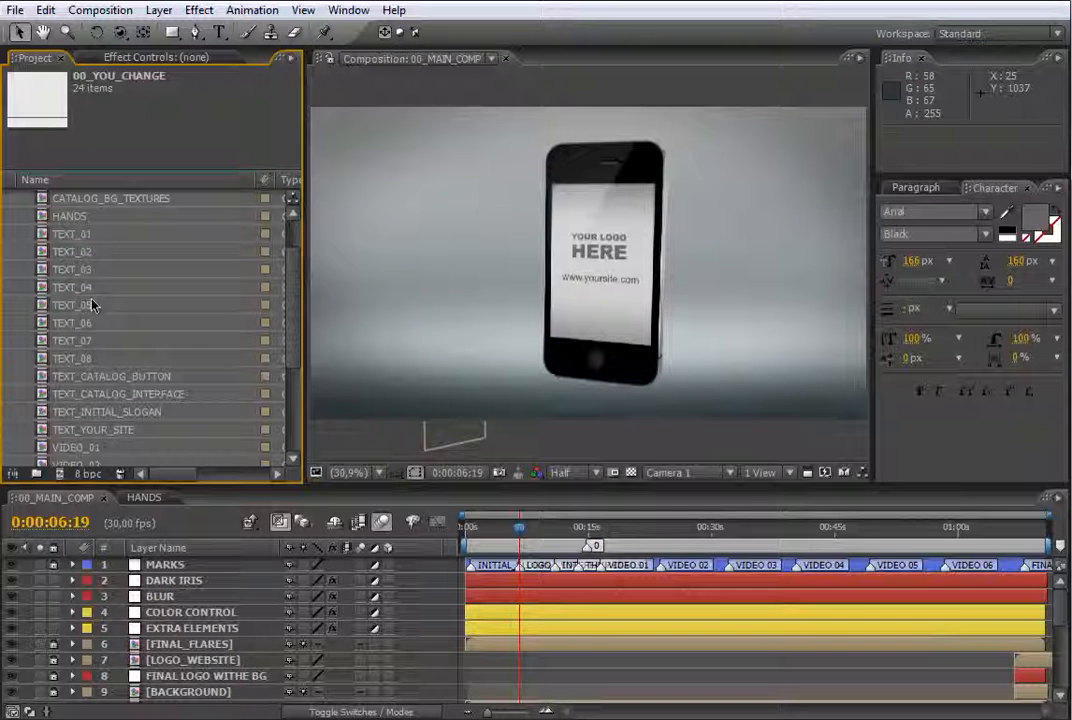
pyautogui.scroll(-5, 245, 254)
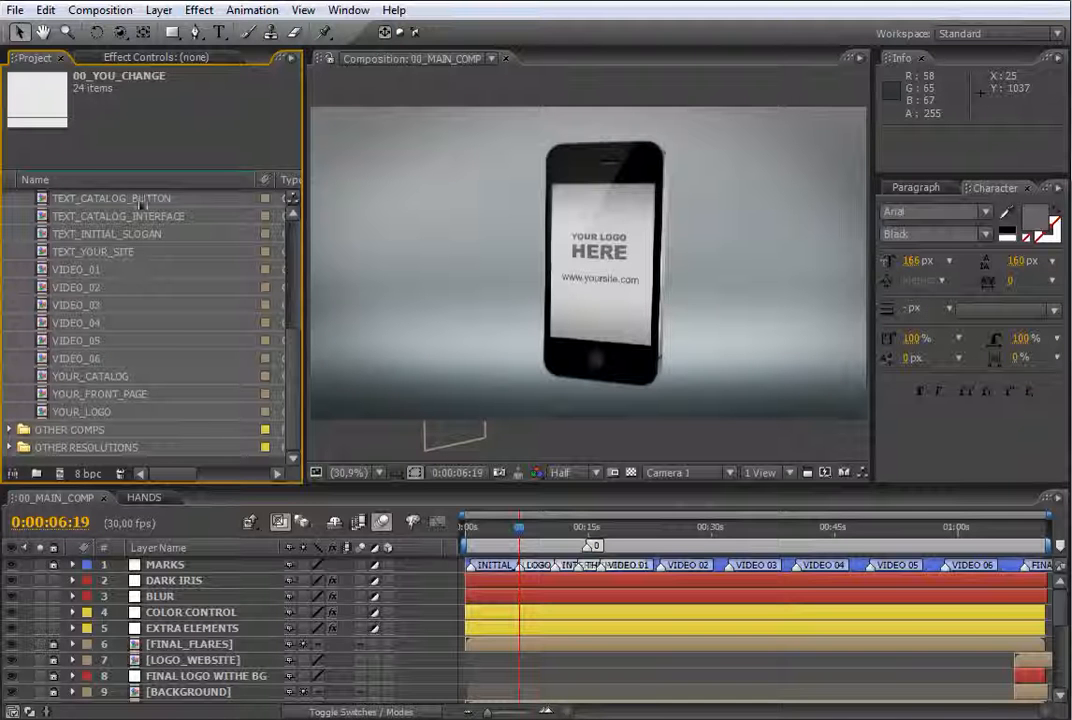
pyautogui.moveTo(295, 402); pyautogui.dragTo(301, 311)
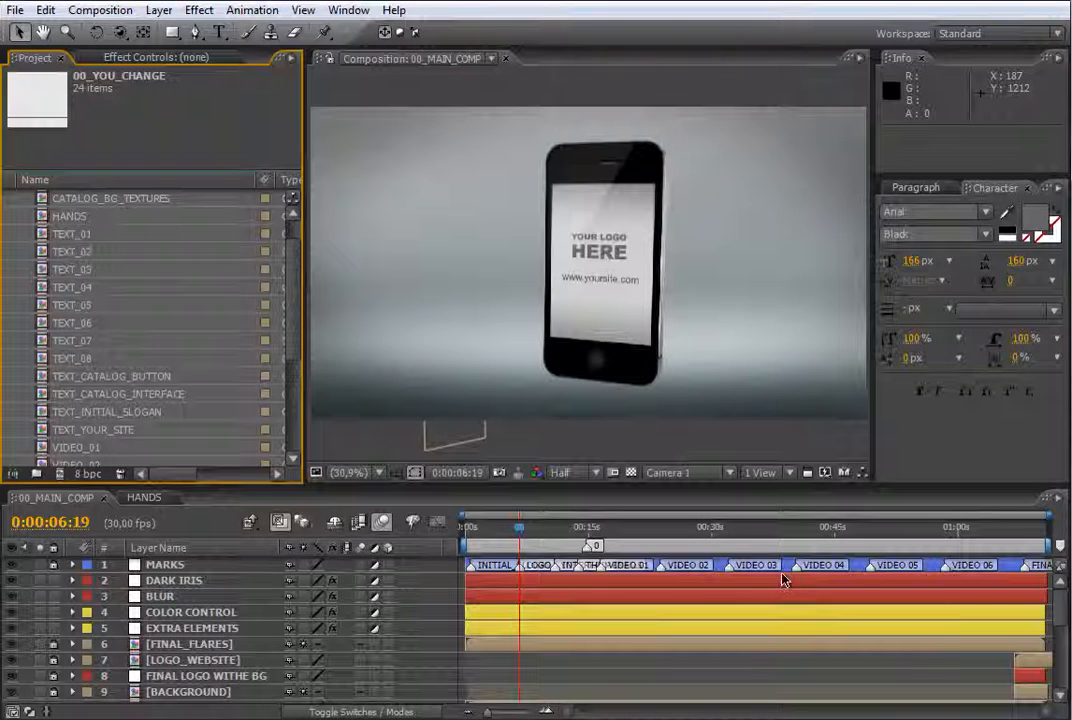
# - Preview the main composition at the interface, thumbnail, VIDEO 01 and VIDEO 02 marks
pyautogui.click(556, 537)
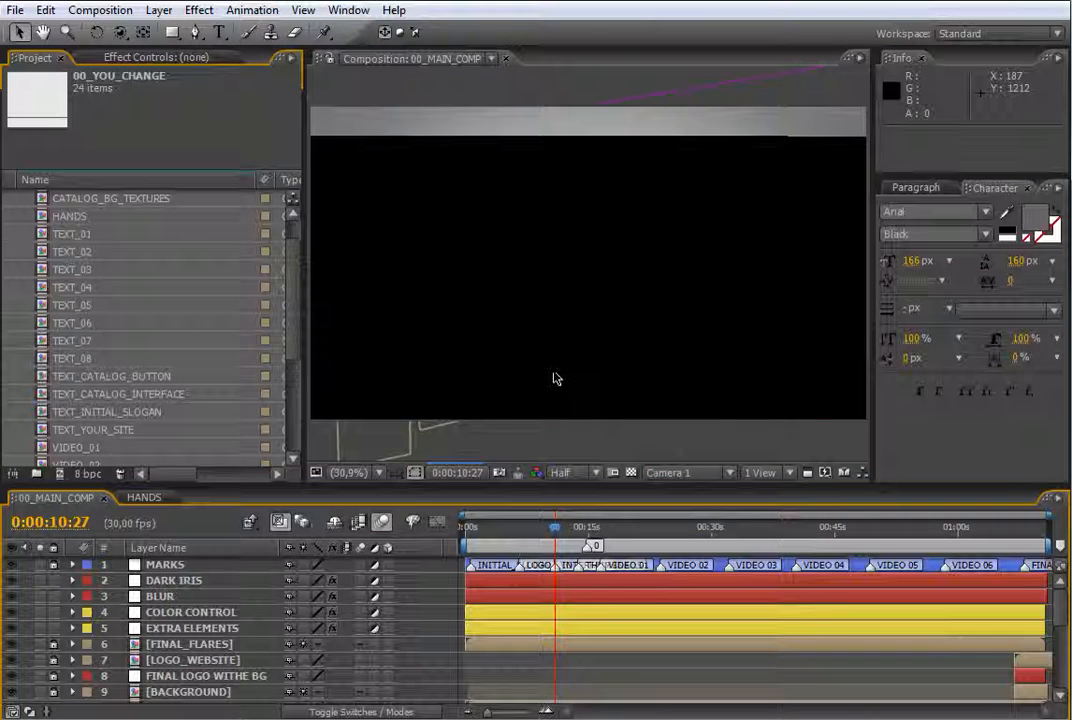
pyautogui.press('capslock')
pyautogui.click(579, 536)
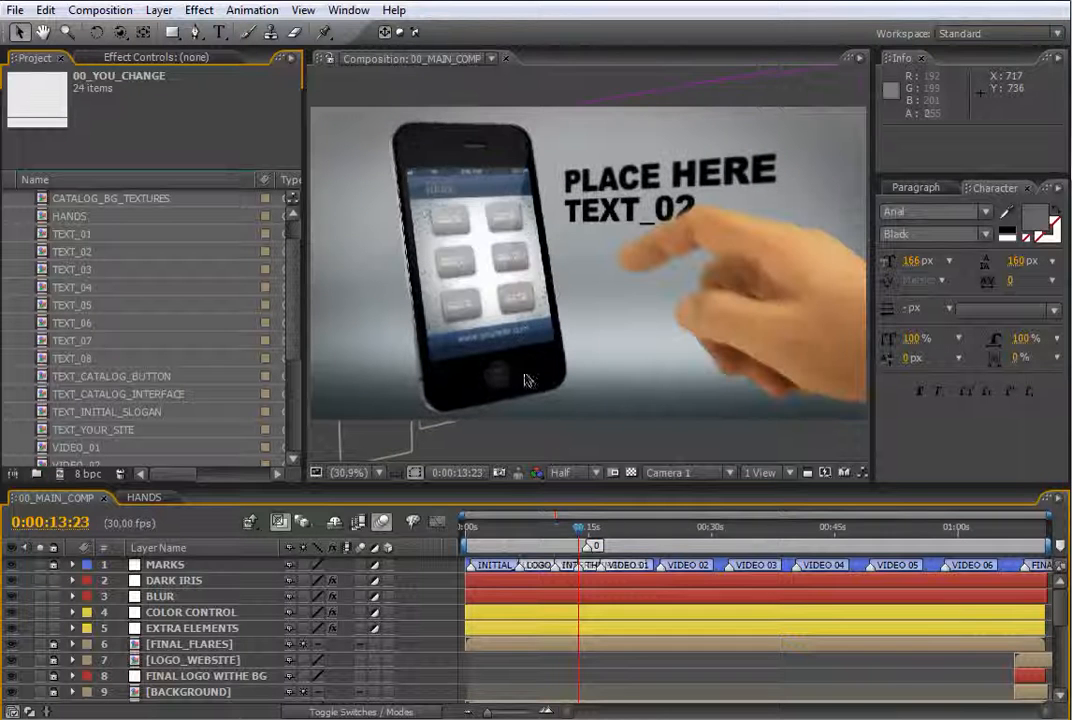
pyautogui.click(601, 537)
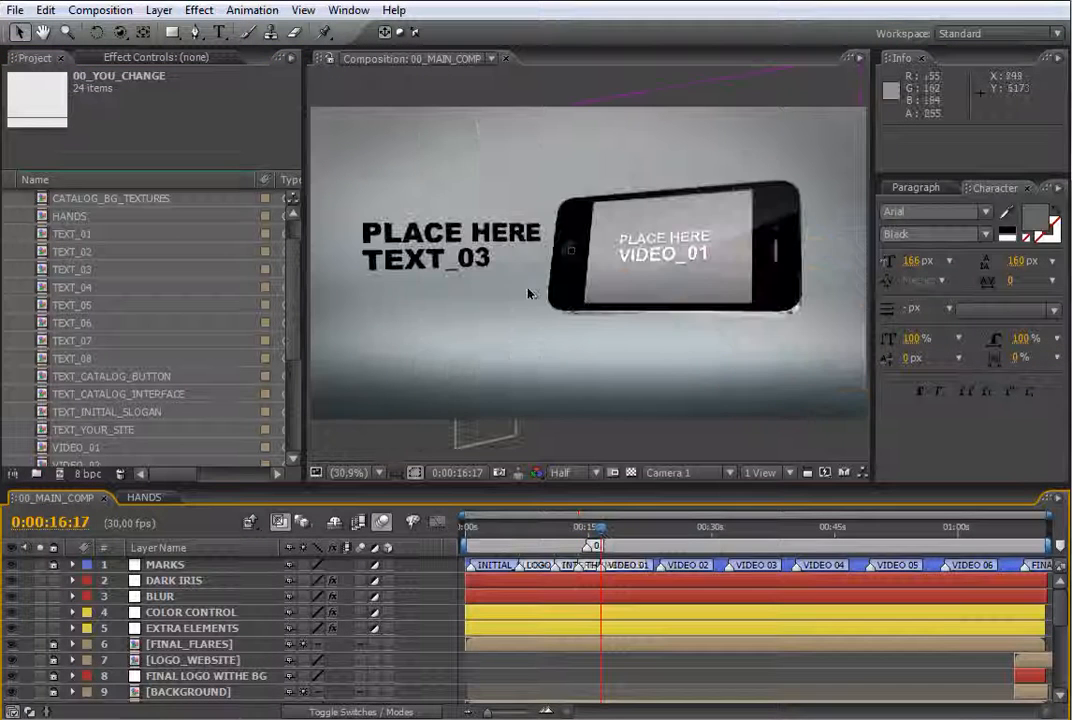
pyautogui.click(655, 520)
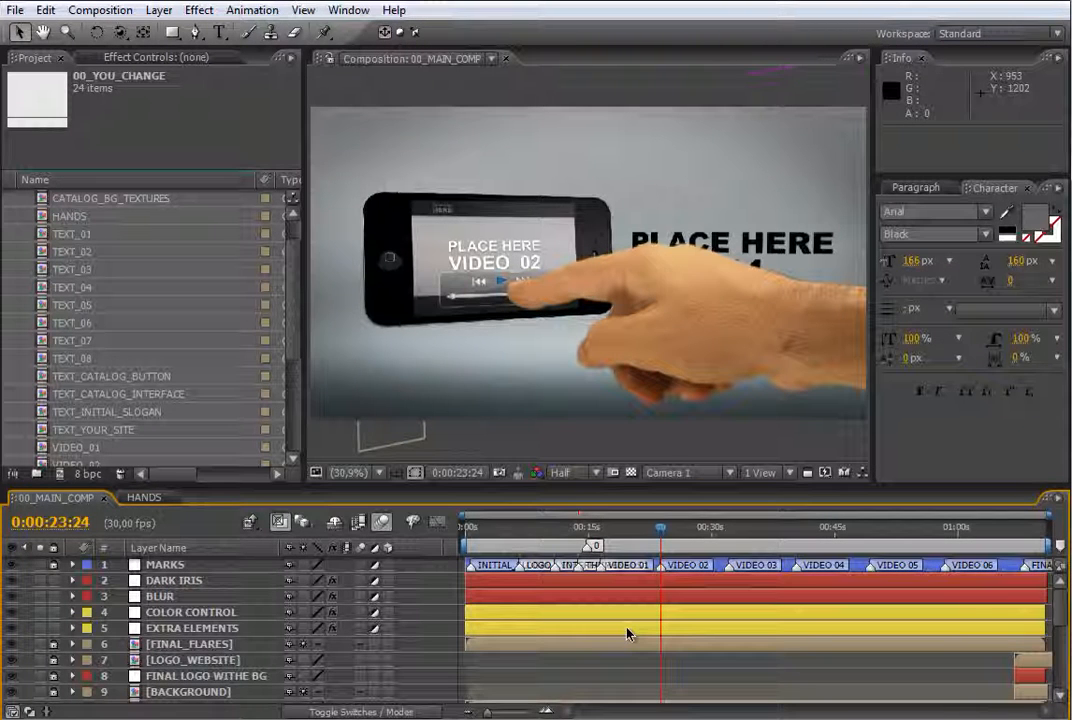
# - Find the TEXT_01 layer in the main composition, preview the frame at its marker and open the TEXT_01 composition
pyautogui.moveTo(1057, 607); pyautogui.dragTo(1052, 690)
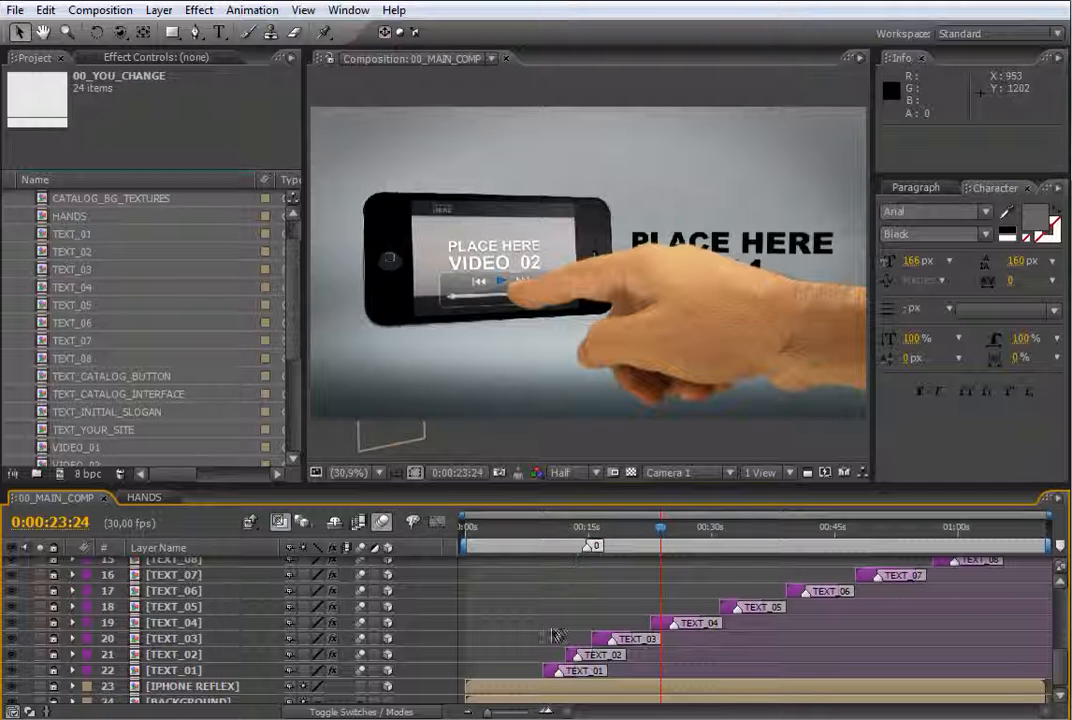
pyautogui.click(558, 533)
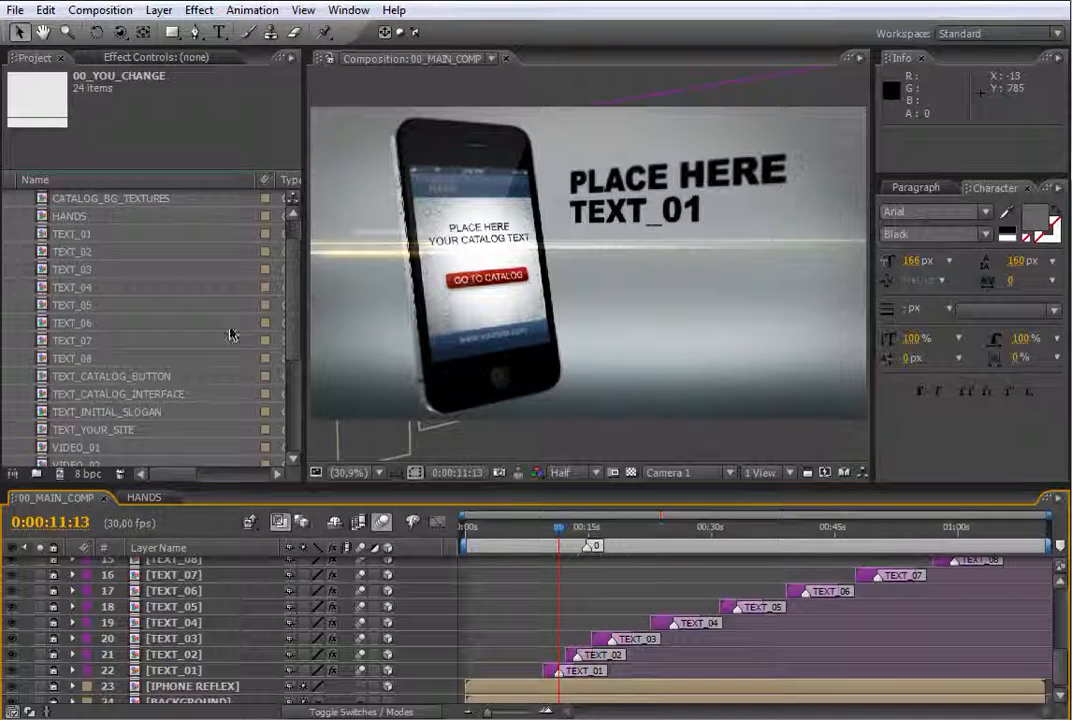
pyautogui.click(89, 238)
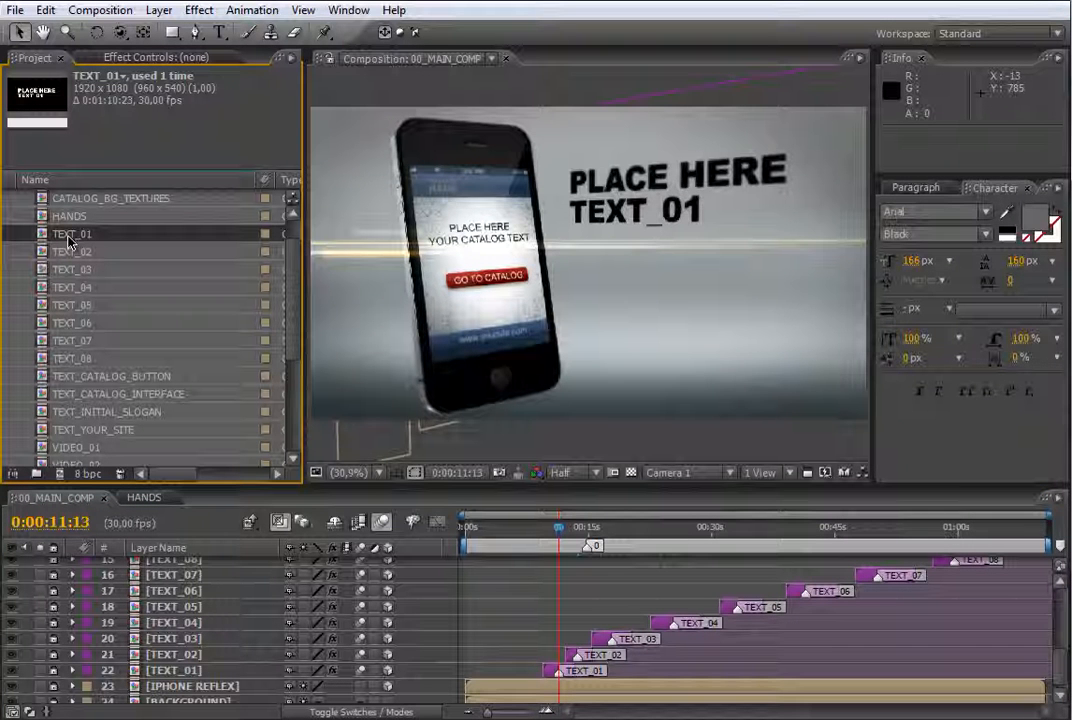
pyautogui.doubleClick(68, 238)
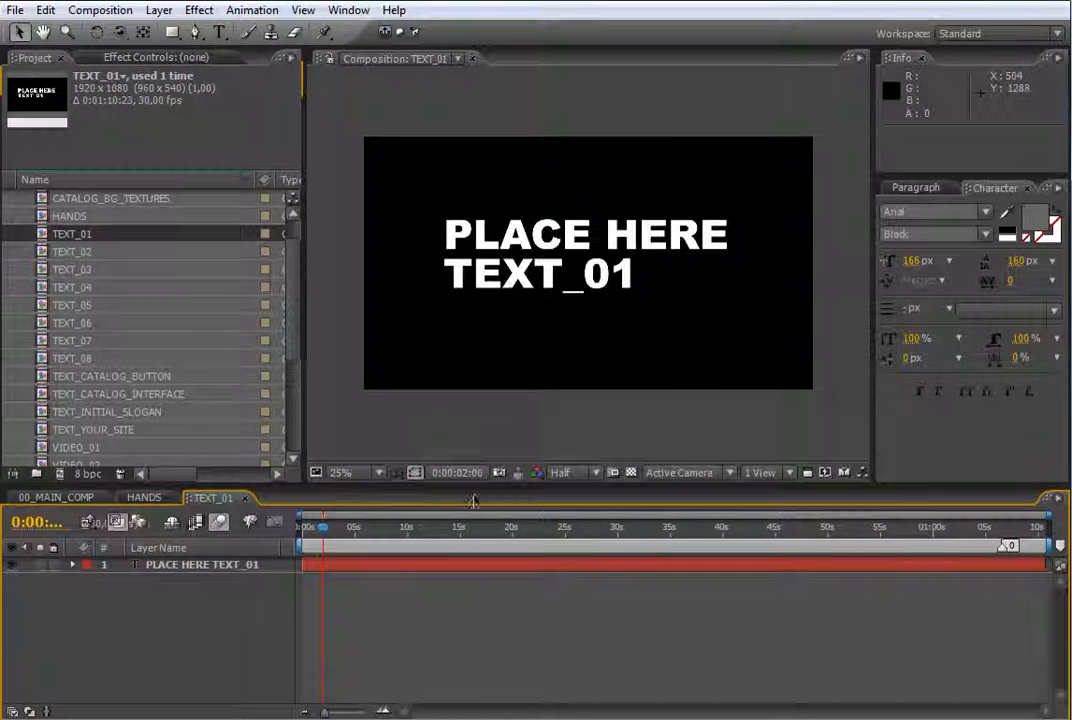
# - Replace the TEXT_01 placeholder with "WELCOME TO YOUR CATALOG" on two lines and check it in 00_MAIN_COMP
pyautogui.click(521, 252)
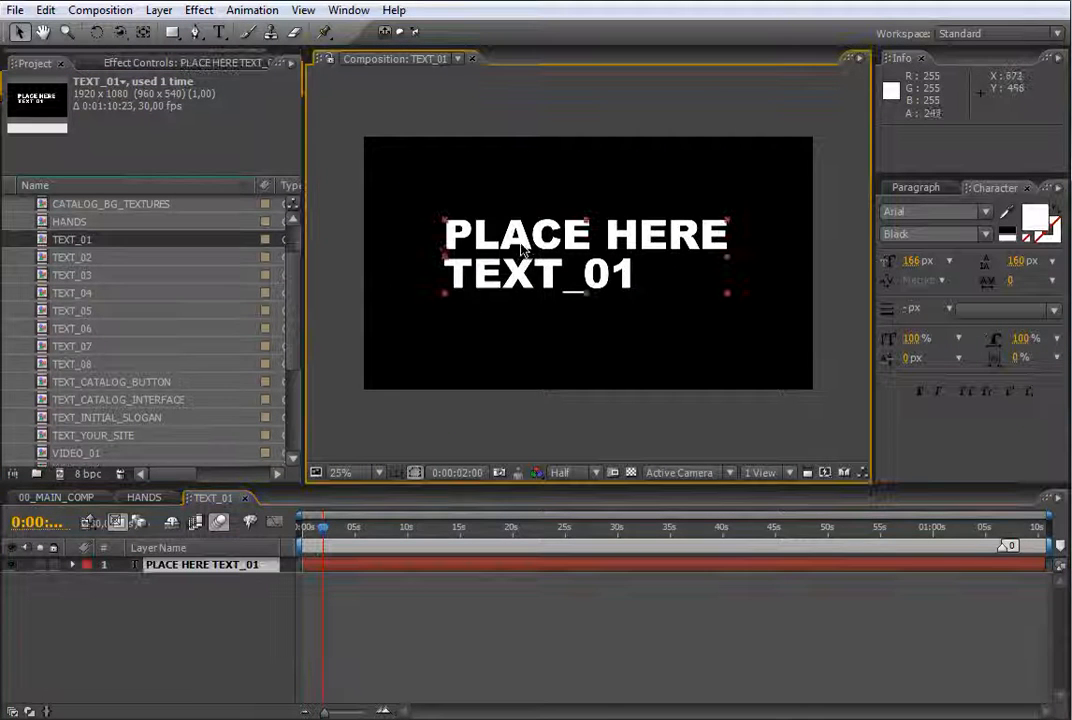
pyautogui.doubleClick(500, 249)
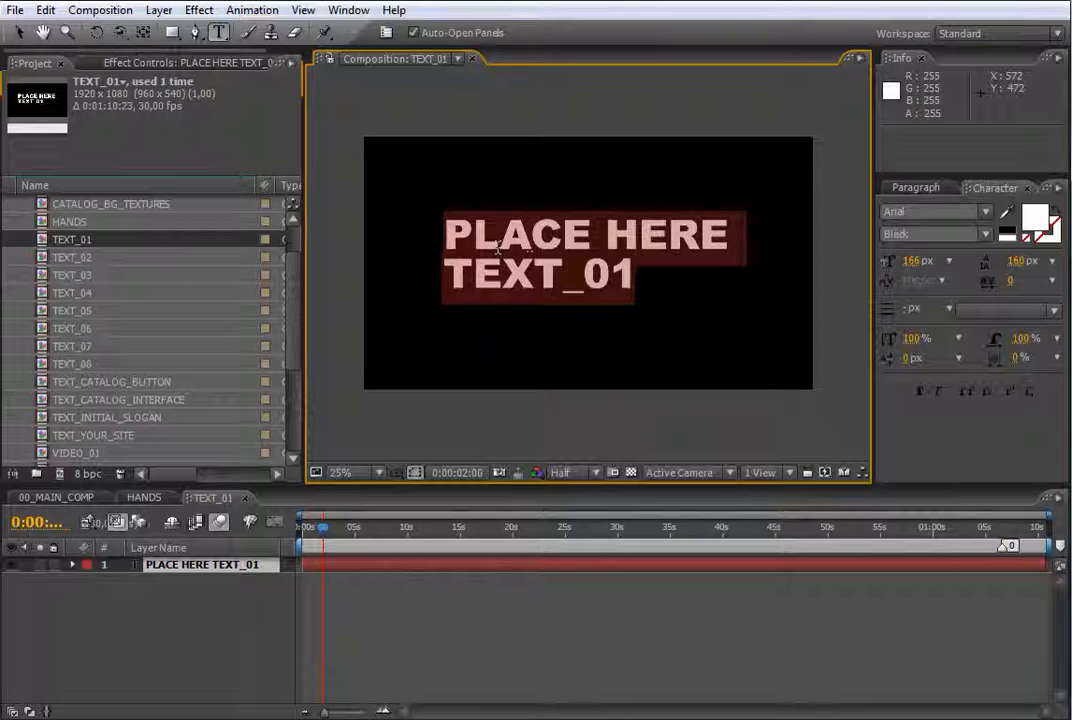
pyautogui.write('WELCOME T')
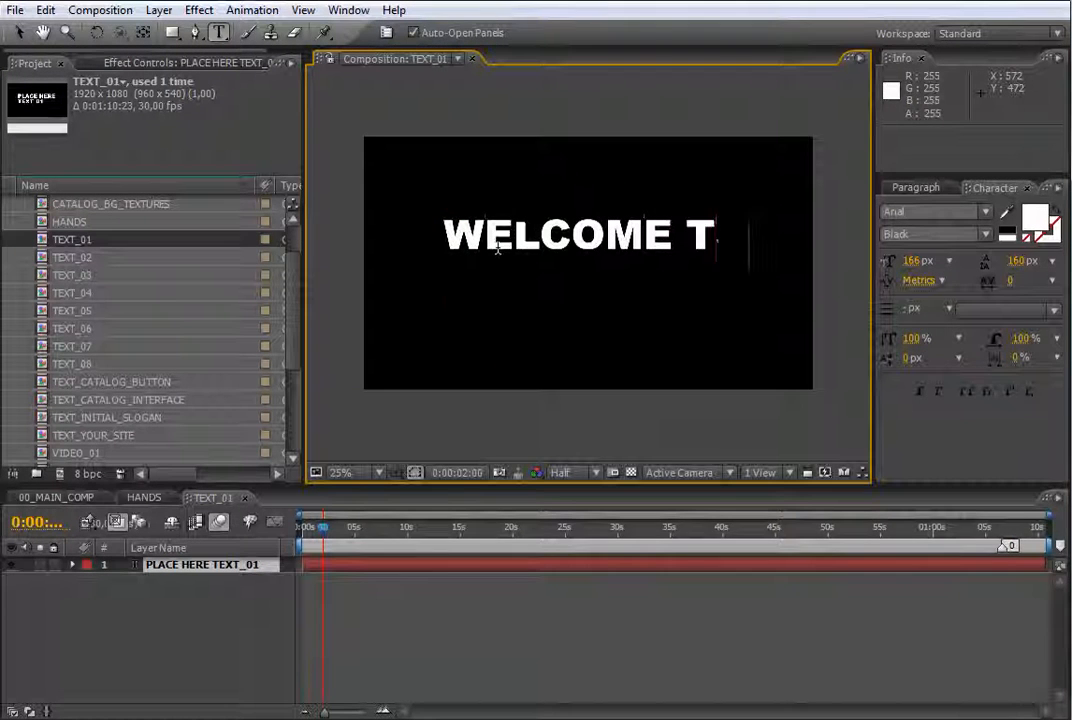
pyautogui.write('O YOUR CATALOG')
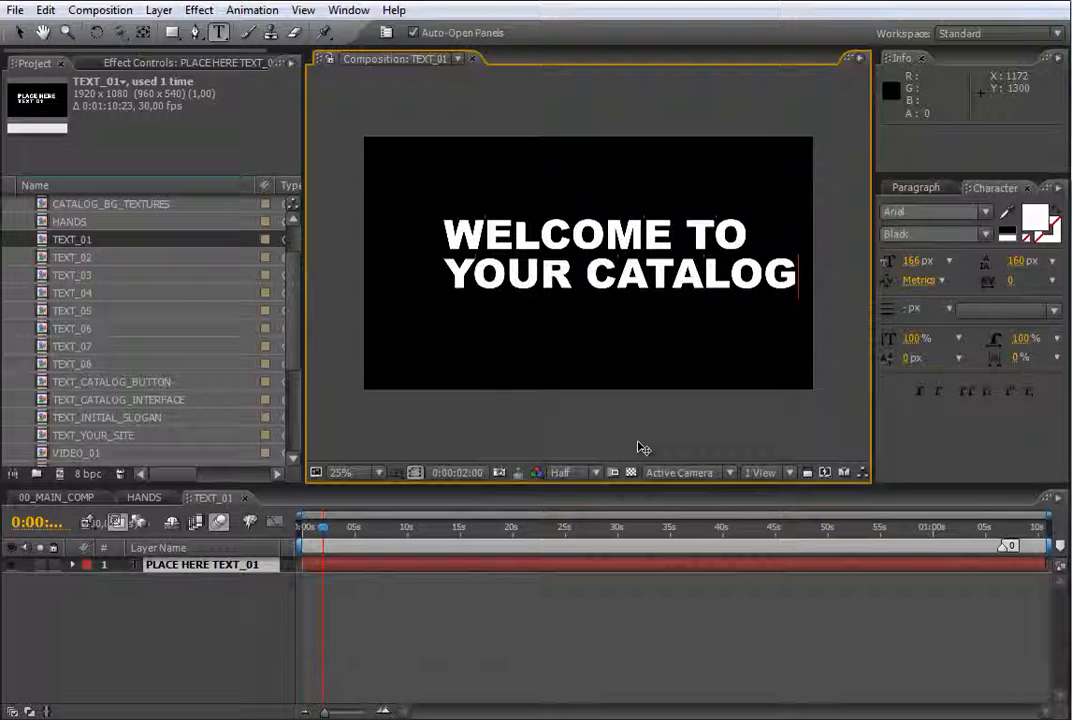
pyautogui.click(46, 498)
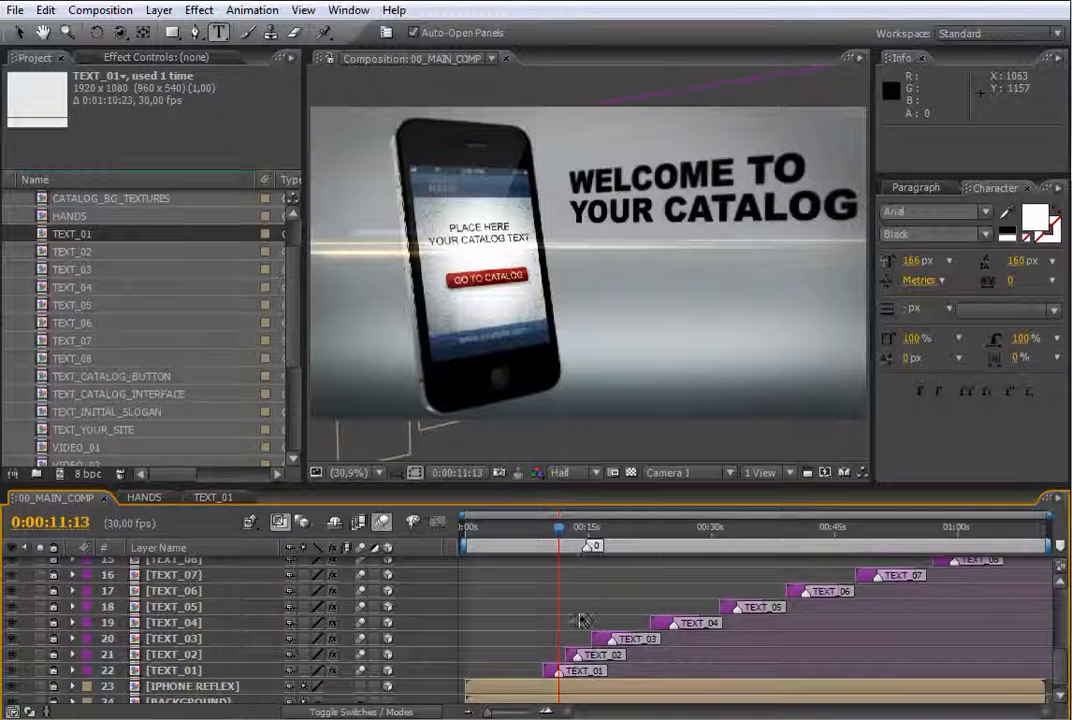
# - Preview the main composition at the TEXT_02 and TEXT_03 markers and locate the matching text compositions in the project
pyautogui.click(577, 537)
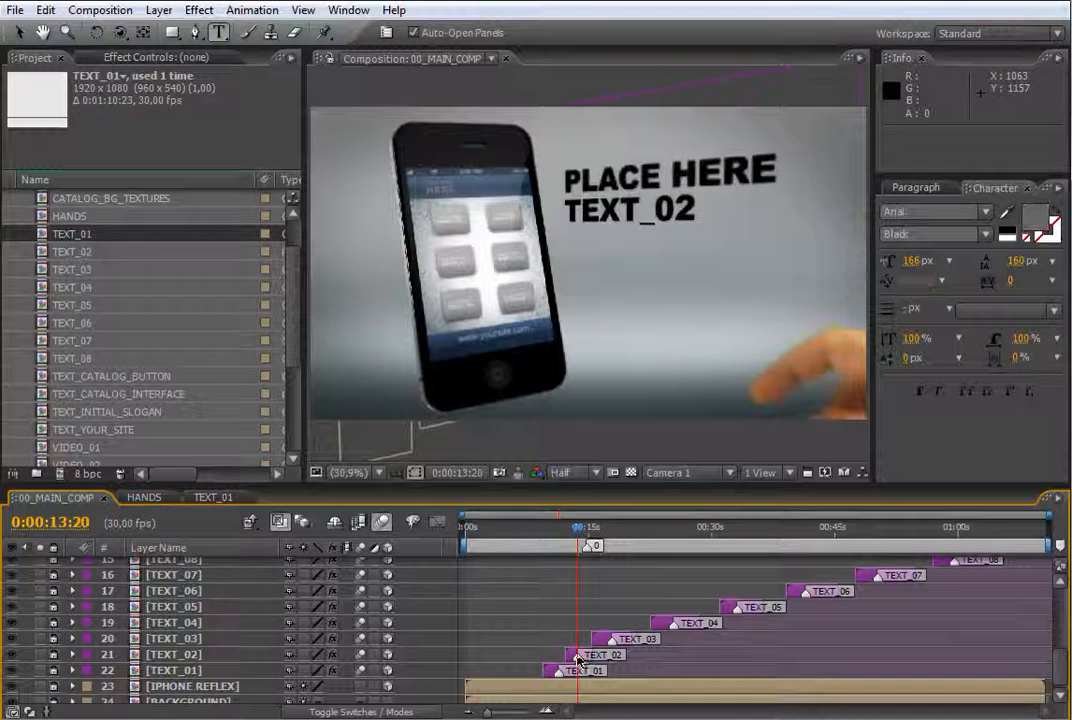
pyautogui.click(70, 256)
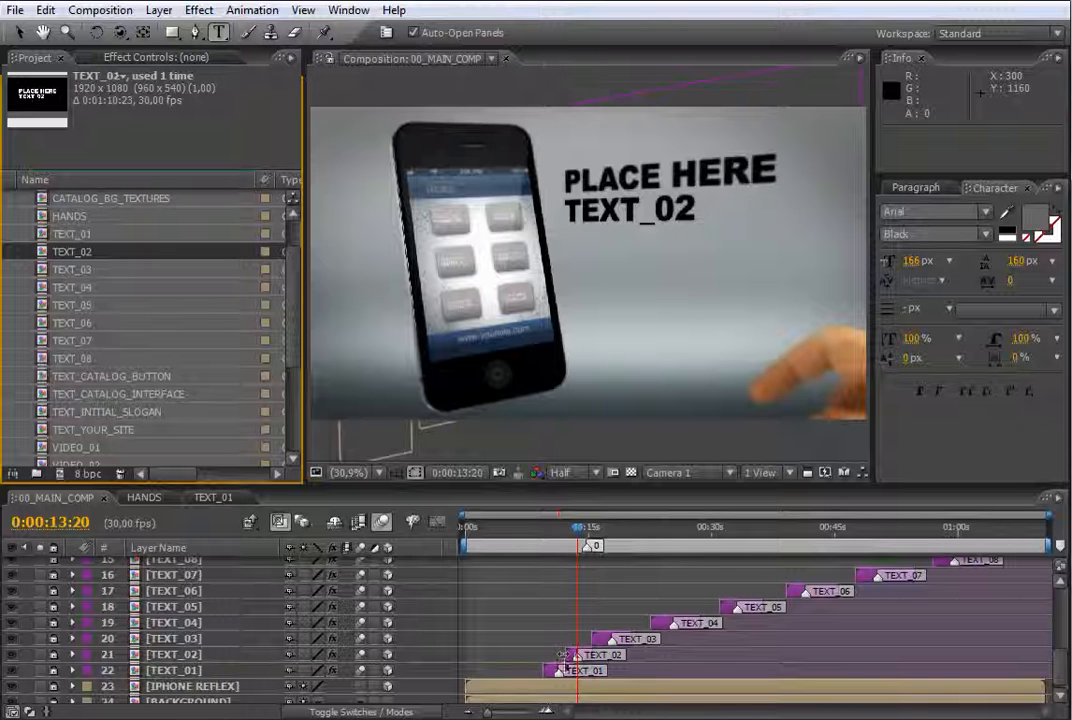
pyautogui.click(611, 535)
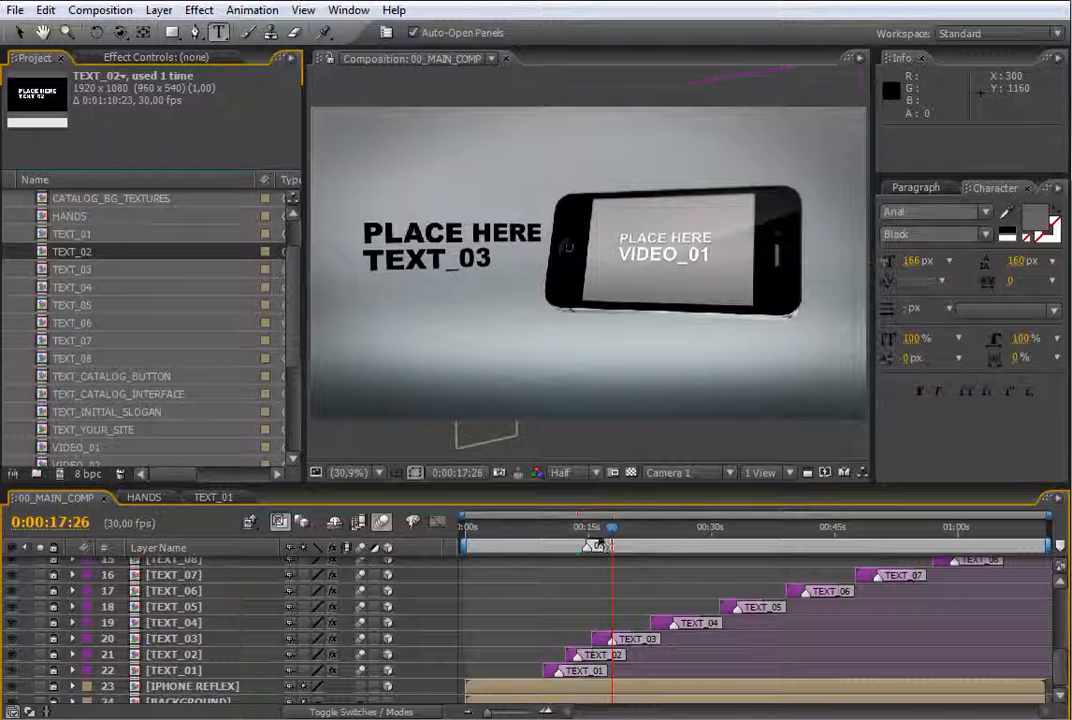
pyautogui.moveTo(293, 322); pyautogui.dragTo(293, 341)
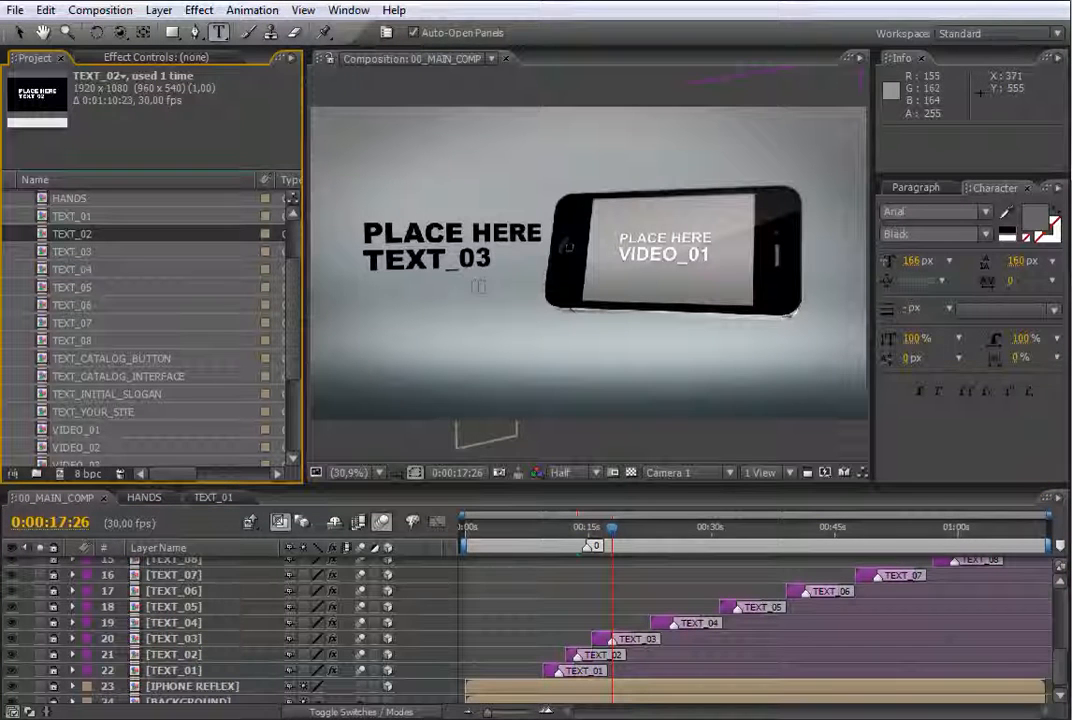
# - Preview the INITIAL_SLOGAN and LOGO / YOUR_SITE marks with the Selection tool active, selecting TEXT_INITIAL_SLOGAN and TEXT_YOUR_SITE as their source compositions
pyautogui.click(18, 32)
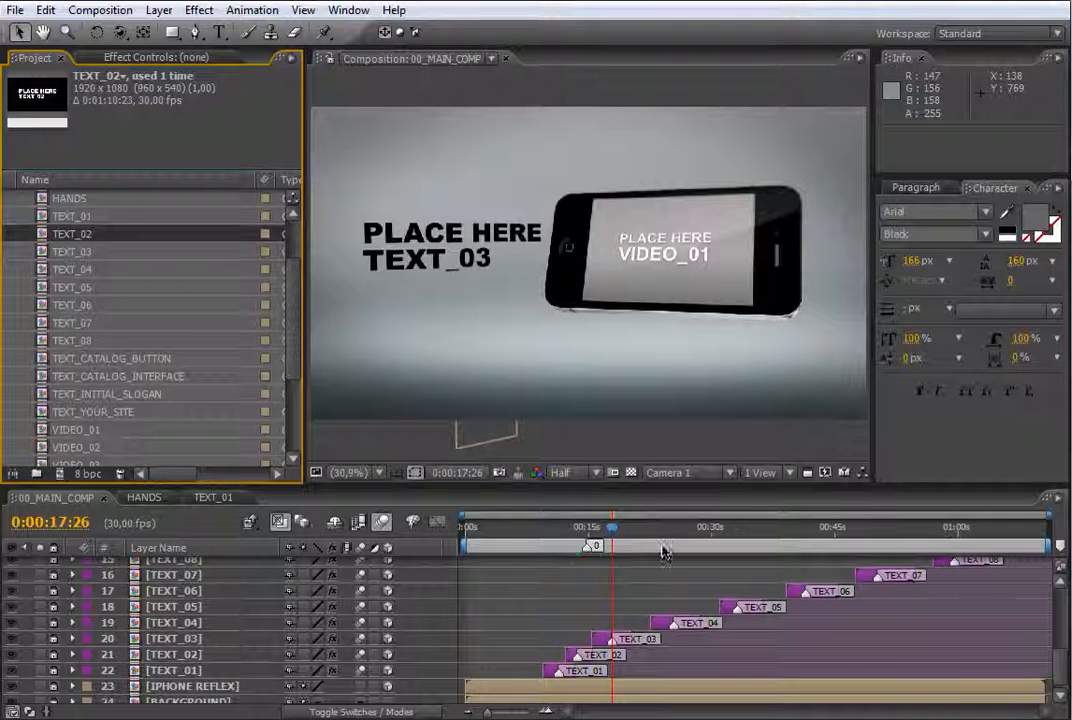
pyautogui.moveTo(1062, 675); pyautogui.dragTo(726, 527)
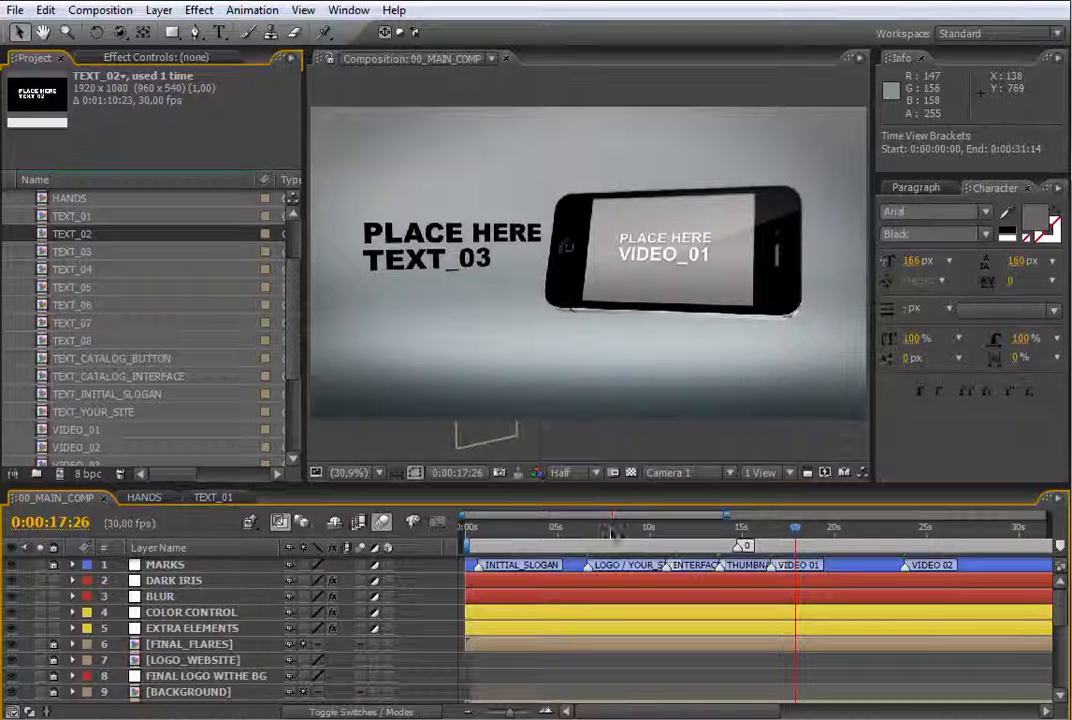
pyautogui.click(479, 527)
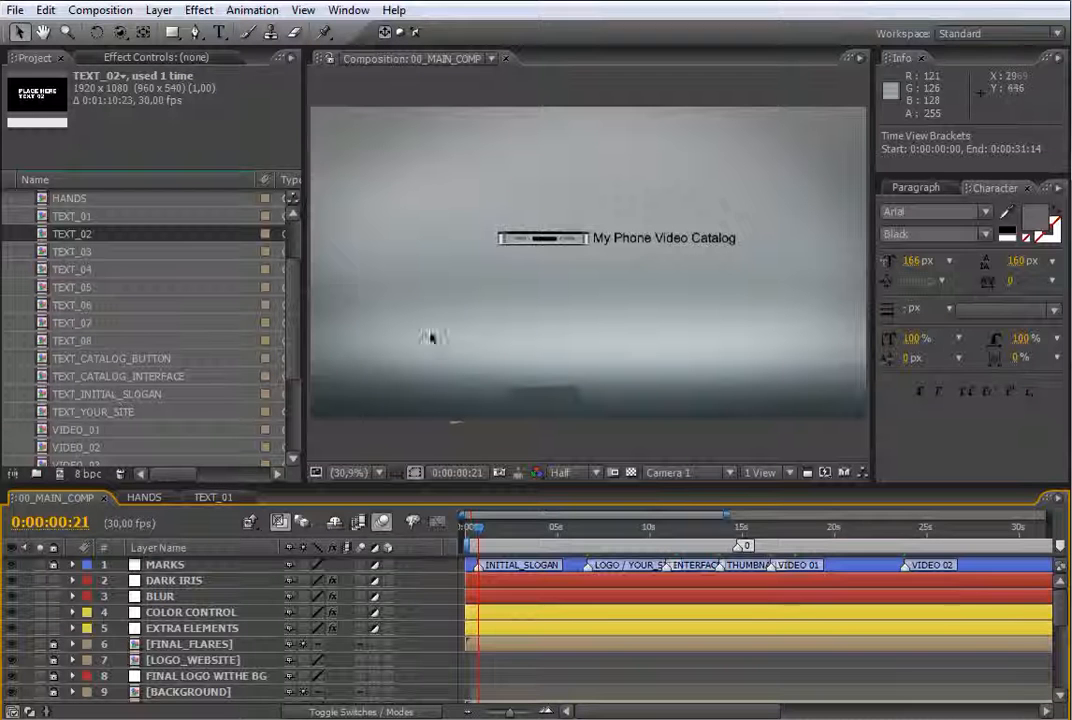
pyautogui.click(110, 395)
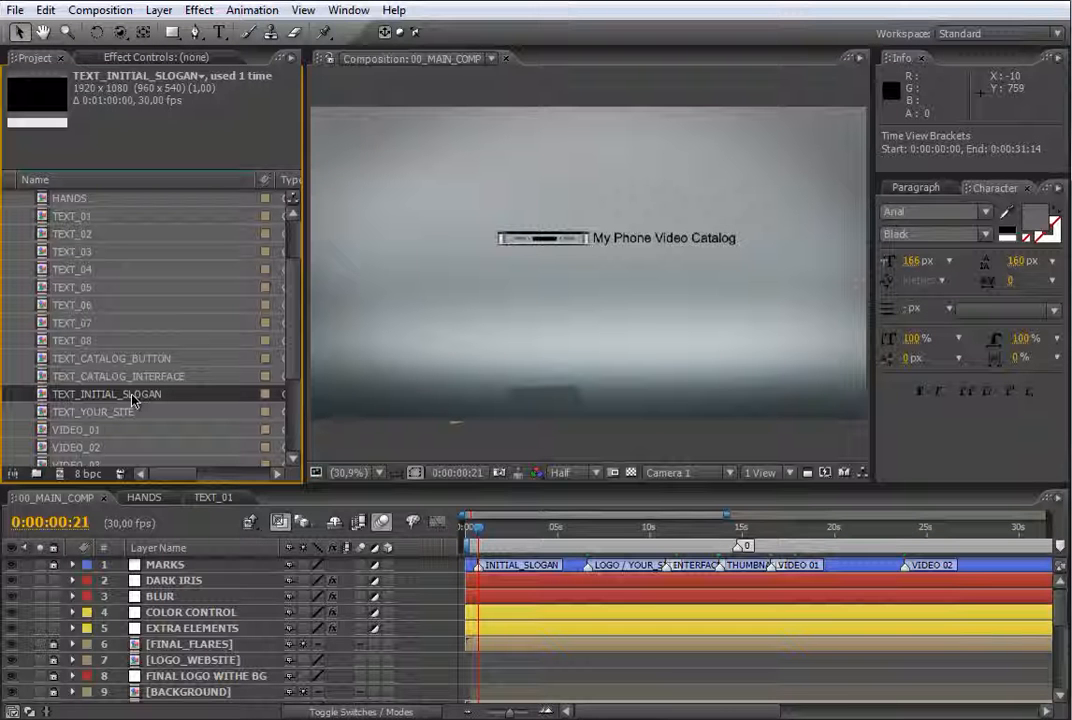
pyautogui.click(588, 540)
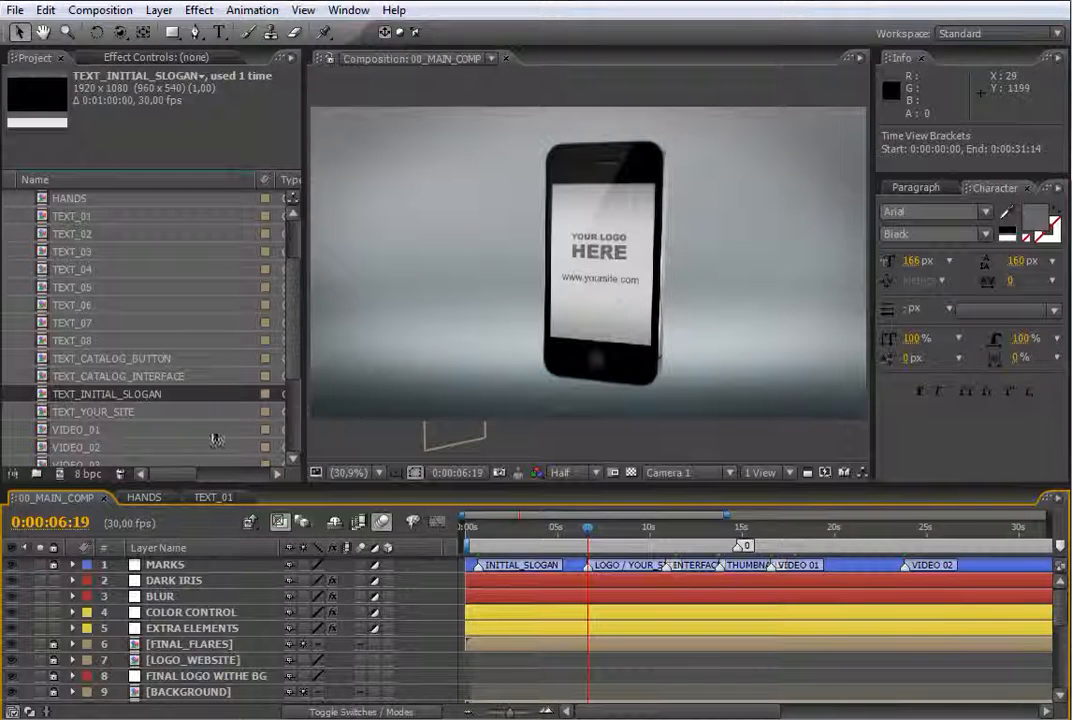
pyautogui.click(122, 412)
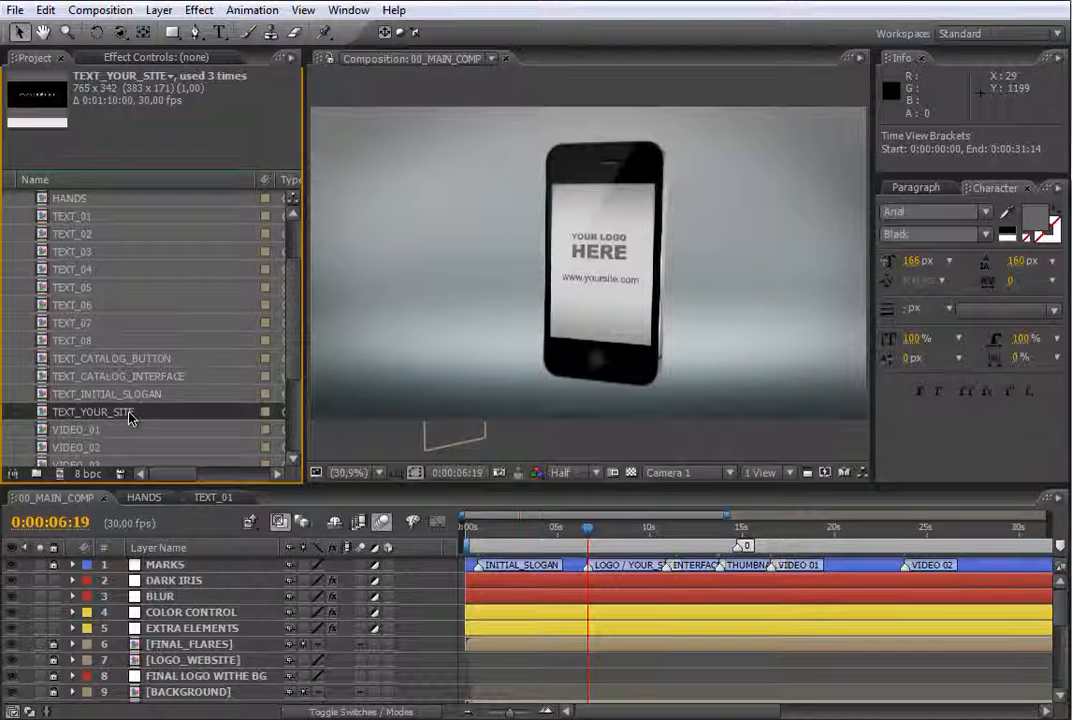
# - Preview the main composition at the INTERFACE mark and open the TEXT_CATALOG_INTERFACE composition
pyautogui.moveTo(128, 418); pyautogui.dragTo(591, 546)
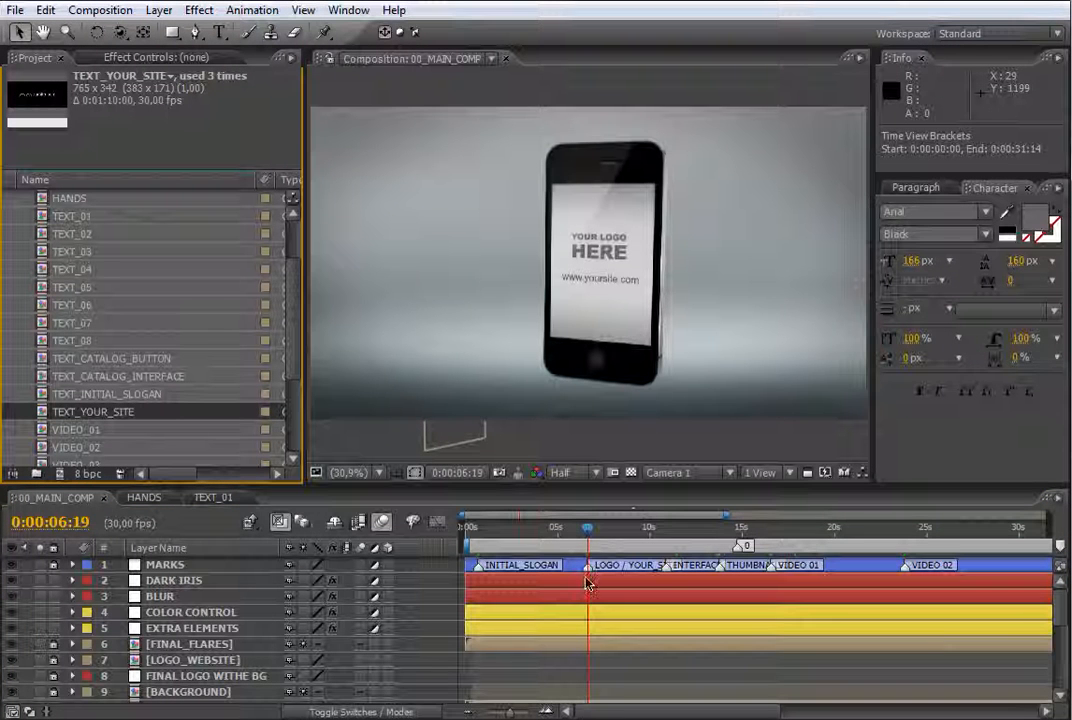
pyautogui.click(666, 527)
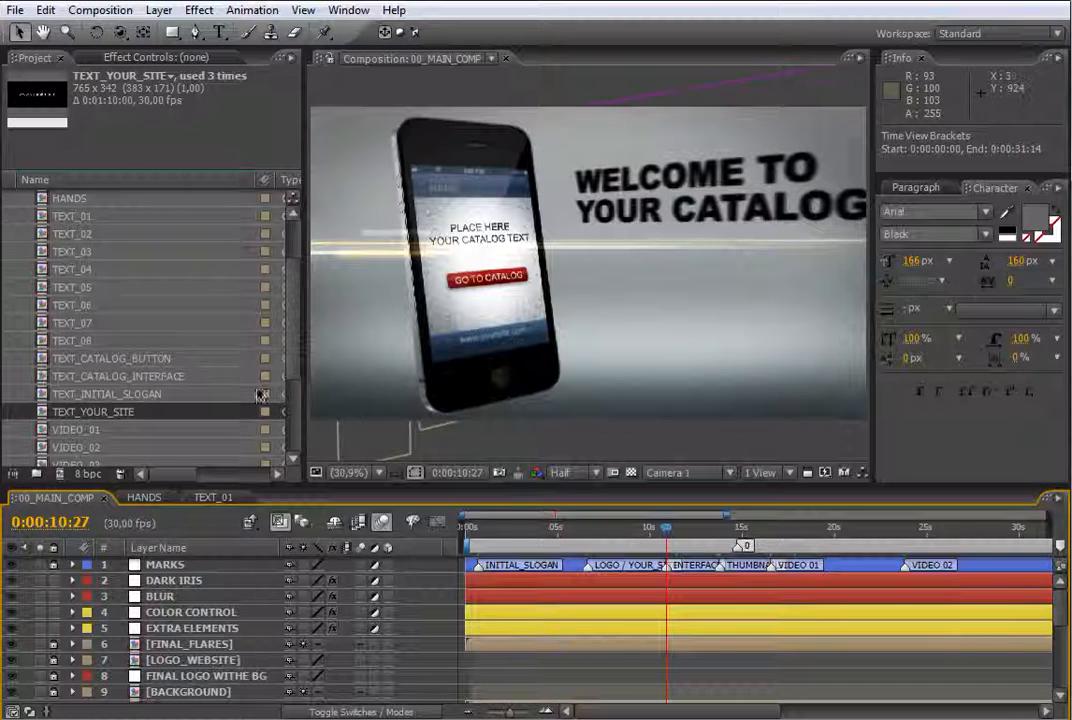
pyautogui.click(152, 378)
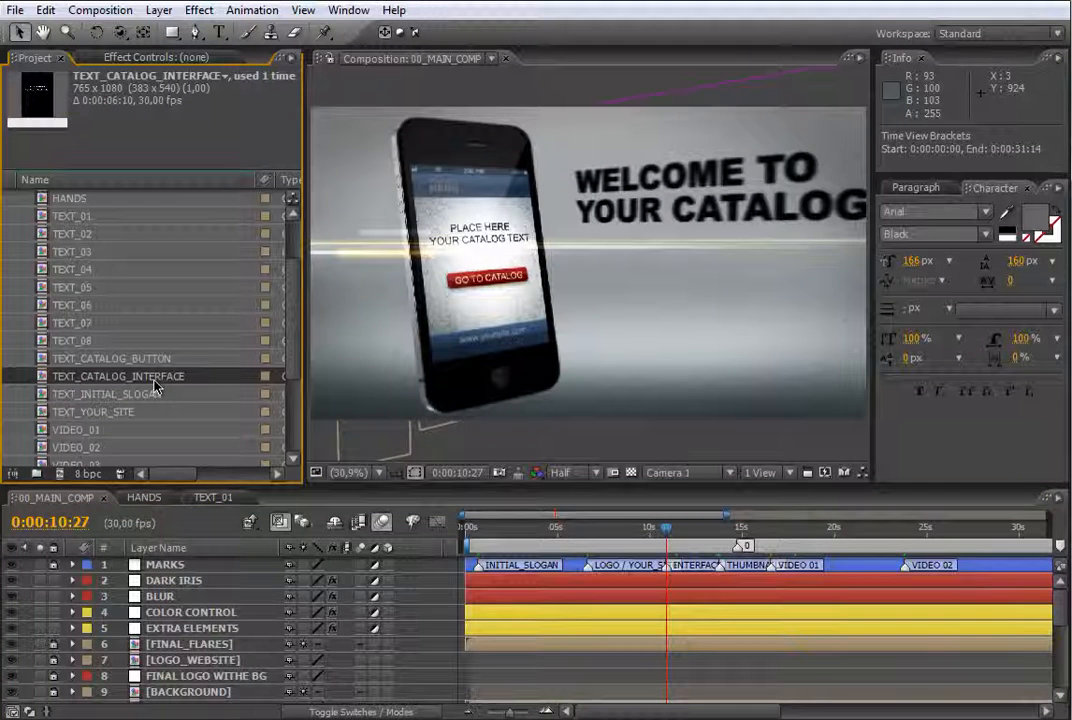
pyautogui.doubleClick(154, 381)
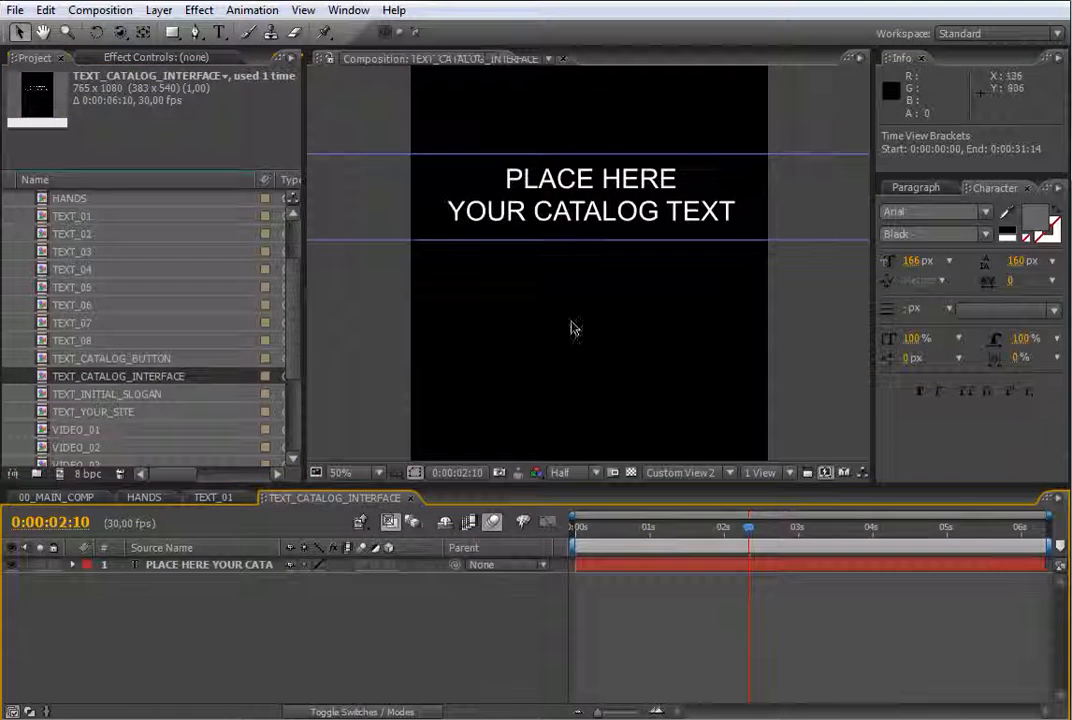
# - Replace the catalog interface placeholder with "NAVEGATE OUR VIDEO CATALOG" on two lines and check it in 00_MAIN_COMP with the Selection tool active
pyautogui.doubleClick(576, 183)
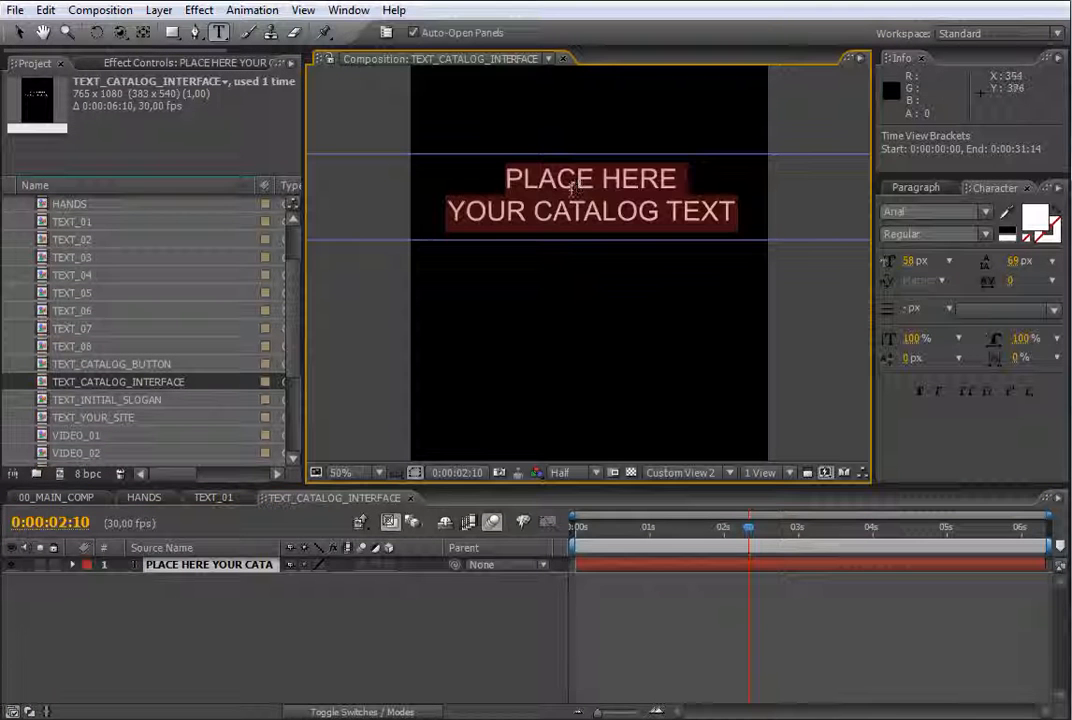
pyautogui.write('NAVEGAT')
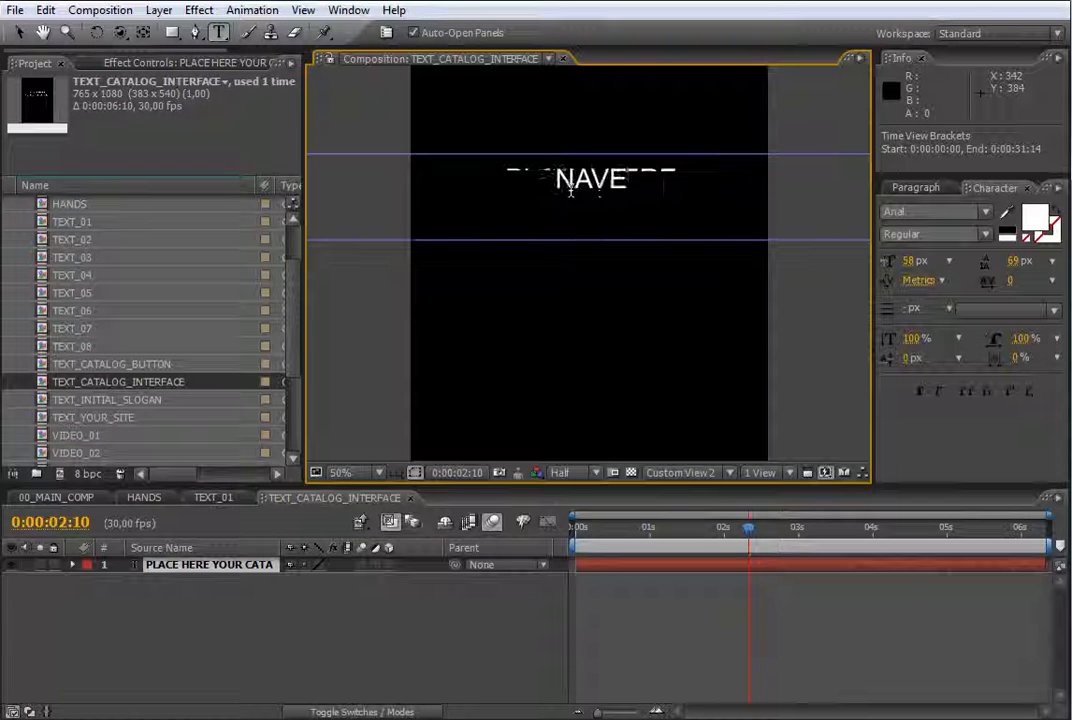
pyautogui.write('E OUR')
pyautogui.press('Return')
pyautogui.write('C')
pyautogui.press('BackSpace')
pyautogui.write('VIDEO CATALOG')
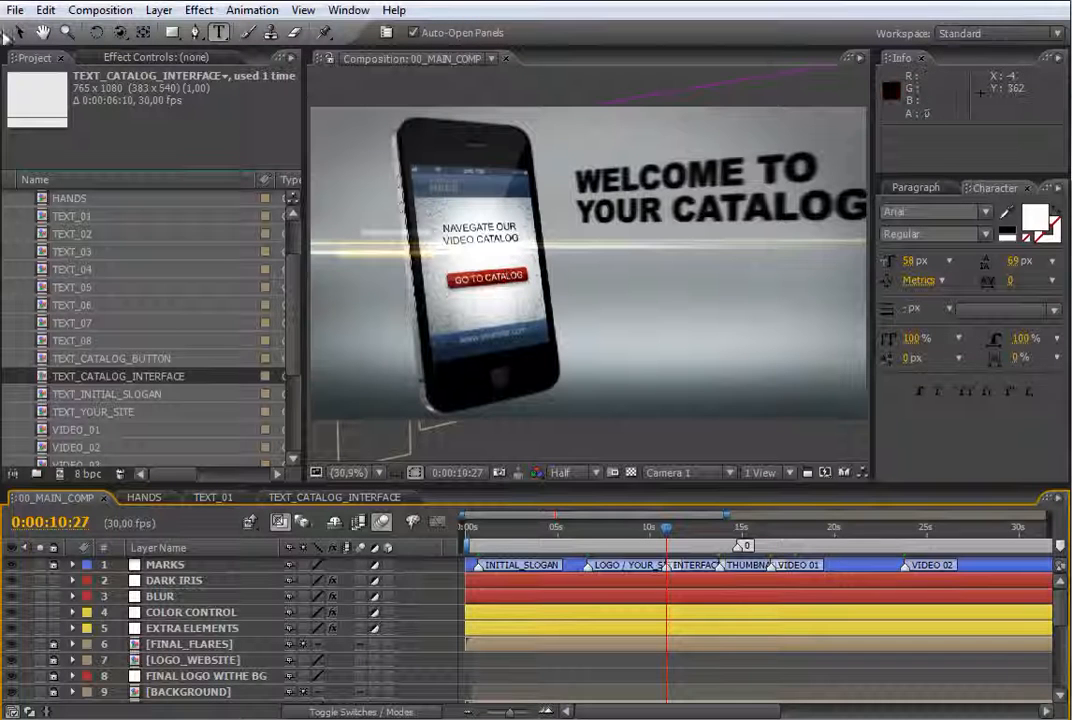
pyautogui.press('v')
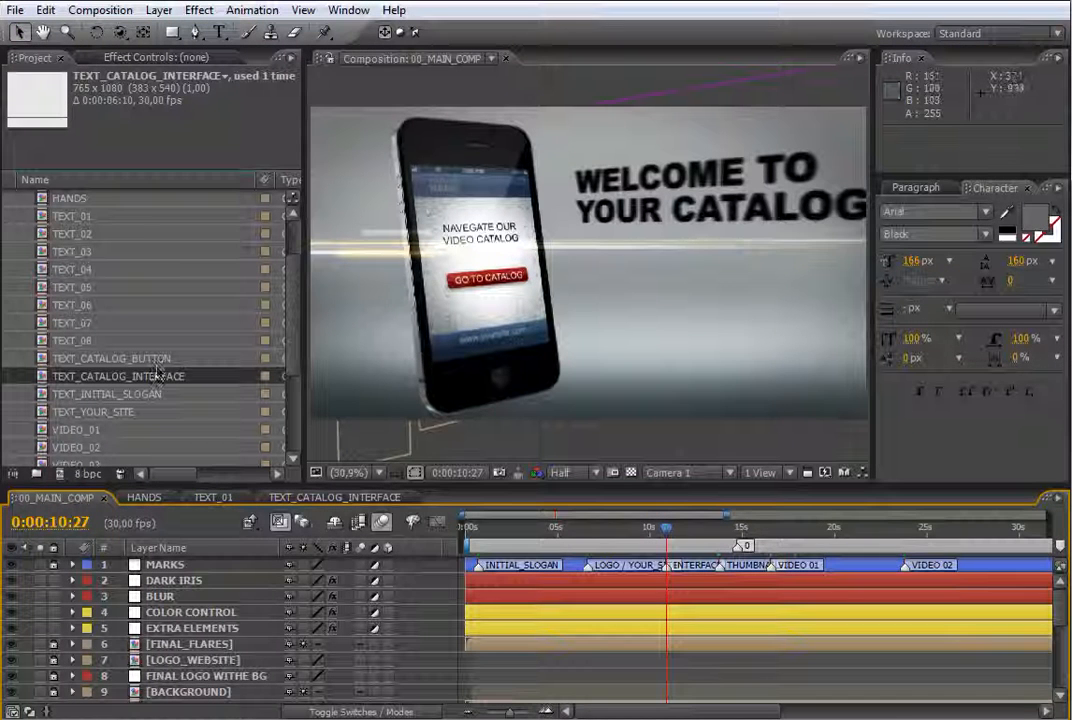
# - Change the text in the TEXT_CATALOG_BUTTON composition to "ENTER NOW" and return to 00_MAIN_COMP to check the button
pyautogui.click(127, 359)
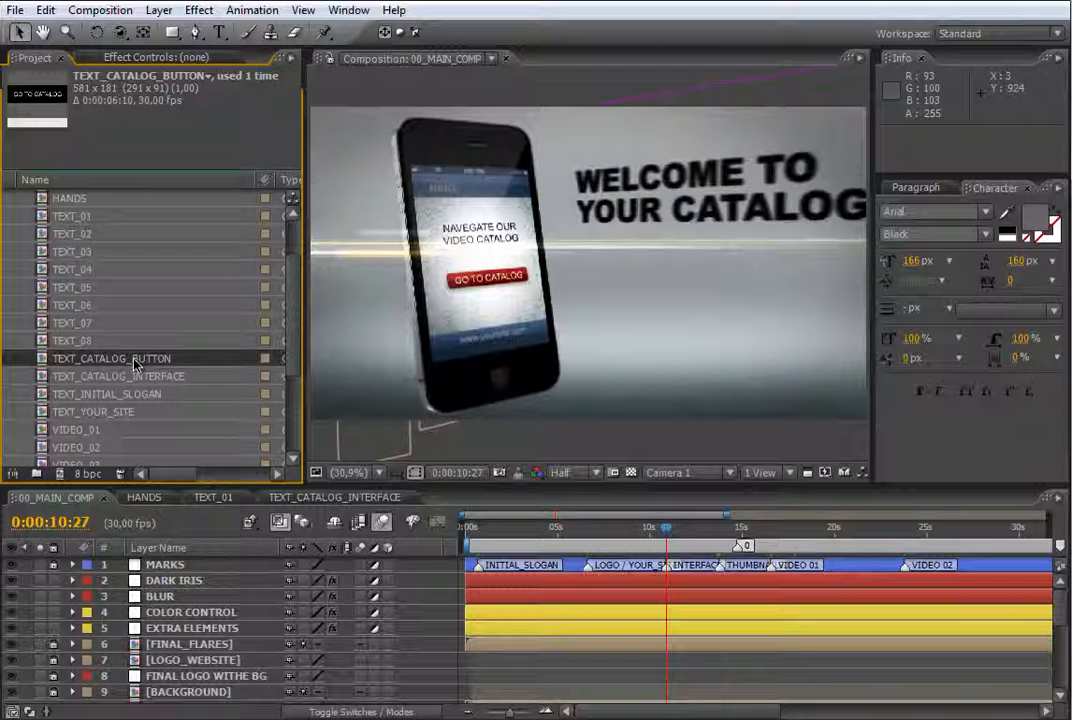
pyautogui.doubleClick(135, 363)
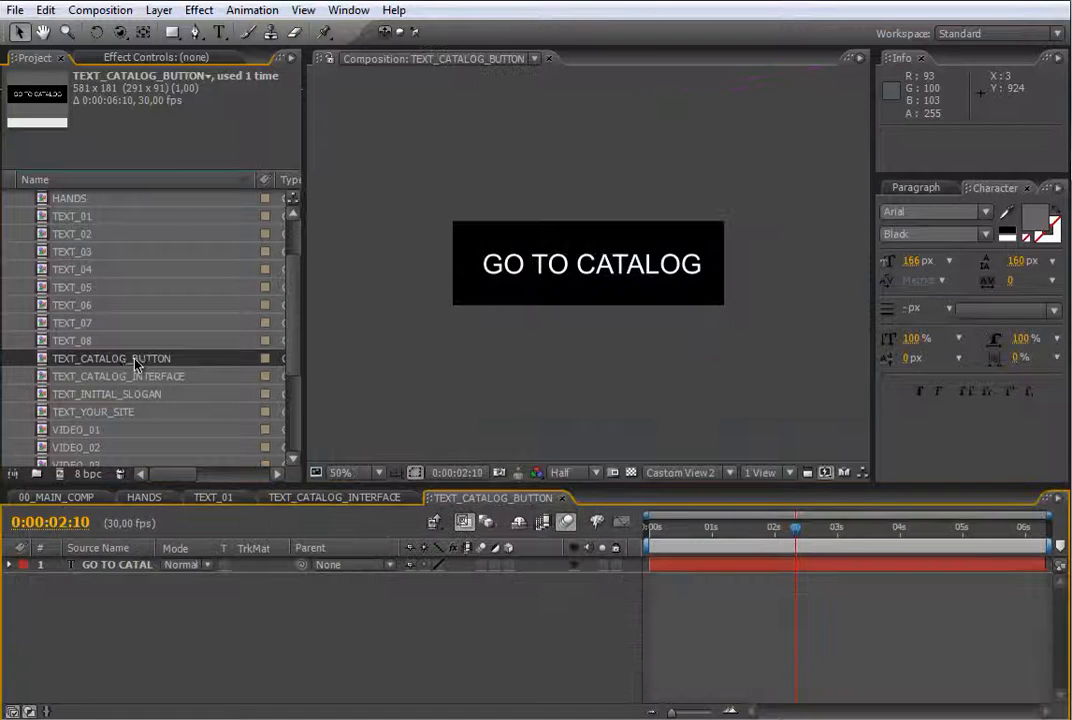
pyautogui.doubleClick(620, 264)
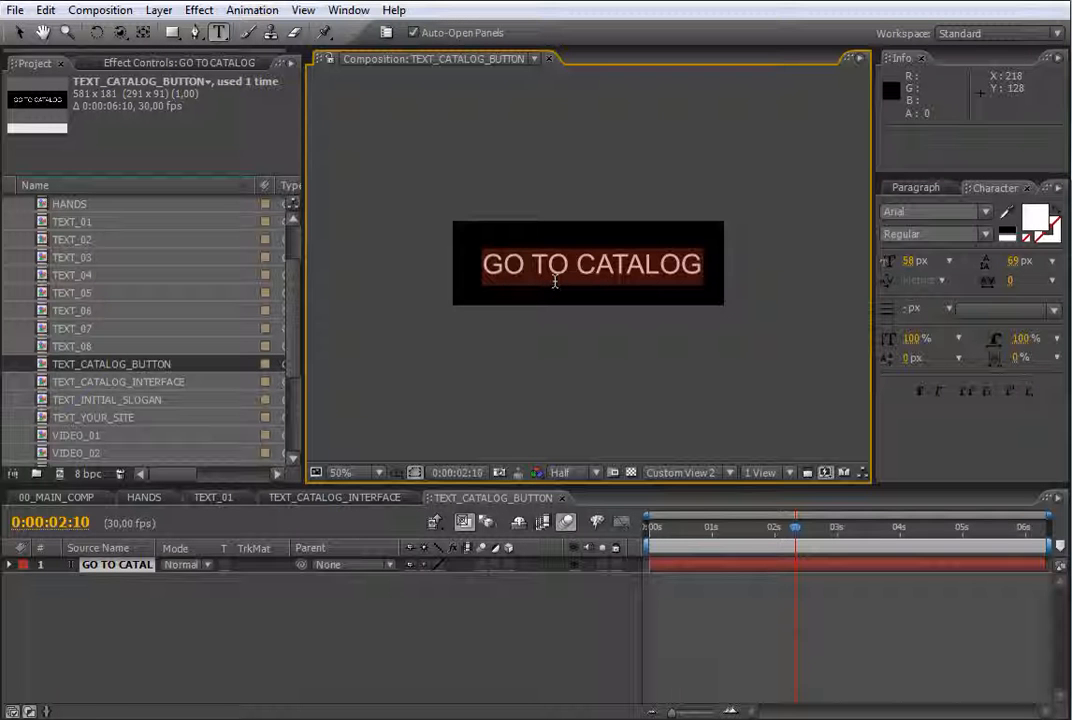
pyautogui.write('ENT')
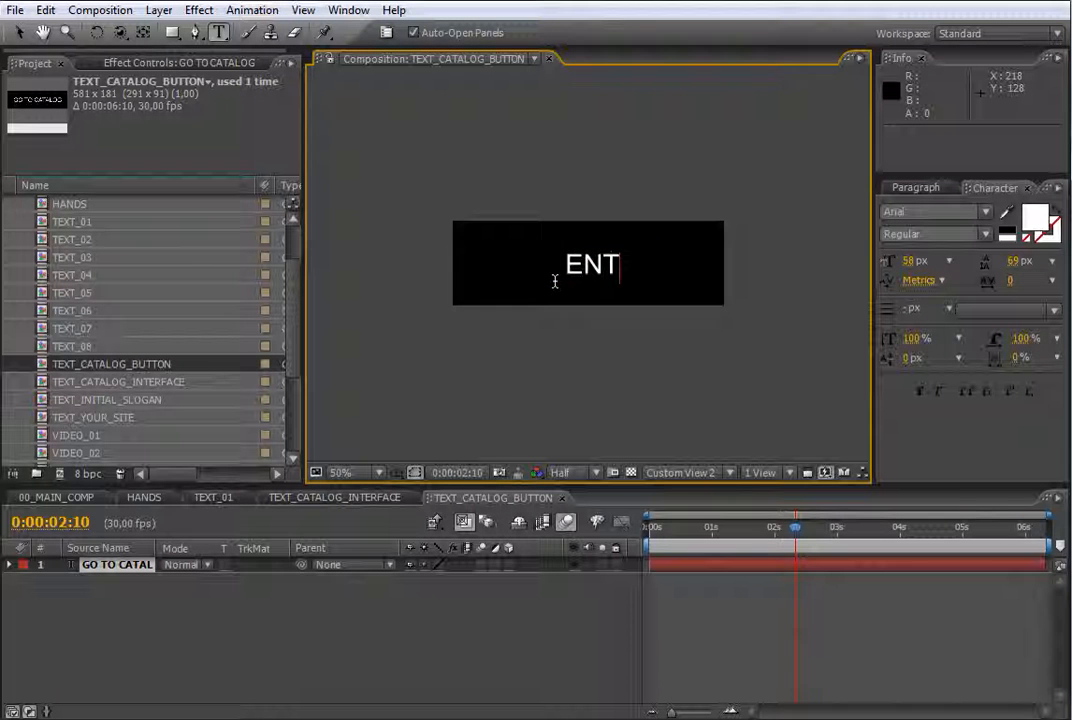
pyautogui.write('ER NOW')
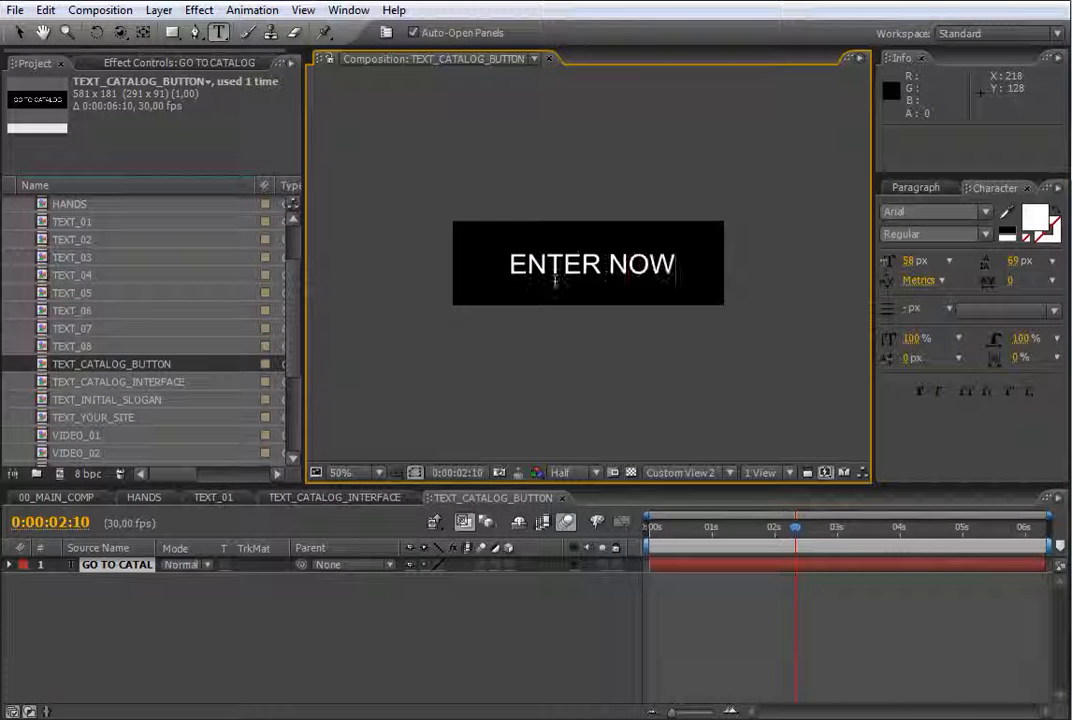
pyautogui.click(56, 497)
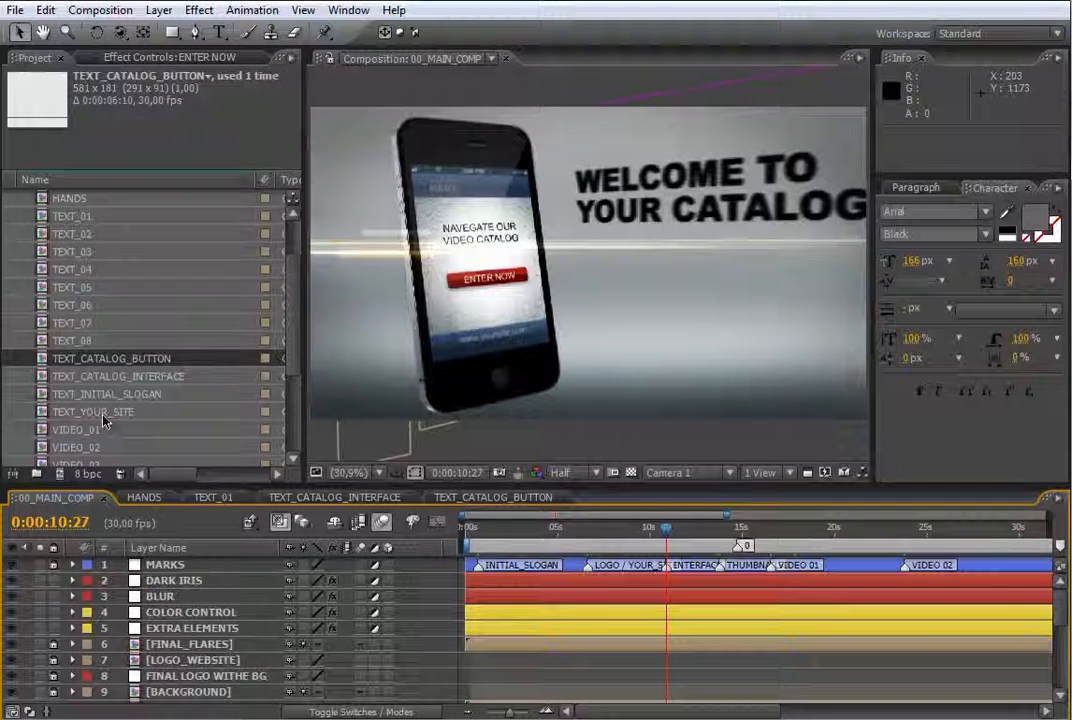
# - Preview the main composition at the thumbnails mark and open the VIDEO_01 composition
pyautogui.scroll(-2, 241, 317)
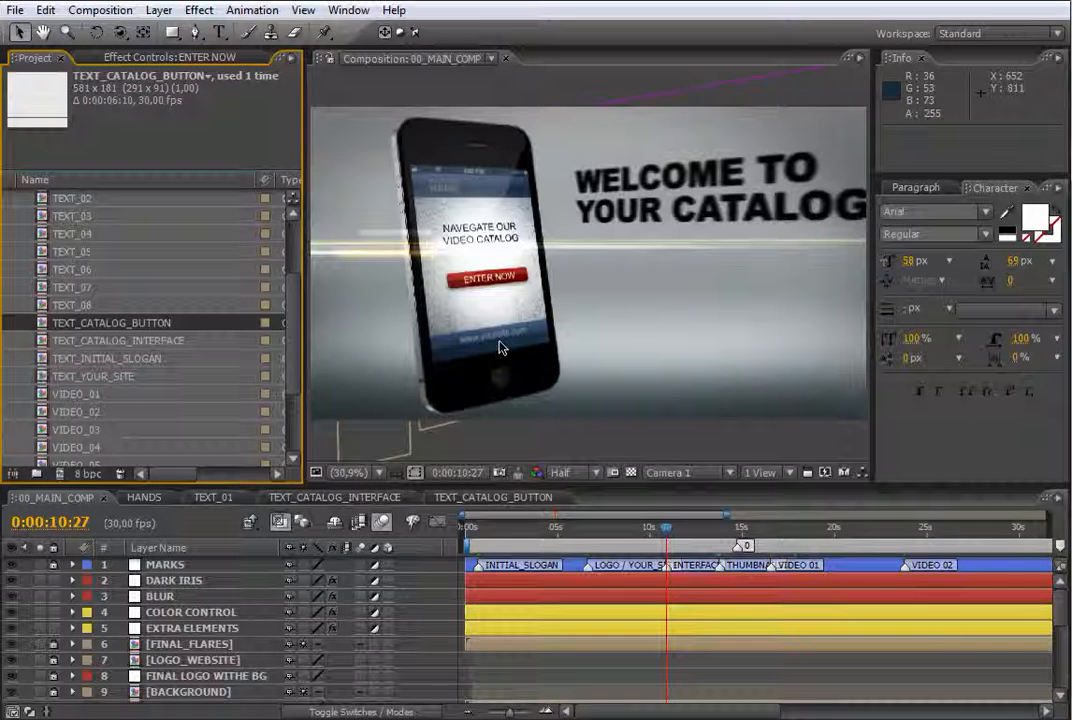
pyautogui.click(722, 536)
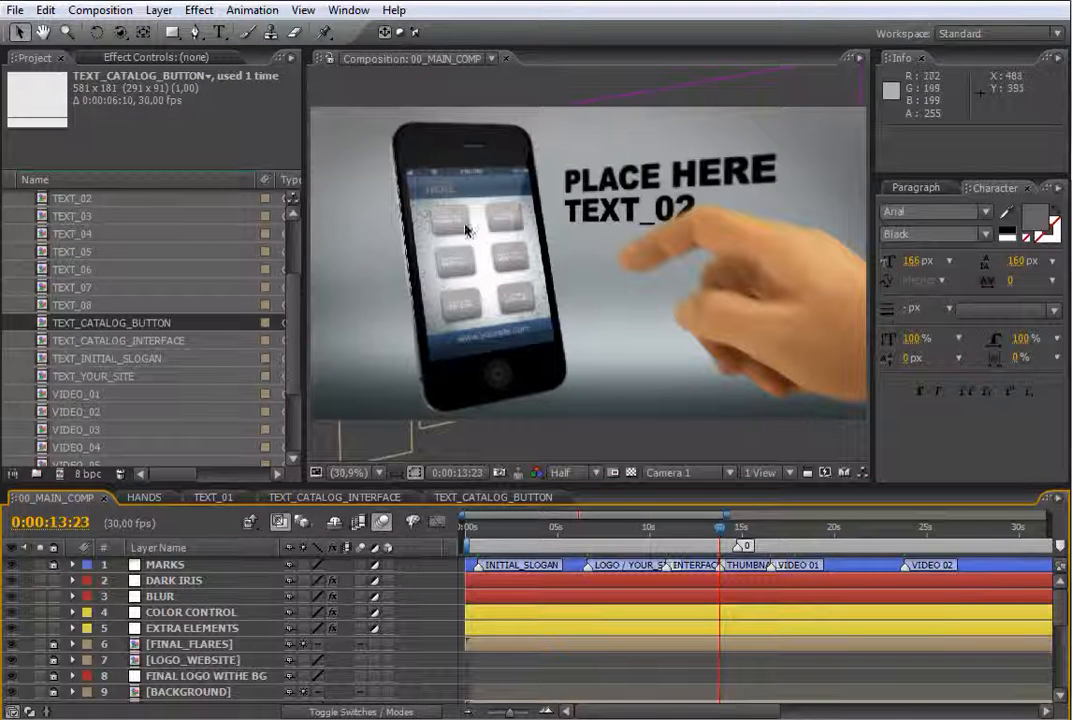
pyautogui.moveTo(295, 333); pyautogui.dragTo(296, 369)
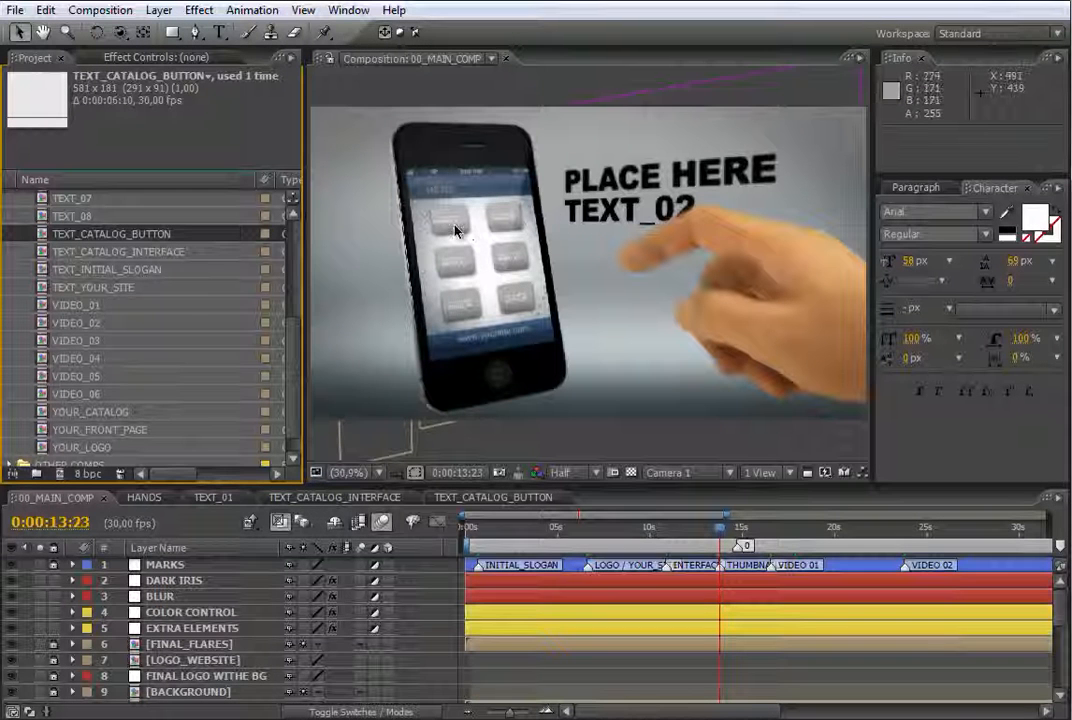
pyautogui.click(80, 305)
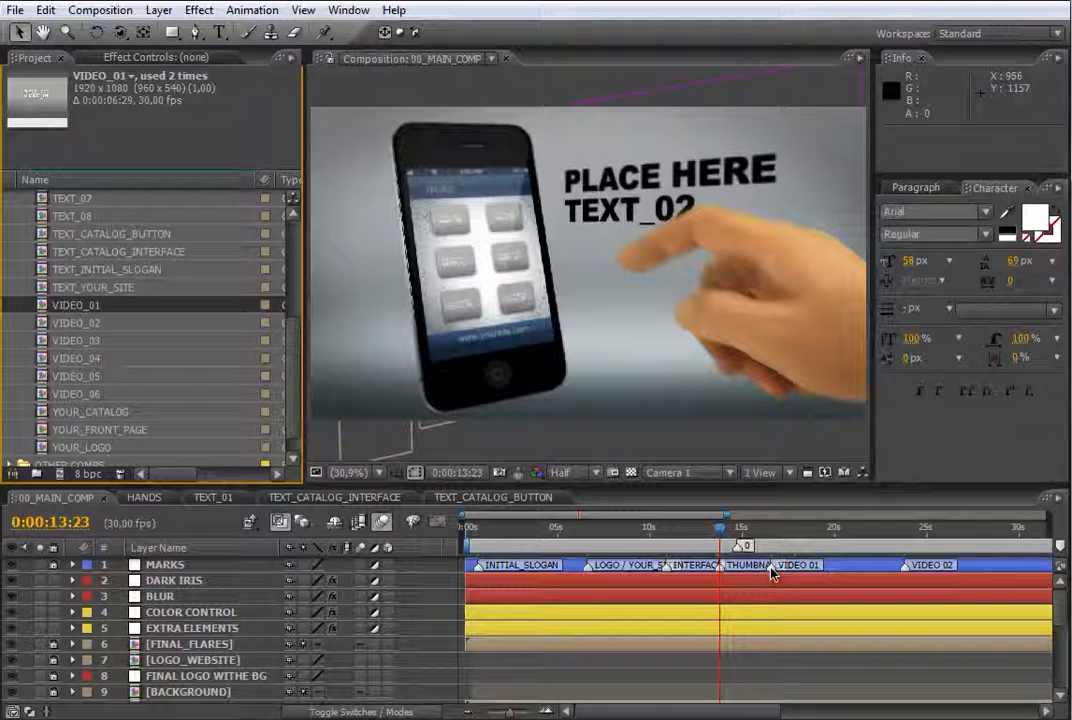
pyautogui.doubleClick(62, 310)
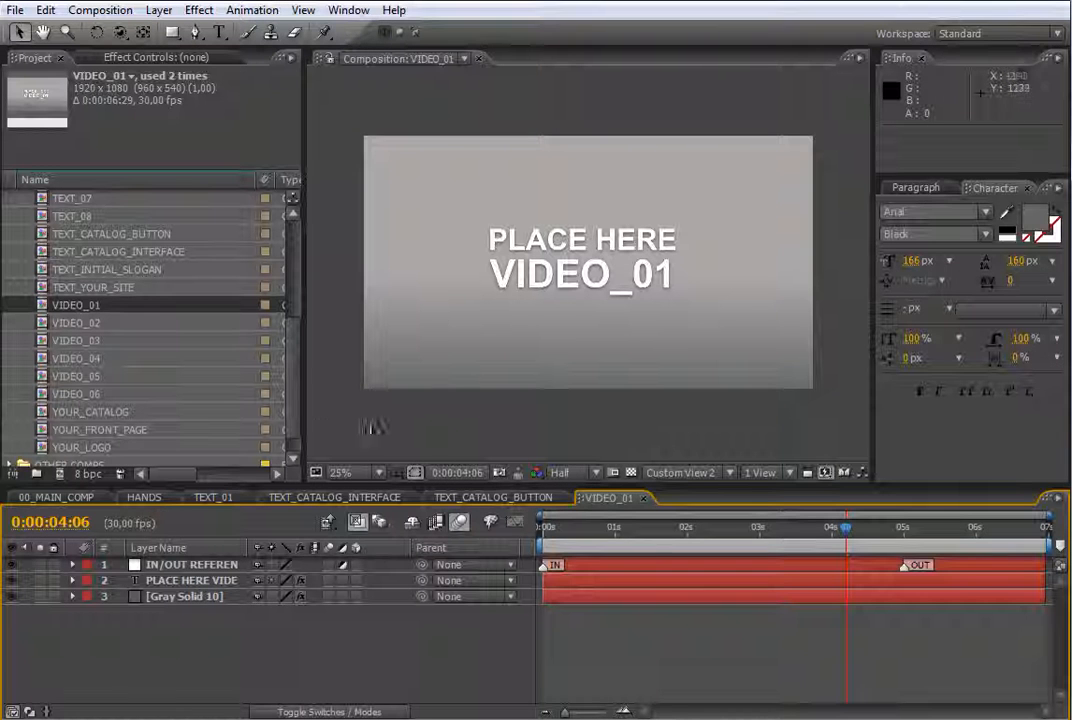
# - Add cellphone_woman.mov from the 00_EXAMPLES folder in OTHER COMPS to VIDEO_01 as the uppermost layer
pyautogui.scroll(-1, 72, 450)
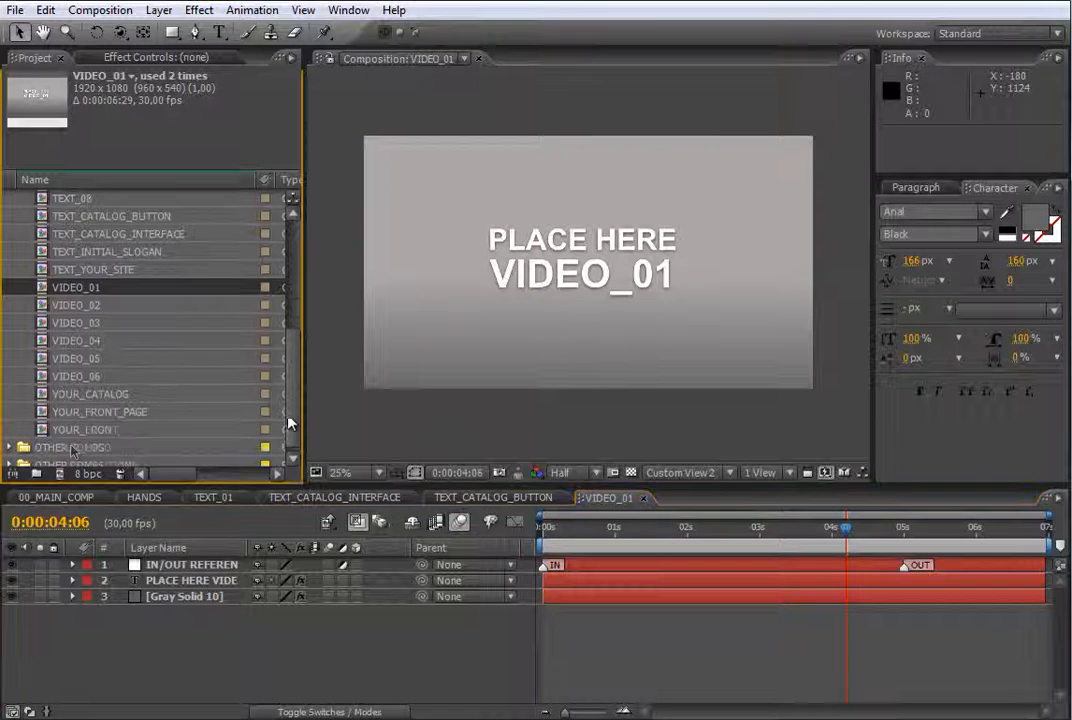
pyautogui.click(10, 447)
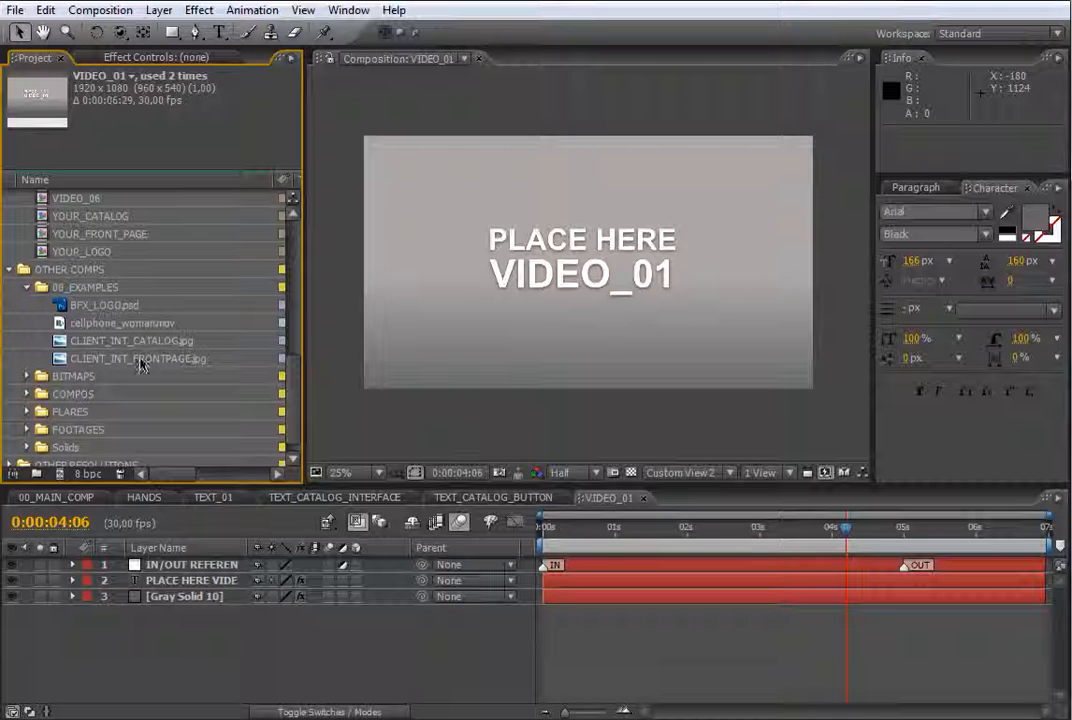
pyautogui.click(118, 324)
pyautogui.moveTo(130, 330); pyautogui.dragTo(590, 571)
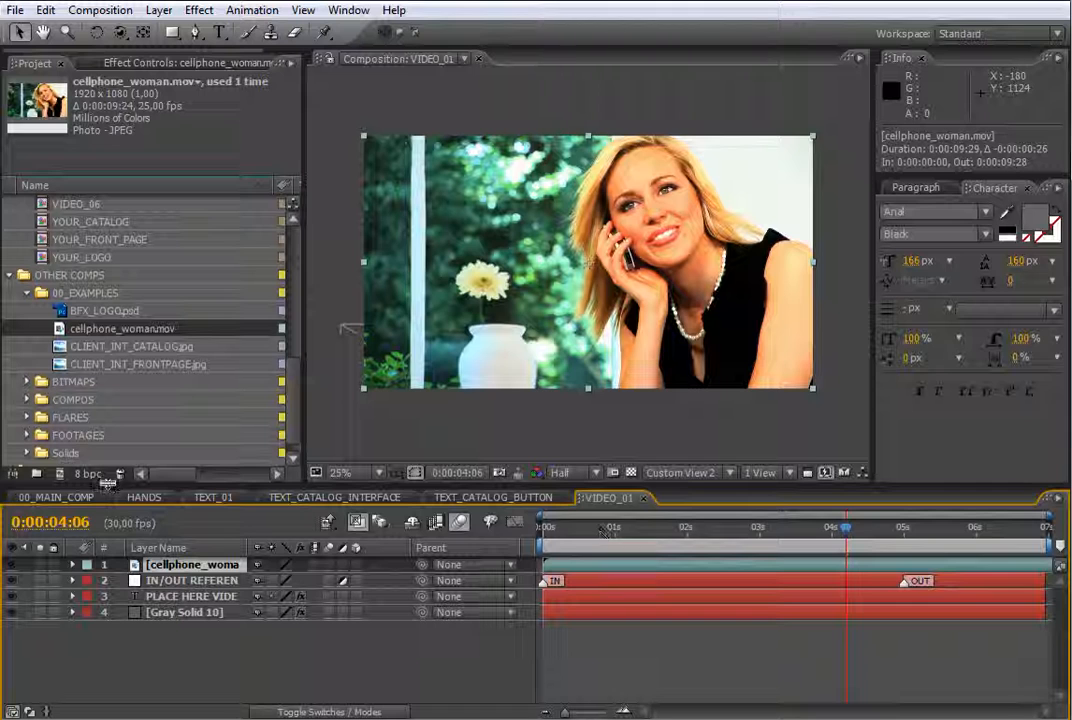
# - Check the inserted video in 00_MAIN_COMP at the VIDEO 01 and thumbnails marks
pyautogui.click(95, 498)
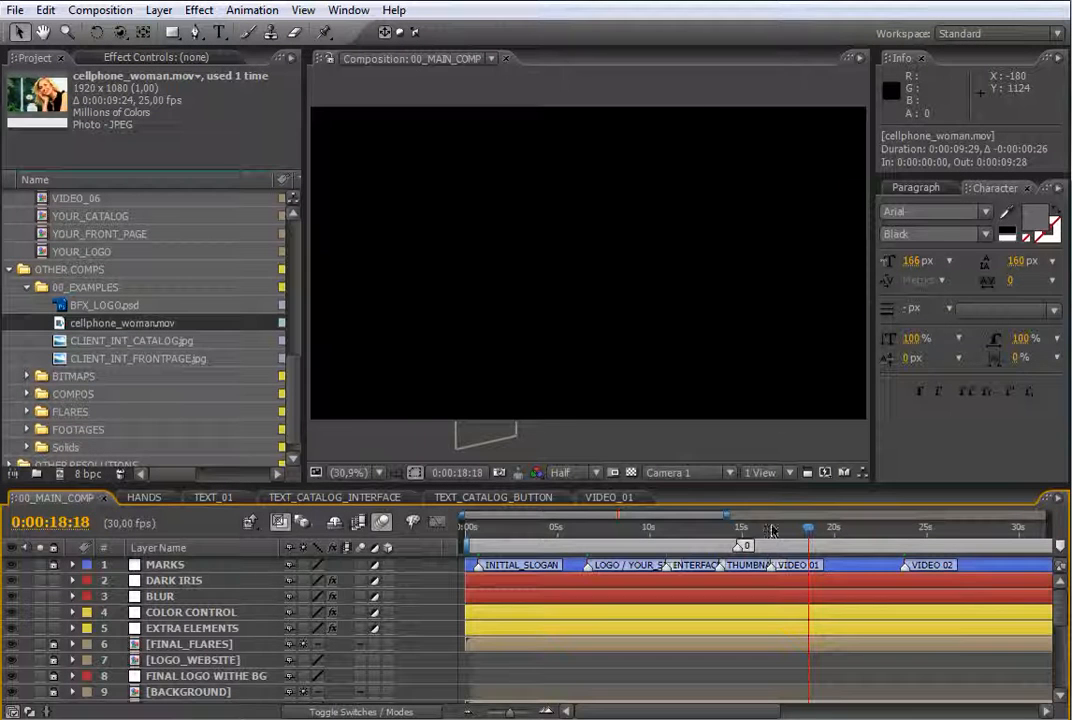
pyautogui.click(770, 538)
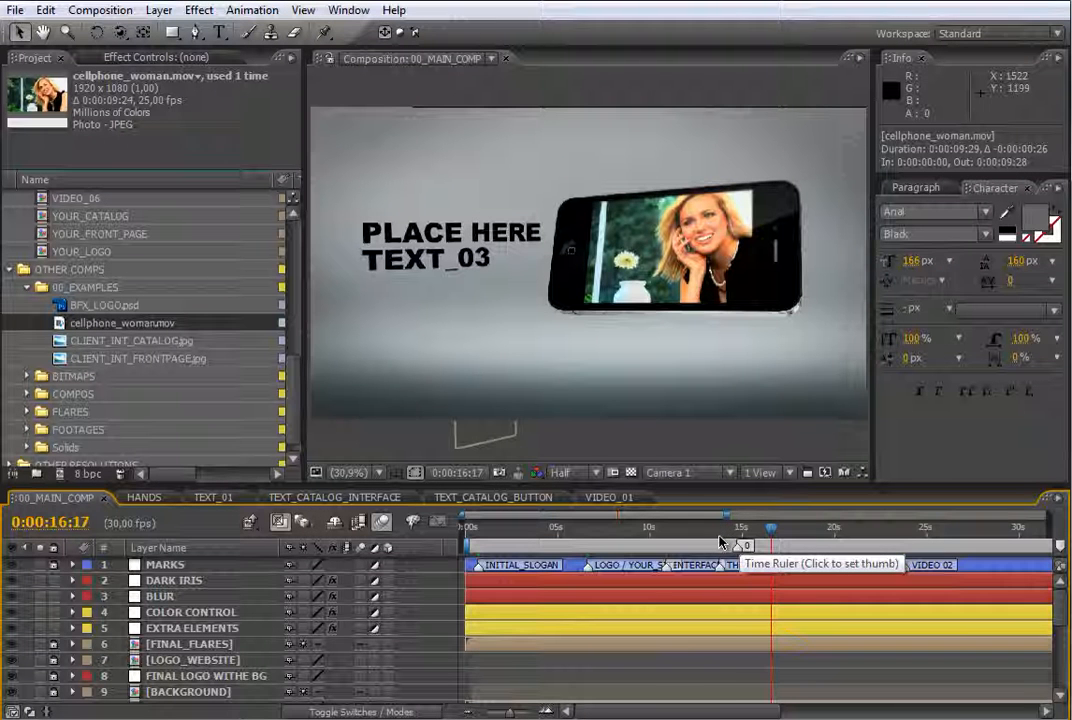
pyautogui.click(720, 541)
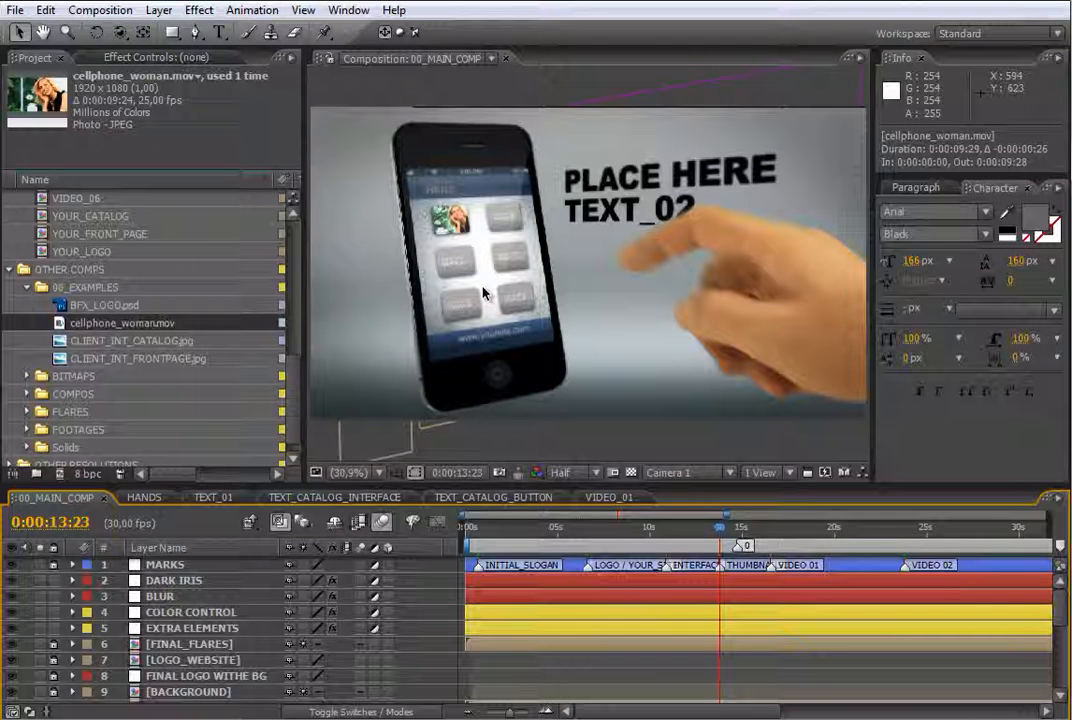
# - Open the YOUR_LOGO composition and move the current time to 0:00:04:18
pyautogui.moveTo(292, 382); pyautogui.dragTo(300, 321)
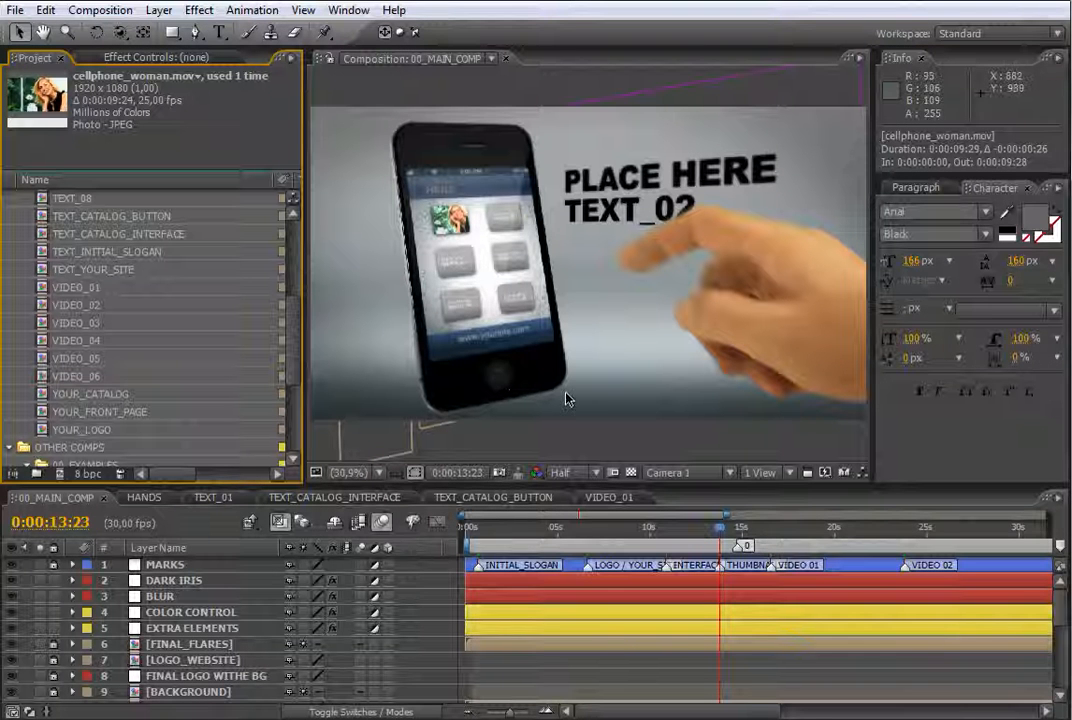
pyautogui.click(91, 430)
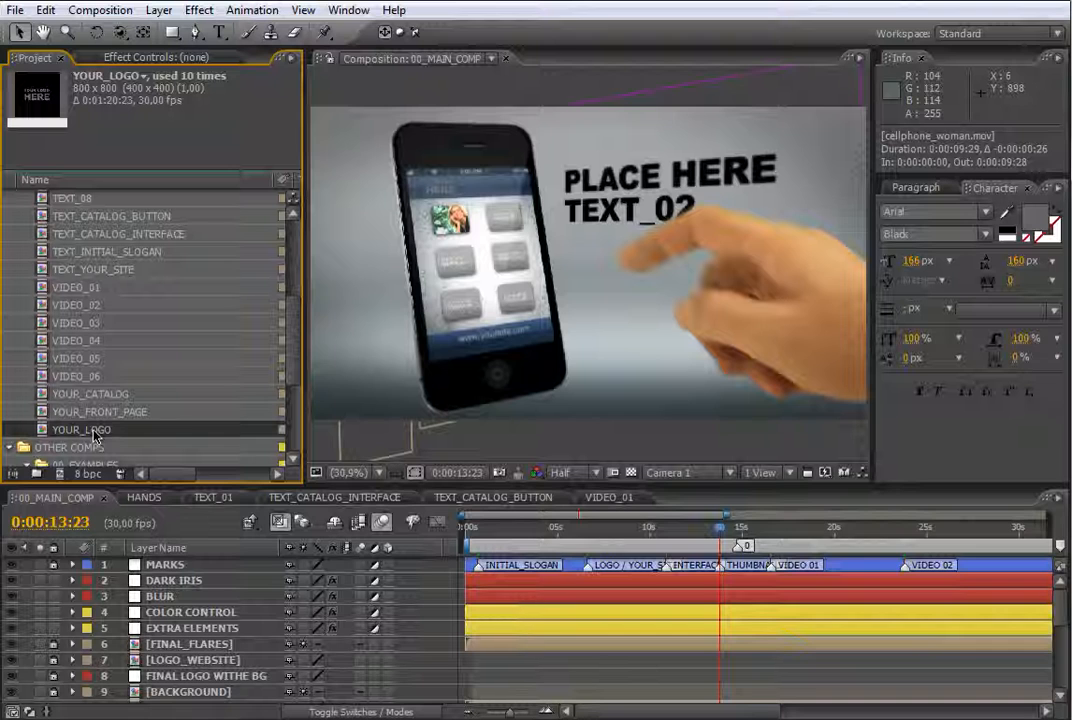
pyautogui.doubleClick(90, 430)
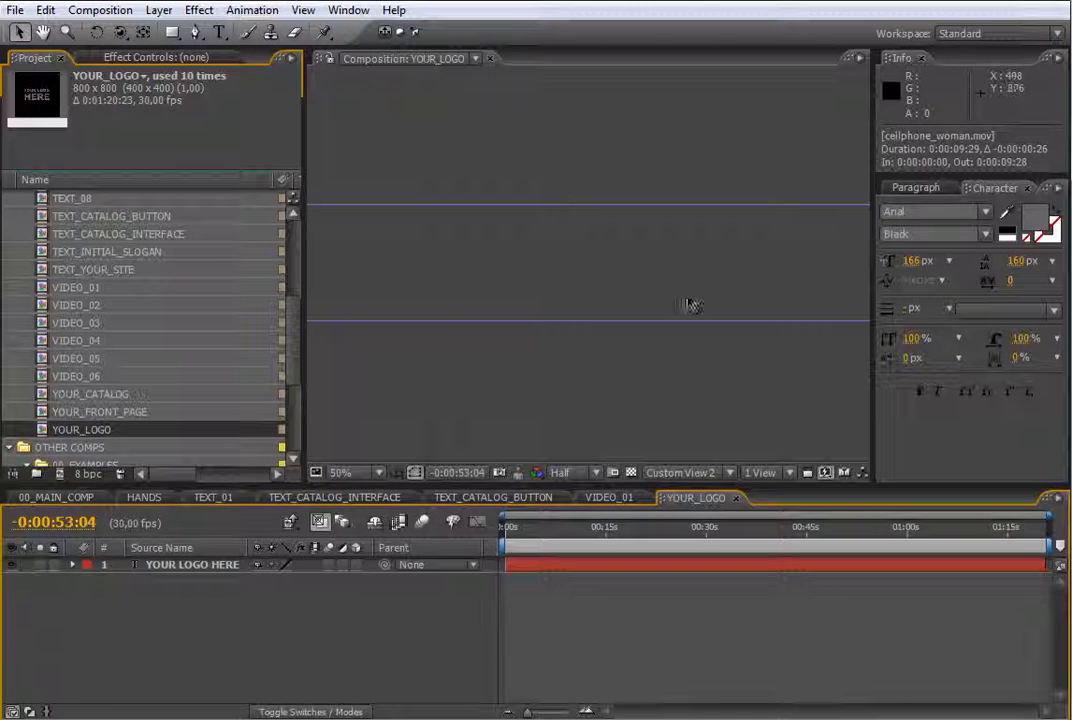
pyautogui.click(537, 529)
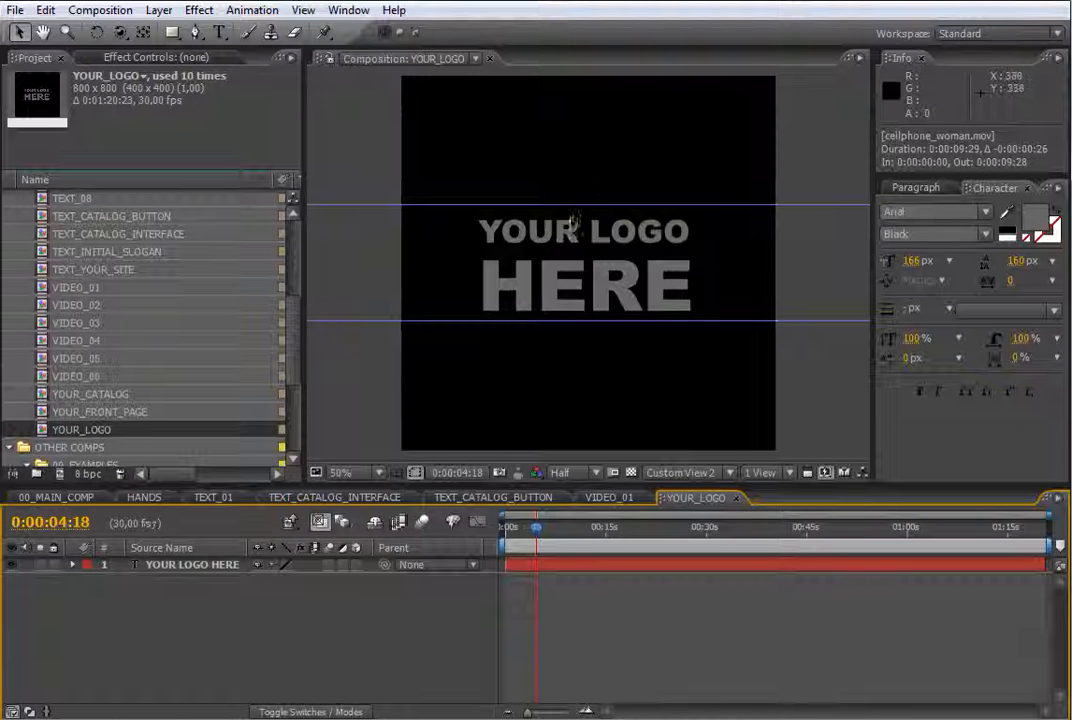
# - Place BFX_LOGO.psd from the 00_EXAMPLES folder in the centre of YOUR_LOGO and hide the YOUR LOGO HERE text layer
pyautogui.scroll(-4, 248, 318)
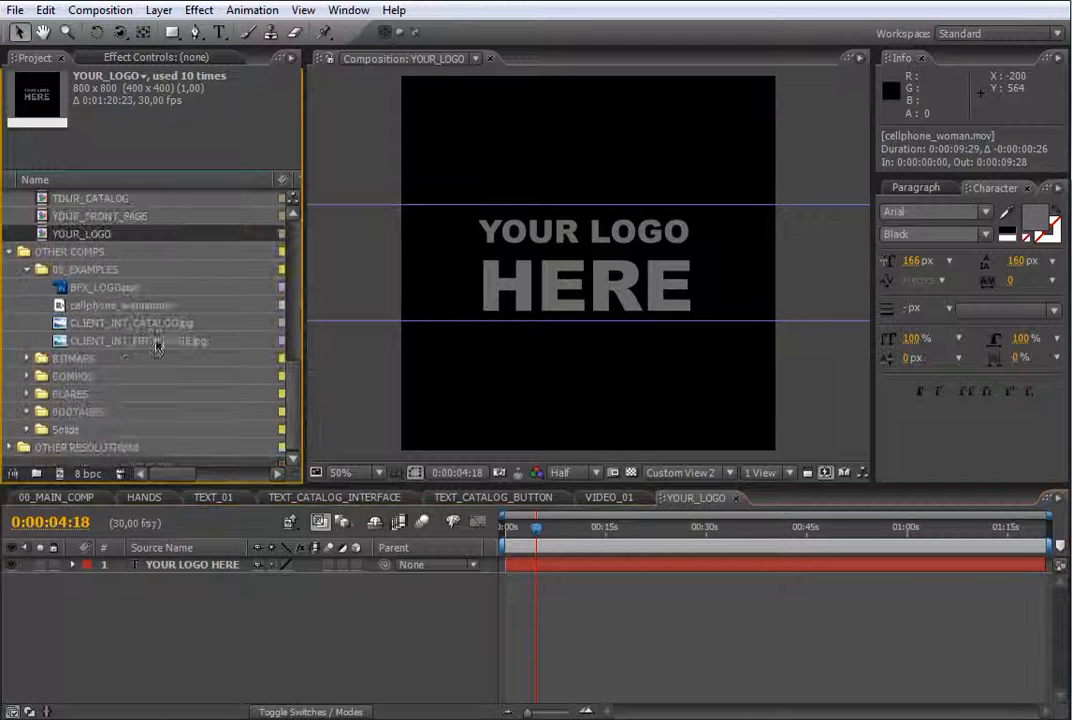
pyautogui.click(114, 288)
pyautogui.moveTo(104, 291); pyautogui.dragTo(592, 275)
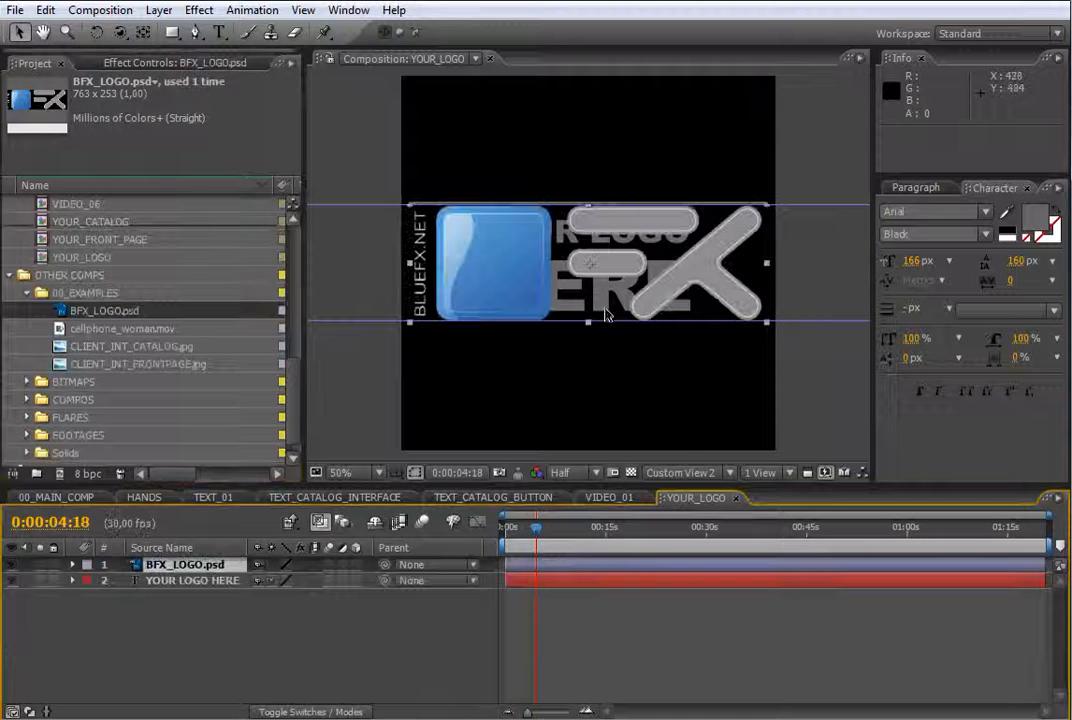
pyautogui.click(11, 581)
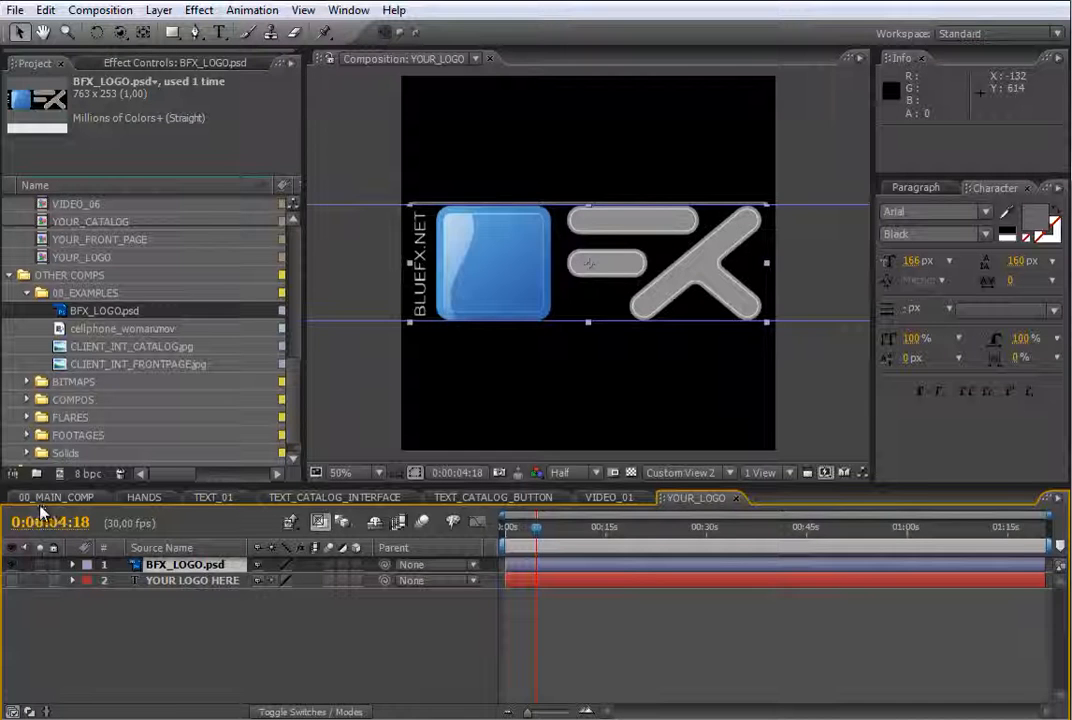
# - Check the new logo in 00_MAIN_COMP at the LOGO / YOUR_SITE, INTERFACE and VIDEO 02 marks
pyautogui.click(48, 498)
pyautogui.click(589, 530)
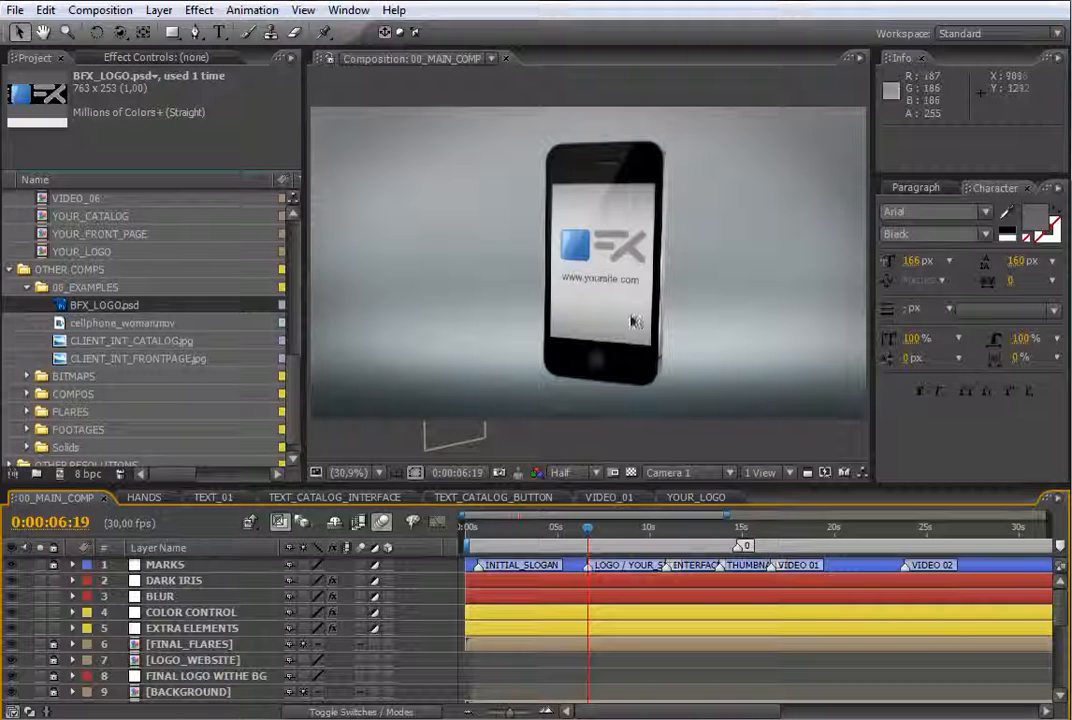
pyautogui.click(666, 538)
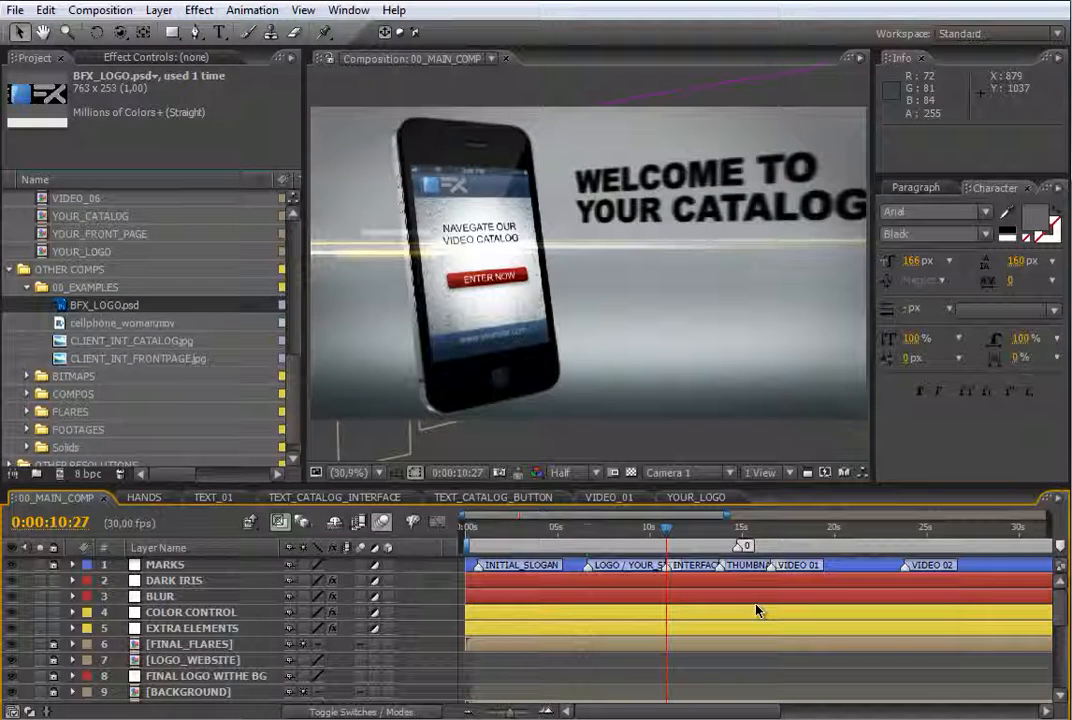
pyautogui.click(904, 538)
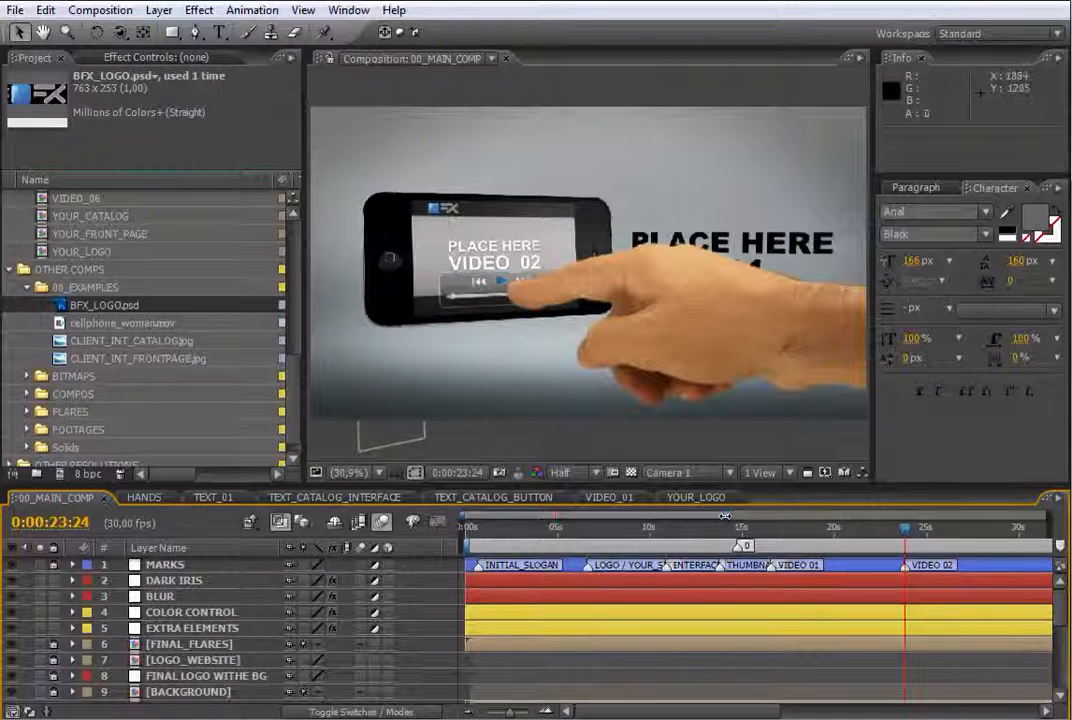
# - Extend the visible time range to the whole 00_MAIN_COMP and check the closing logo at 0:01:08:06
pyautogui.moveTo(724, 516); pyautogui.dragTo(1037, 533)
pyautogui.click(1026, 528)
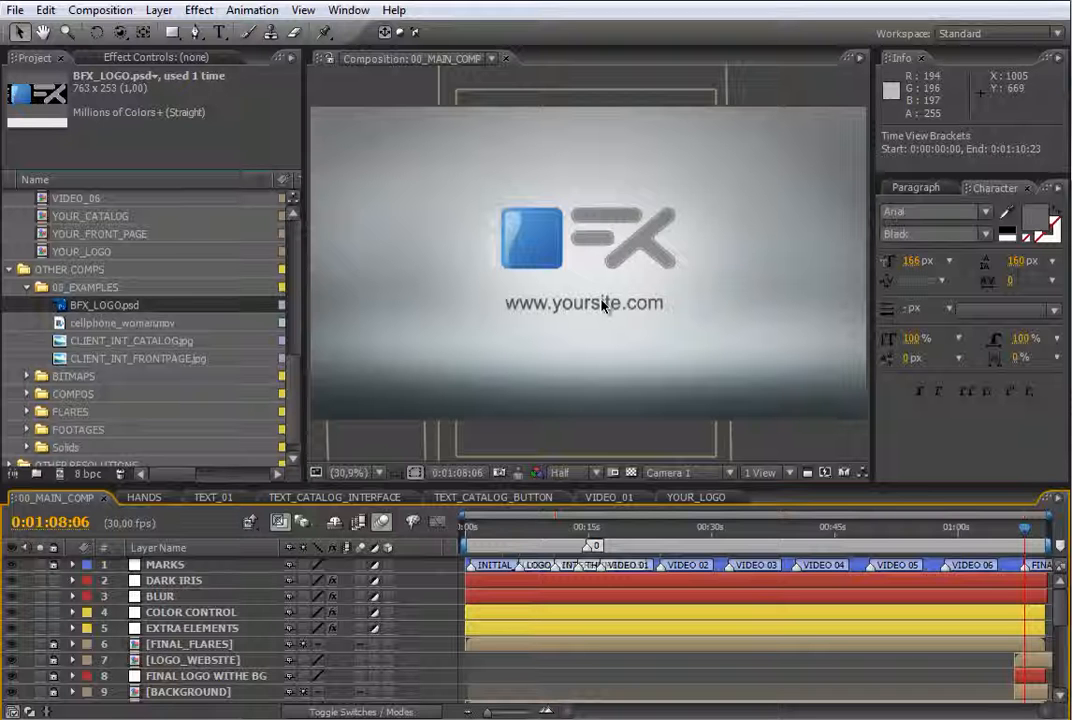
# - Move the current time in 00_MAIN_COMP to 0:00:14:23 and hide the FINAL_FLARES layer
pyautogui.moveTo(303, 391); pyautogui.dragTo(304, 268)
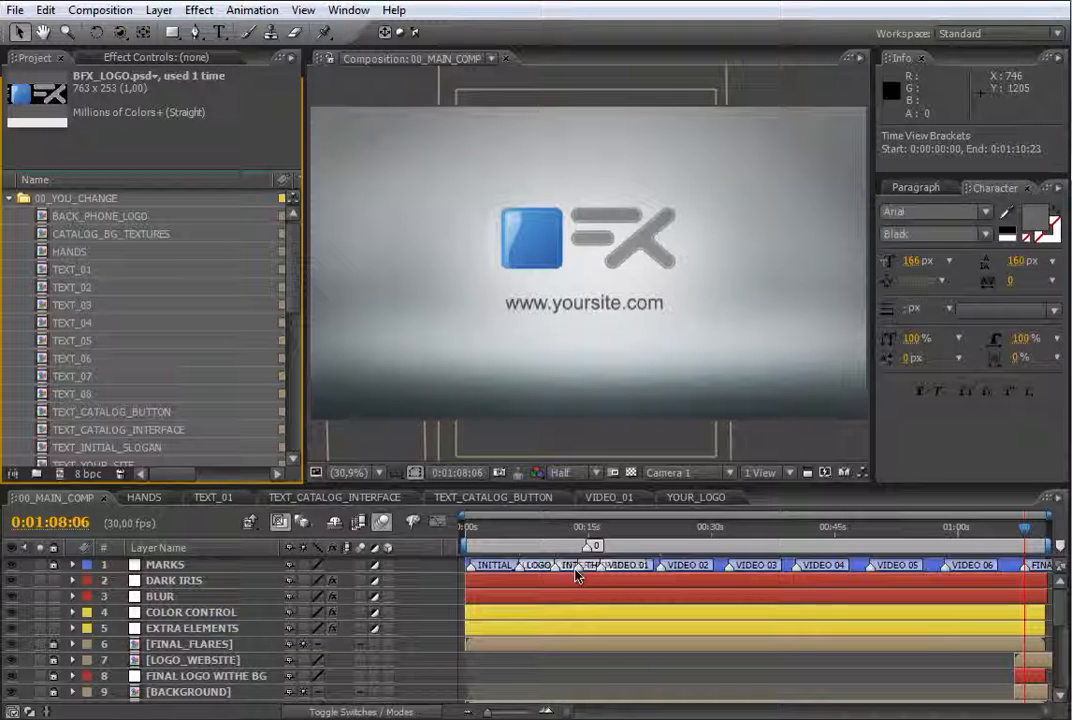
pyautogui.click(590, 540)
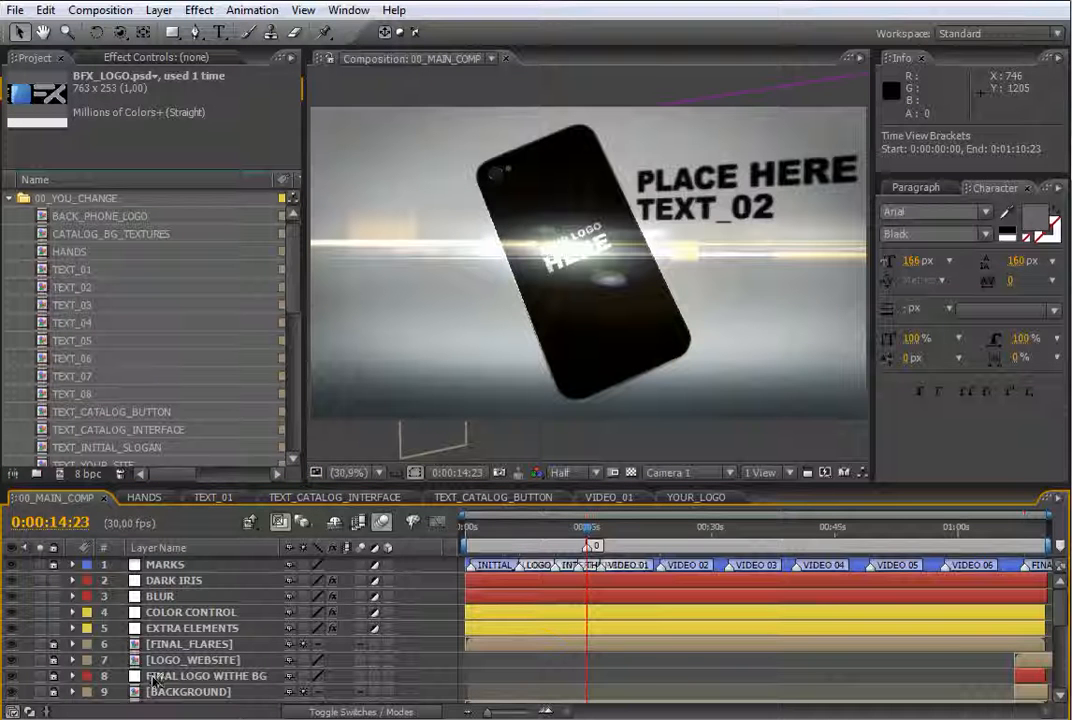
pyautogui.click(12, 644)
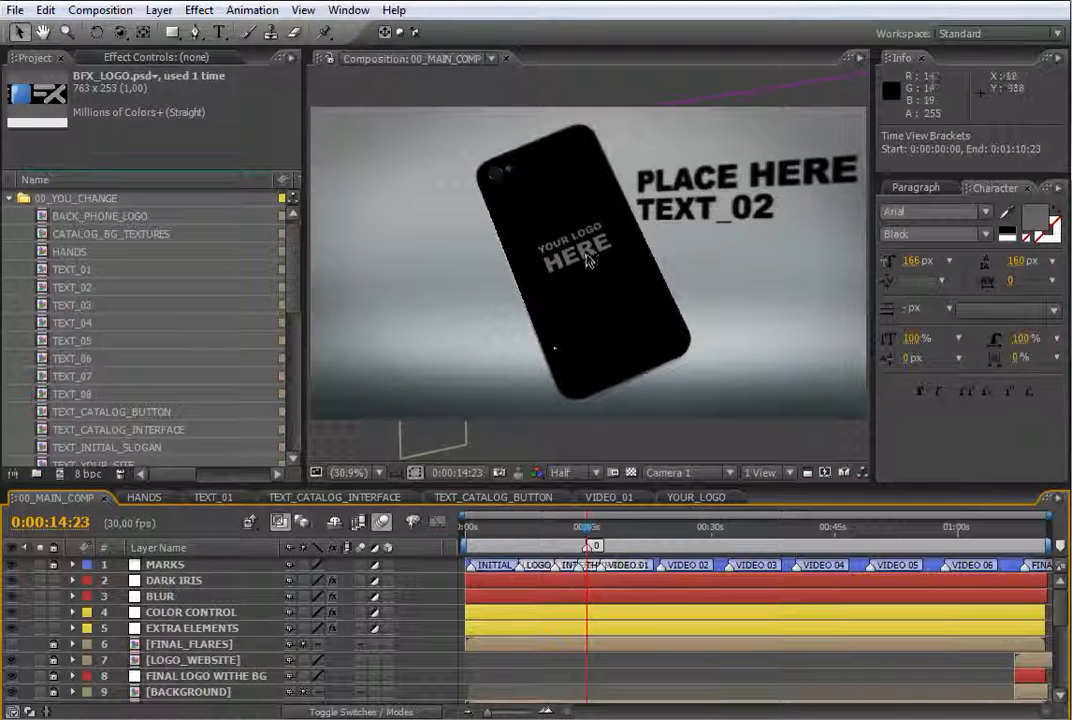
# - Open the BACK_PHONE_LOGO composition and hide the YOUR LOGO HERE text layer, briefly previewing the APPLE LOGO.psd layer
pyautogui.click(90, 222)
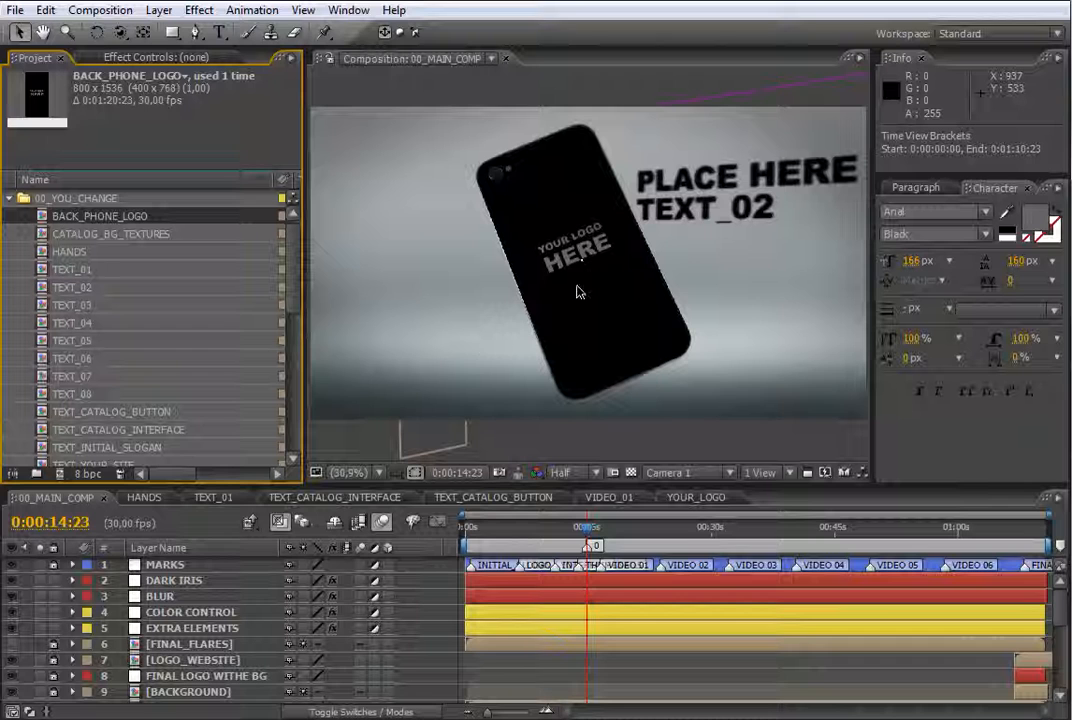
pyautogui.doubleClick(104, 218)
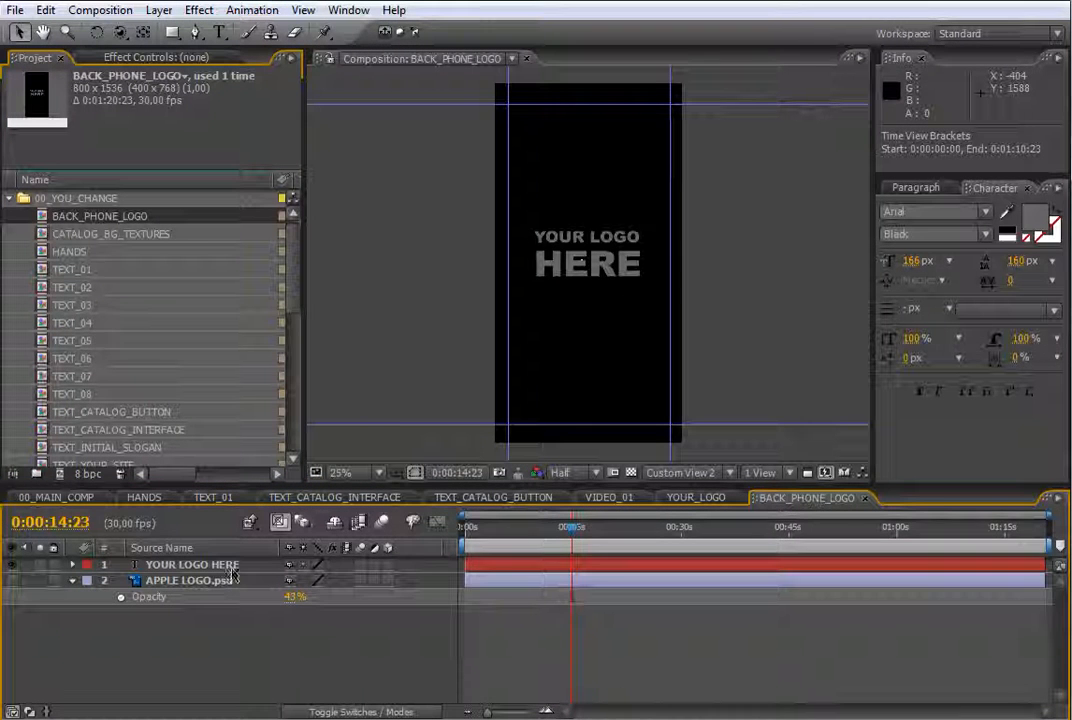
pyautogui.click(155, 566)
pyautogui.click(199, 581)
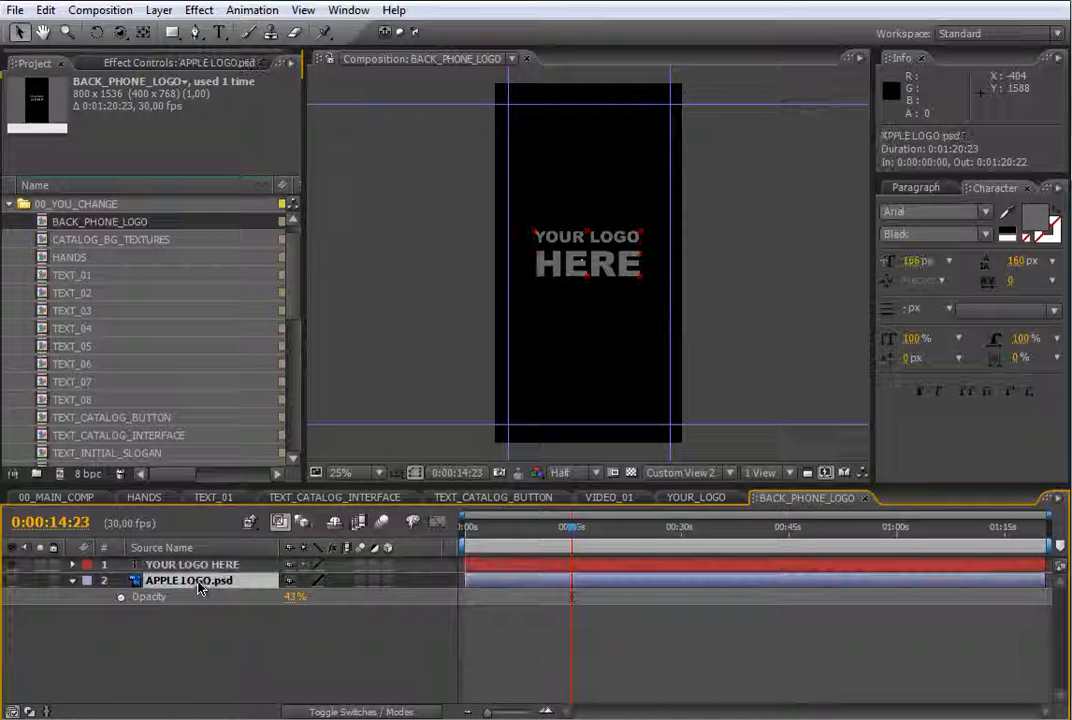
pyautogui.click(12, 581)
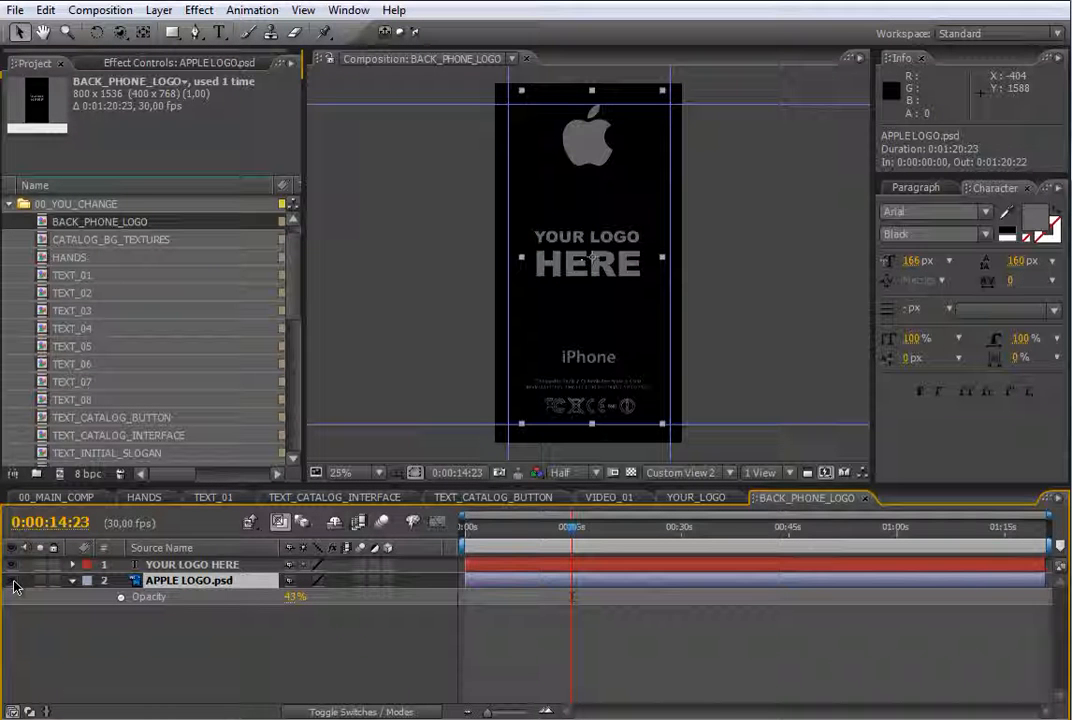
pyautogui.click(12, 565)
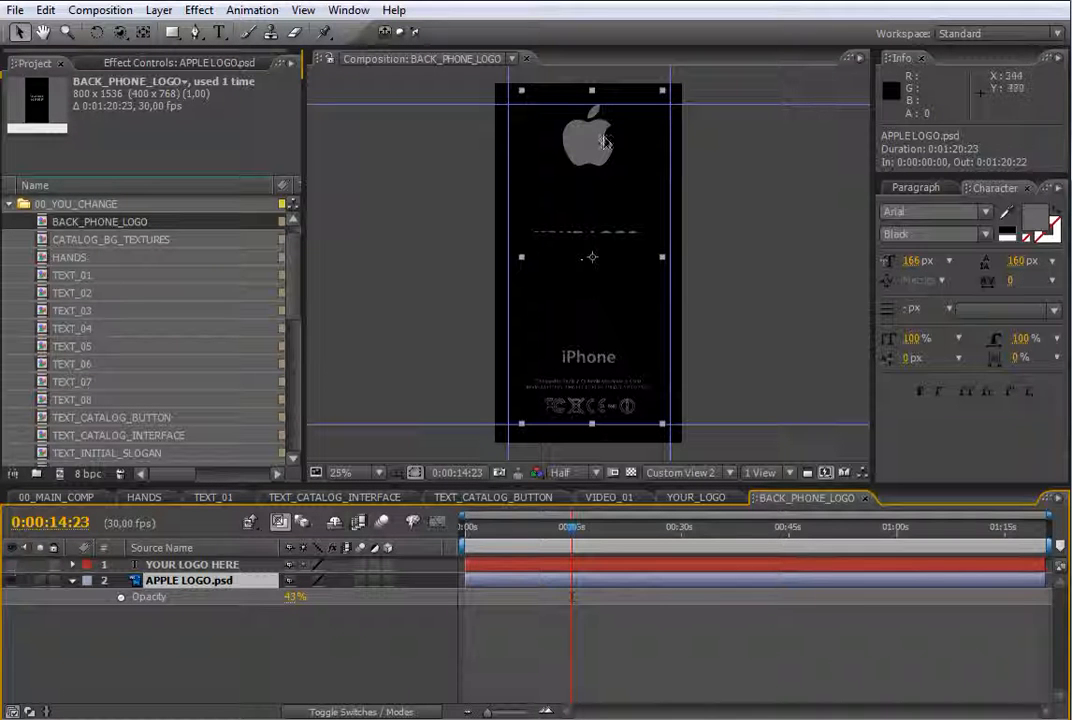
pyautogui.click(14, 581)
# - Place BFX_LOGO.psd from 00_EXAMPLES in BACK_PHONE_LOGO, scale it to about 72% and position it at about 402.5, 692
pyautogui.moveTo(288, 336); pyautogui.dragTo(296, 428)
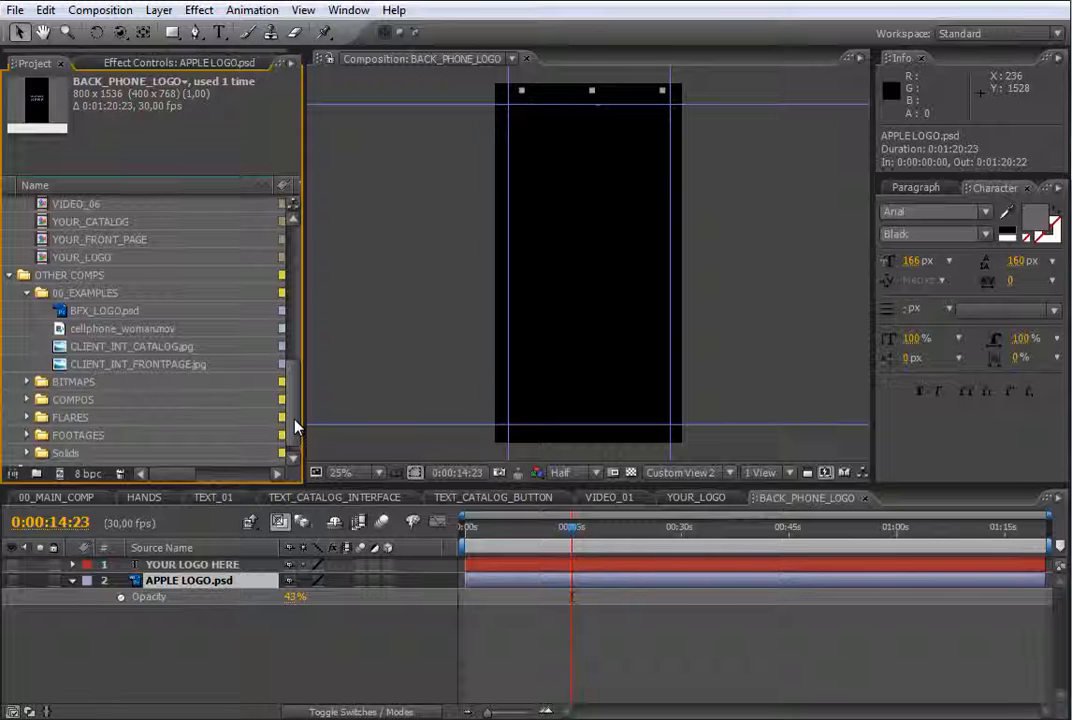
pyautogui.moveTo(100, 311); pyautogui.dragTo(597, 268)
pyautogui.moveTo(681, 238); pyautogui.dragTo(669, 241)
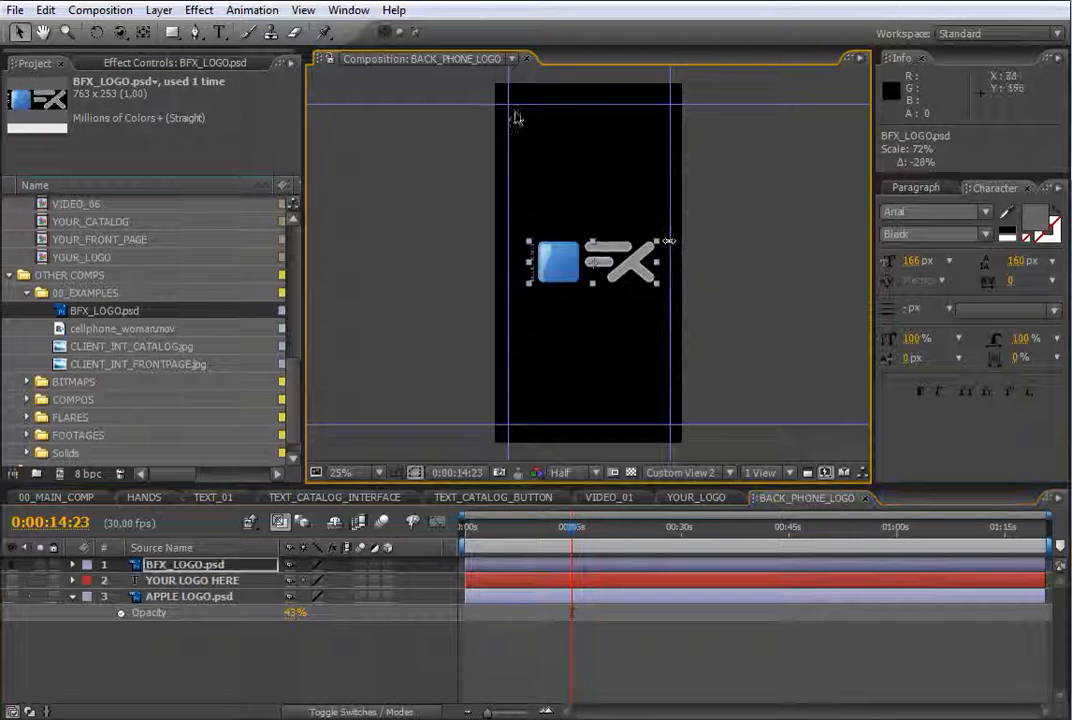
pyautogui.moveTo(613, 272)
pyautogui.mouseDown()
pyautogui.moveTo(604, 211)
pyautogui.moveTo(615, 258)
pyautogui.mouseUp()
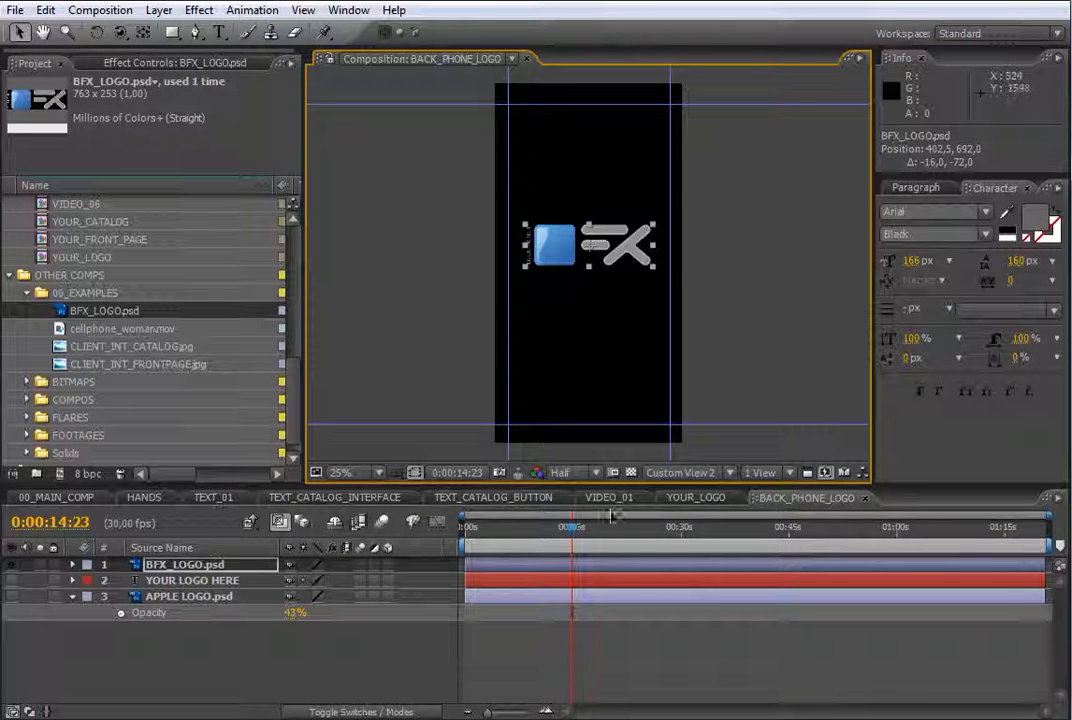
# - Apply a Fill effect in neutral grey to the BFX_LOGO.psd layer and check the phone's back in 00_MAIN_COMP
pyautogui.rightClick(573, 570)
pyautogui.moveTo(632, 493)
pyautogui.moveTo(898, 253)
pyautogui.click(706, 533)
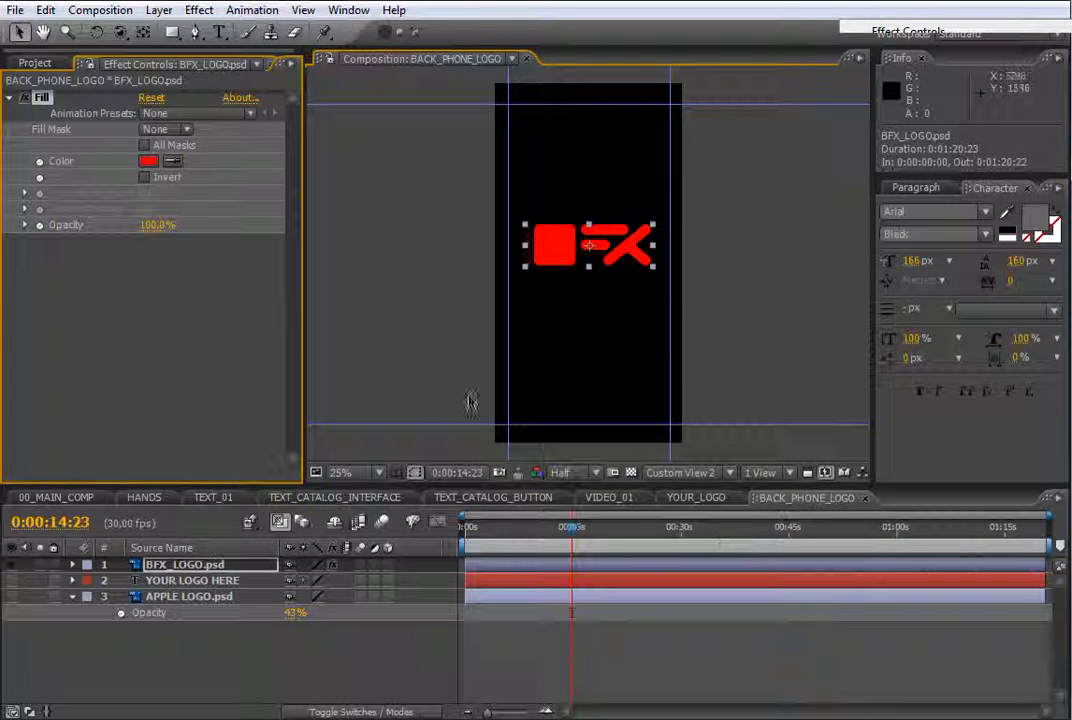
pyautogui.click(148, 161)
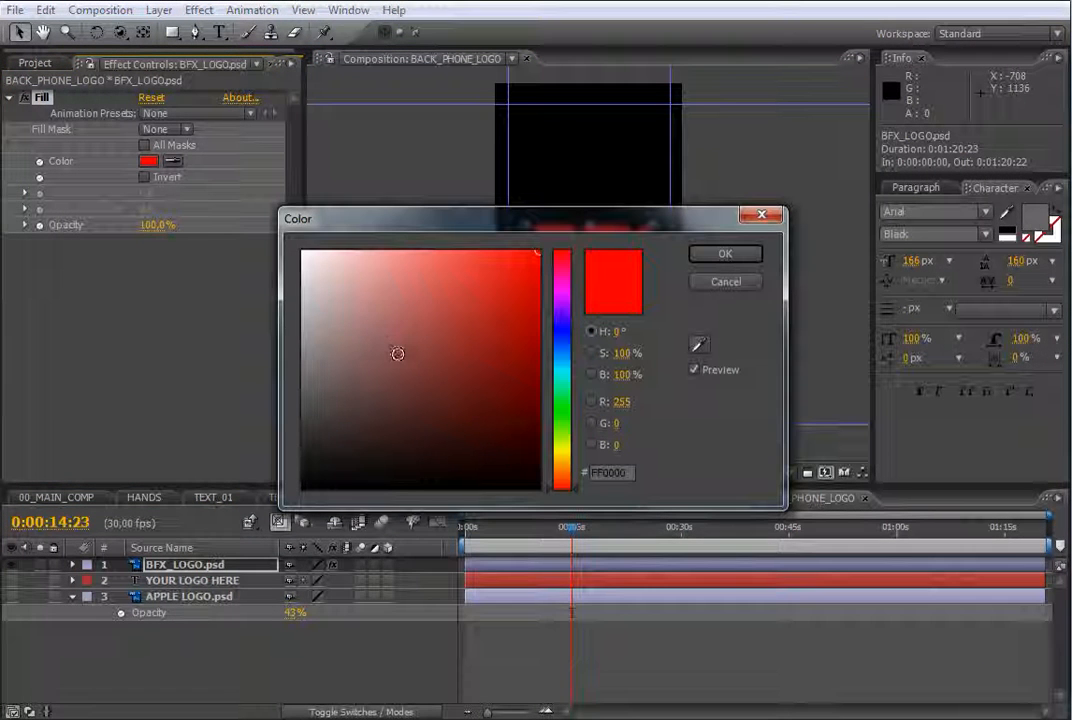
pyautogui.moveTo(394, 400)
pyautogui.mouseDown()
pyautogui.moveTo(302, 383)
pyautogui.moveTo(302, 342)
pyautogui.moveTo(302, 357)
pyautogui.mouseUp()
pyautogui.click(724, 253)
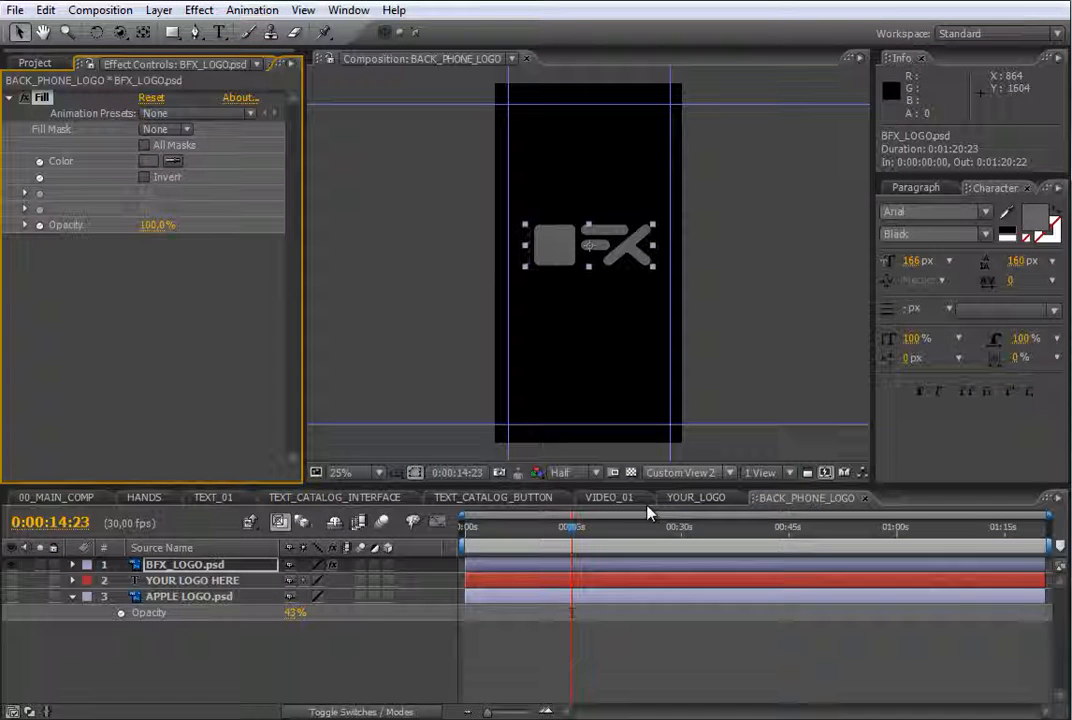
pyautogui.click(86, 505)
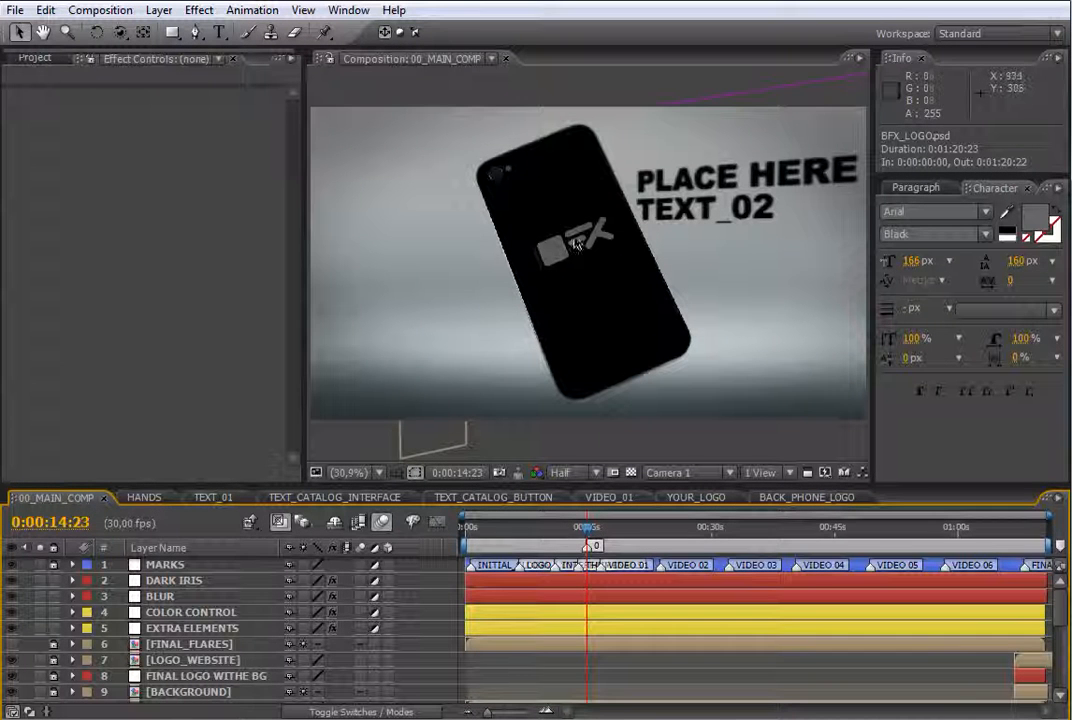
# - Move the current time in 00_MAIN_COMP to 0:00:10:27 and open the CATALOG_BG_TEXTURES composition
pyautogui.click(557, 539)
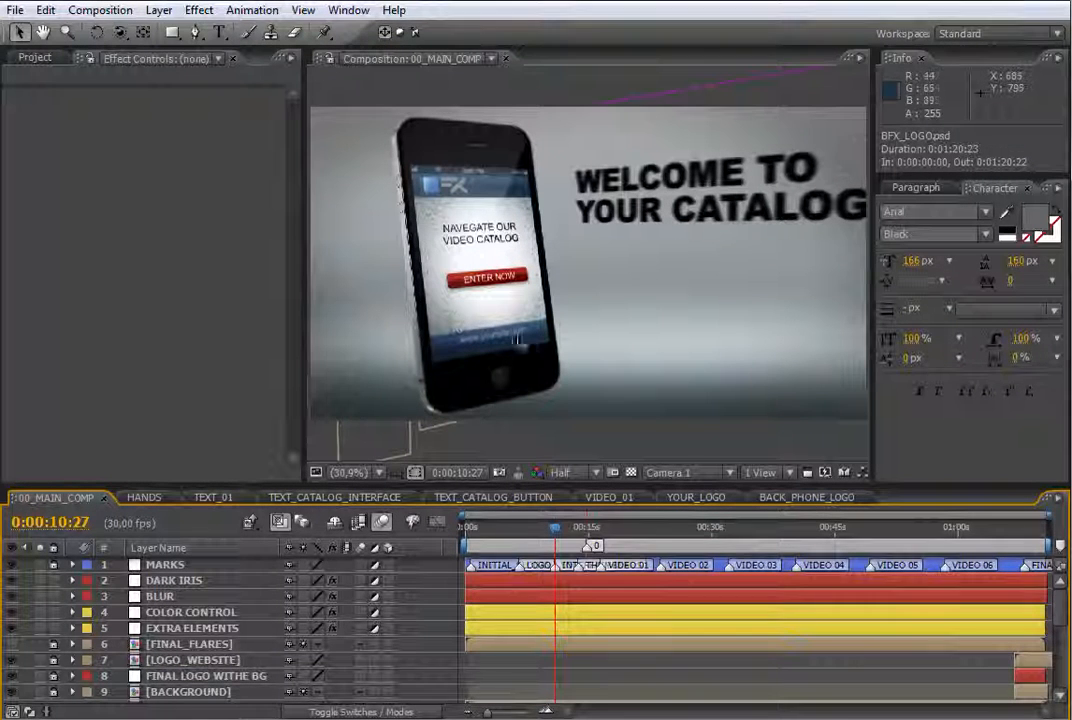
pyautogui.click(47, 72)
pyautogui.click(35, 57)
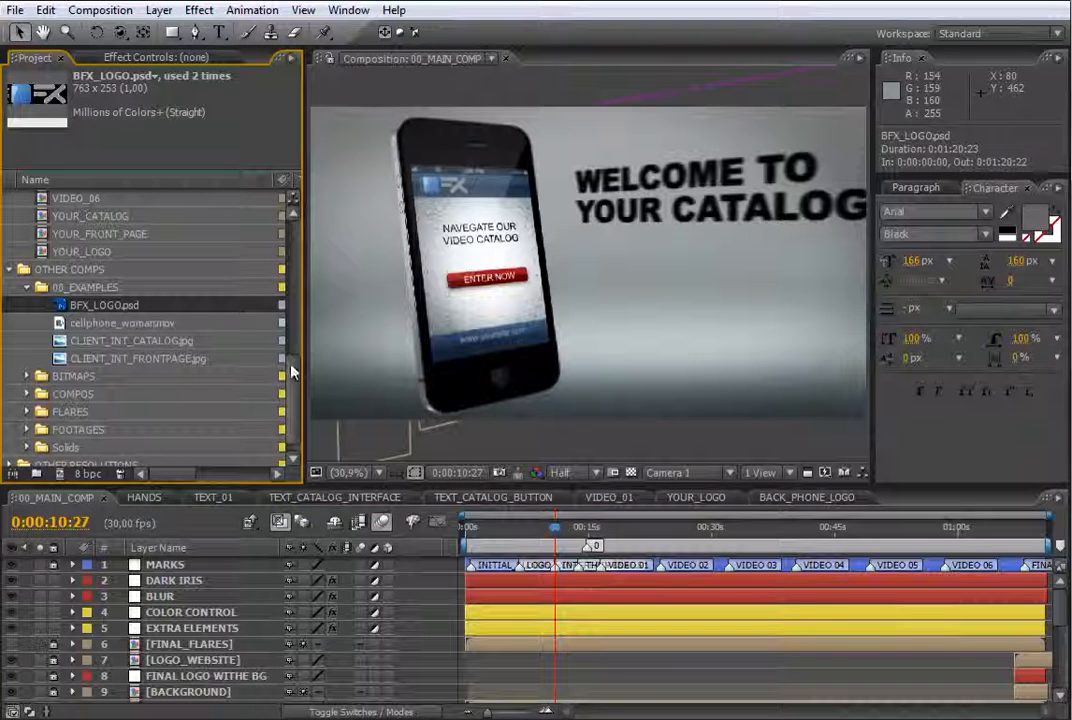
pyautogui.moveTo(292, 366); pyautogui.dragTo(314, 225)
pyautogui.click(78, 254)
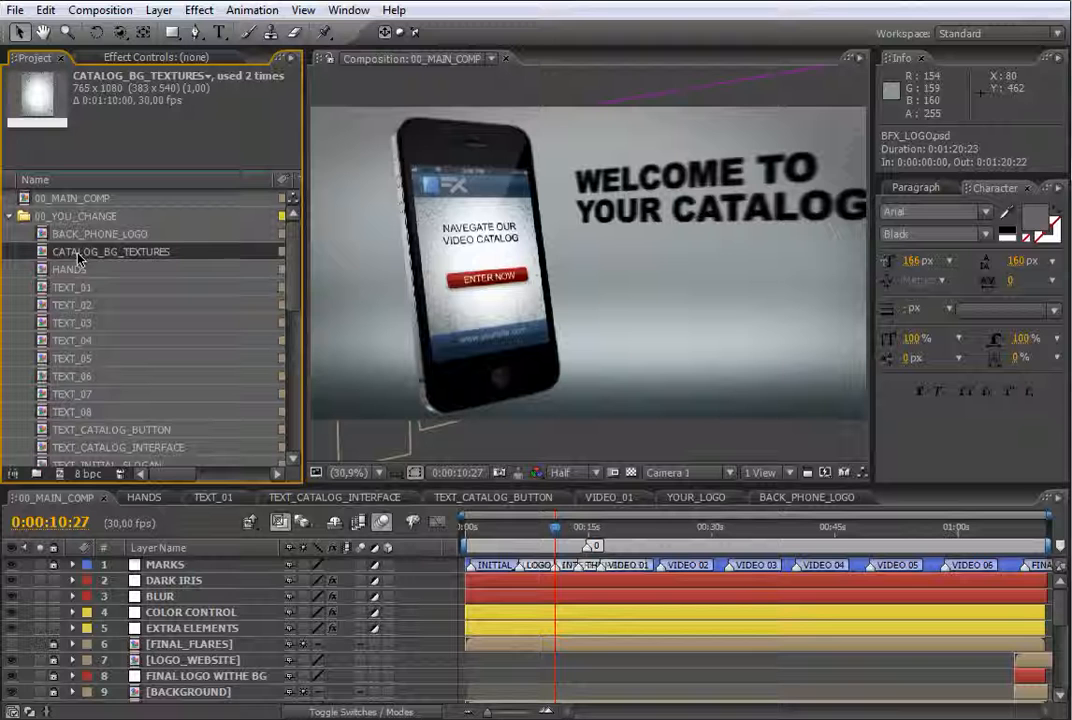
pyautogui.doubleClick(150, 256)
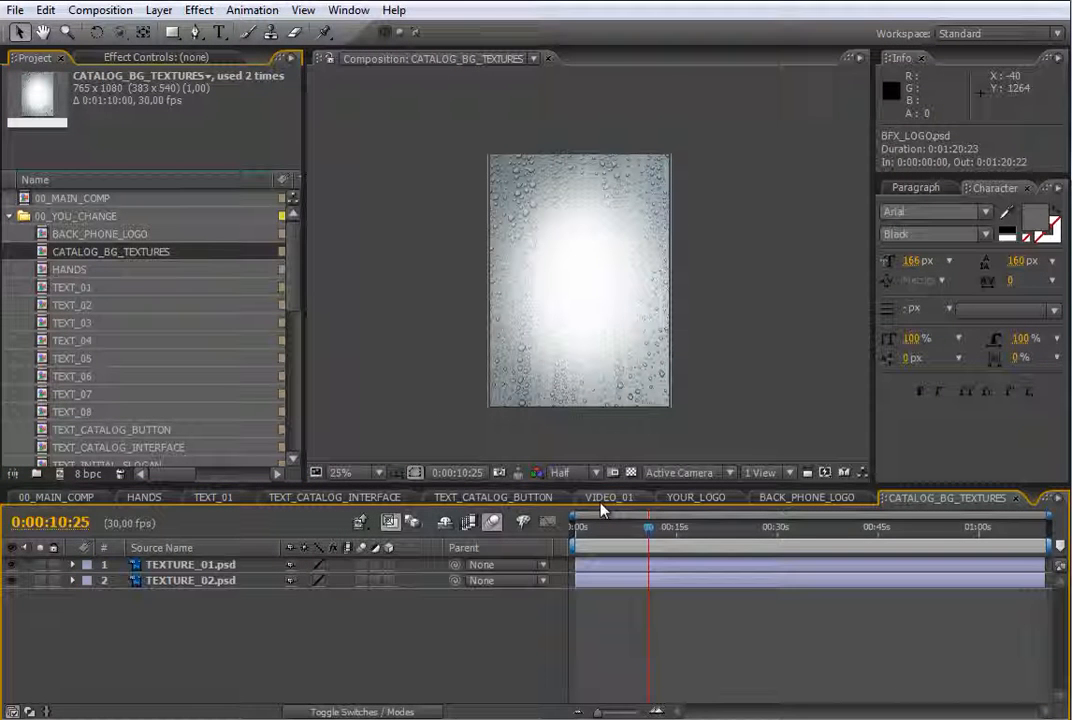
# - Hide the TEXTURE_01.psd layer so TEXTURE_02.psd is used as the catalog background, and check it in 00_MAIN_COMP
pyautogui.click(601, 566)
pyautogui.click(600, 584)
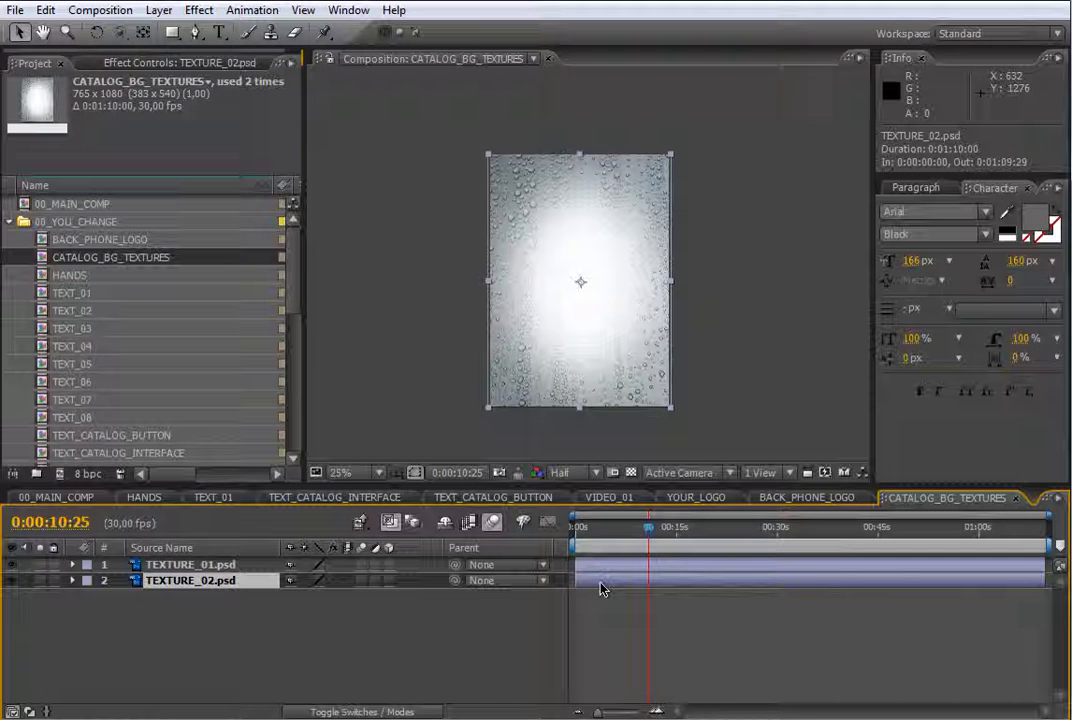
pyautogui.click(588, 571)
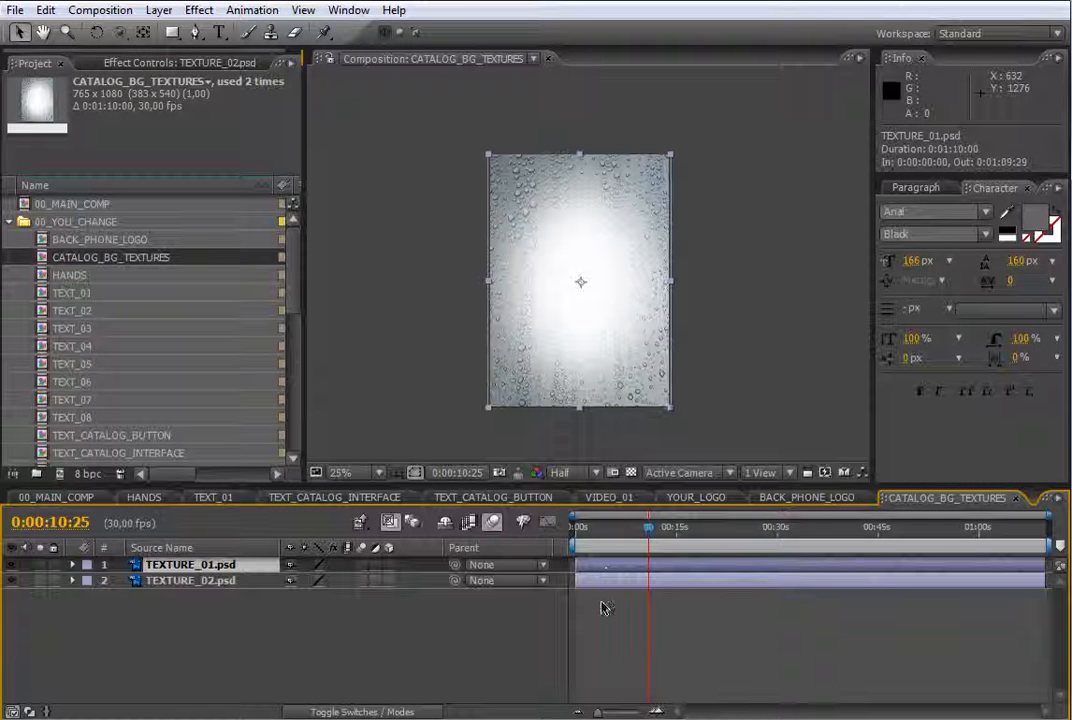
pyautogui.click(12, 565)
pyautogui.click(12, 565)
pyautogui.click(13, 566)
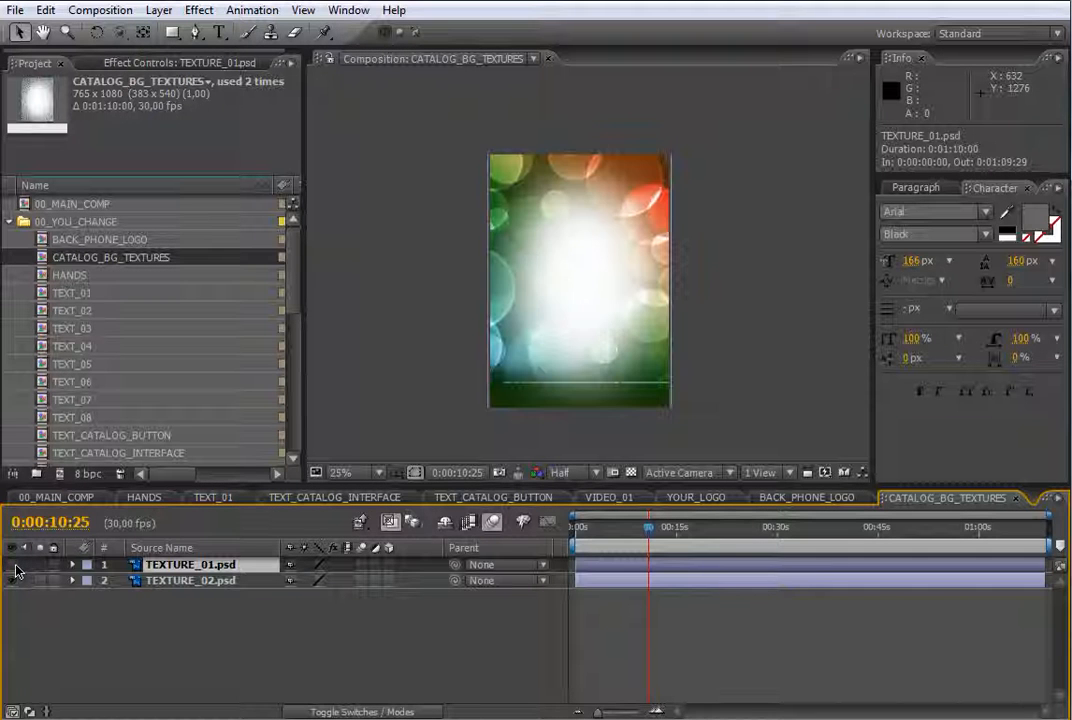
pyautogui.click(88, 497)
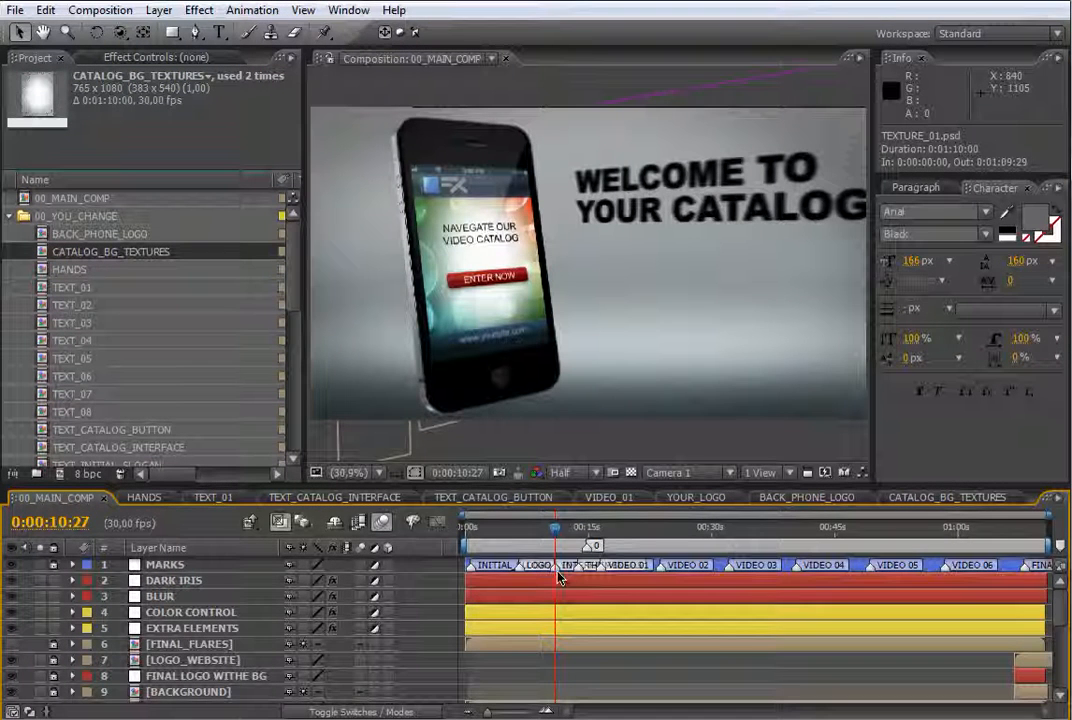
# - Move the current time in 00_MAIN_COMP to the VIDEO 02 mark at 0:00:23:24 and open the HANDS composition
pyautogui.click(661, 533)
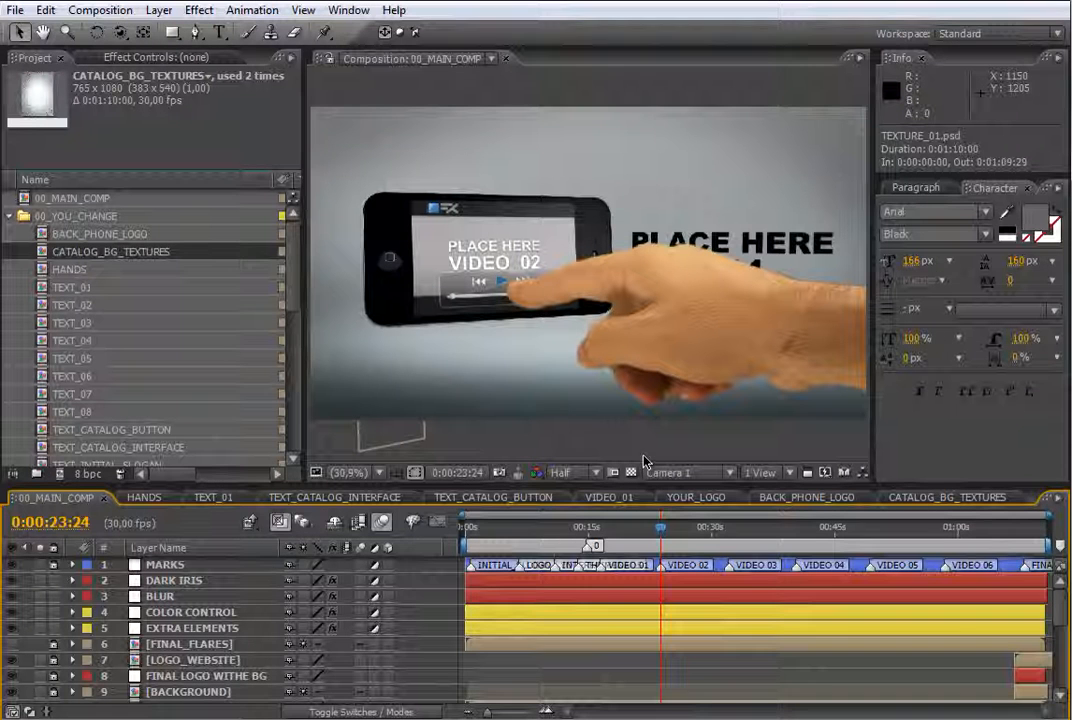
pyautogui.click(78, 270)
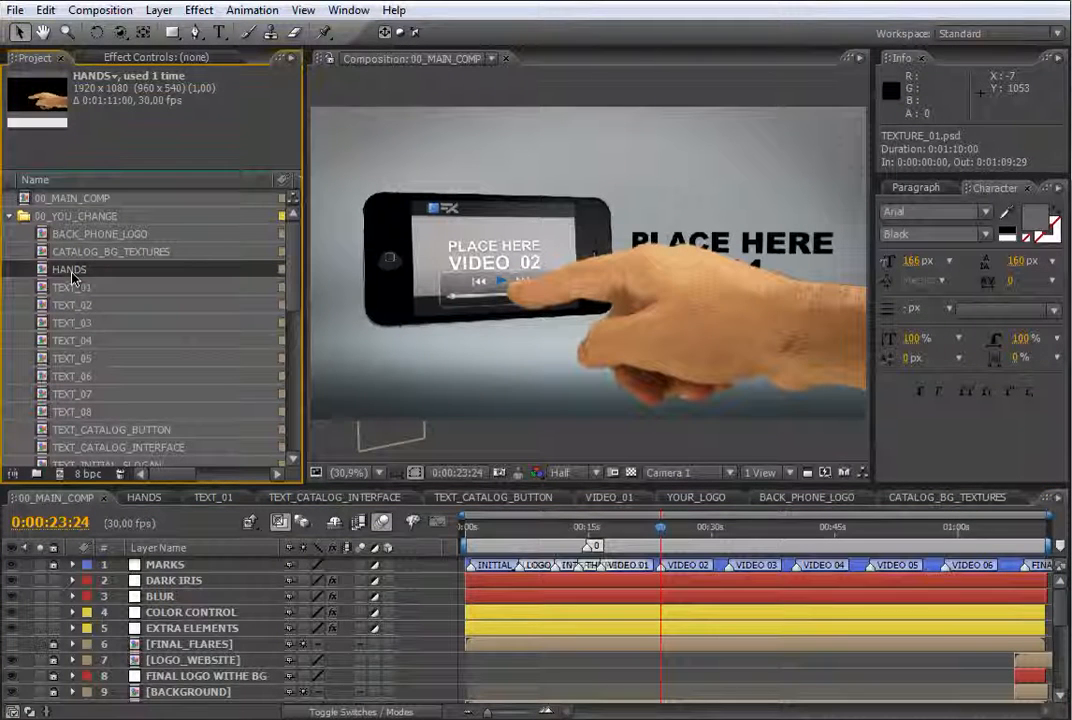
pyautogui.doubleClick(71, 275)
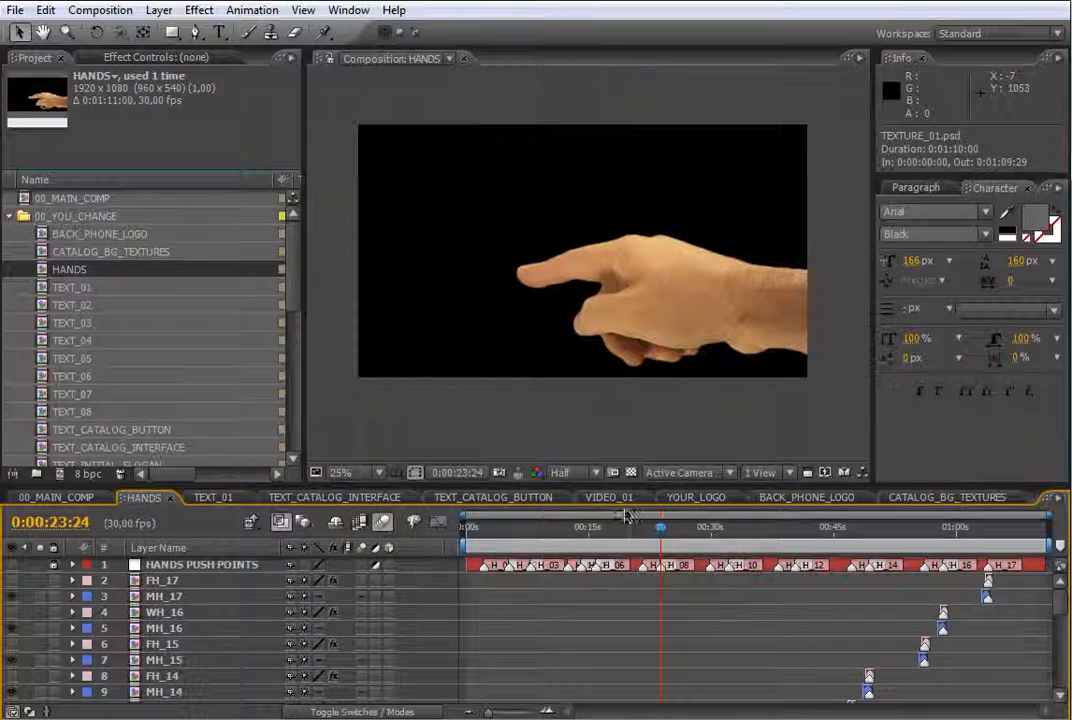
# - Enlarge the HANDS layer list and examine the paired FH and MH hand layers and their push points along the timeline
pyautogui.moveTo(610, 488); pyautogui.dragTo(607, 365)
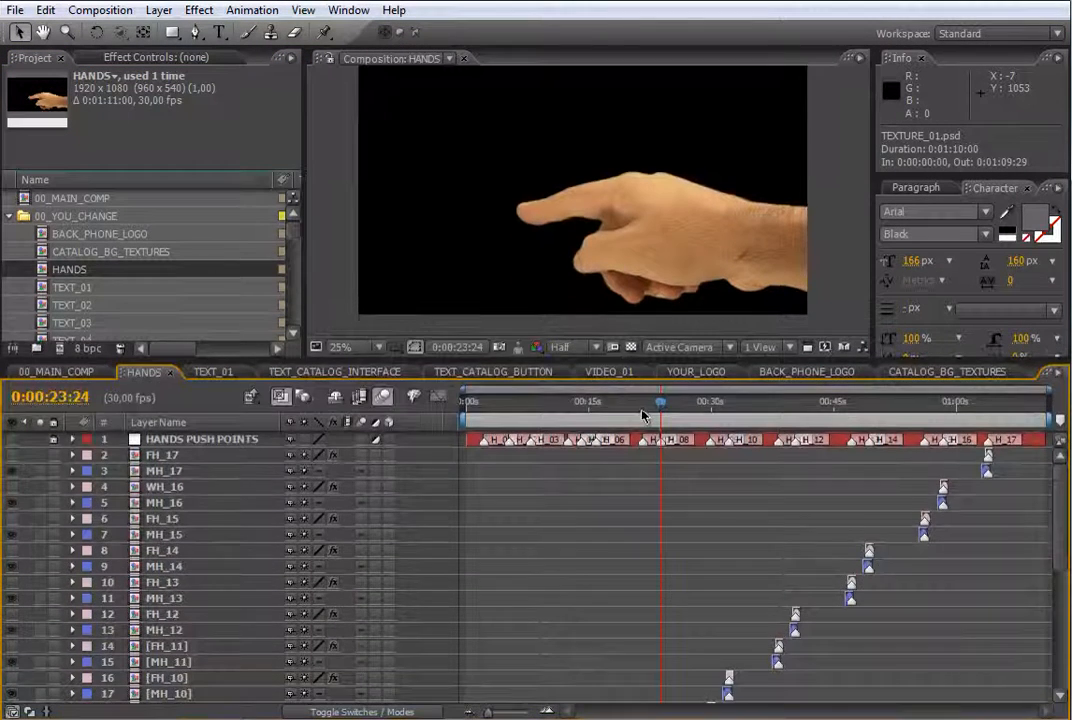
pyautogui.moveTo(660, 402); pyautogui.dragTo(718, 421)
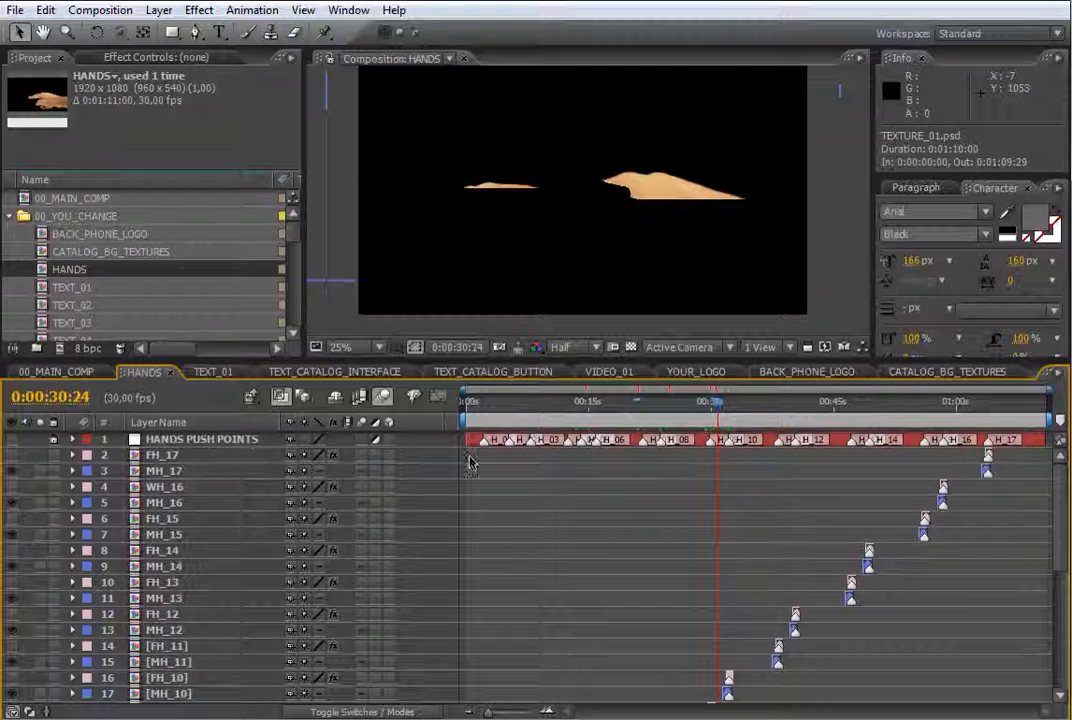
pyautogui.click(570, 415)
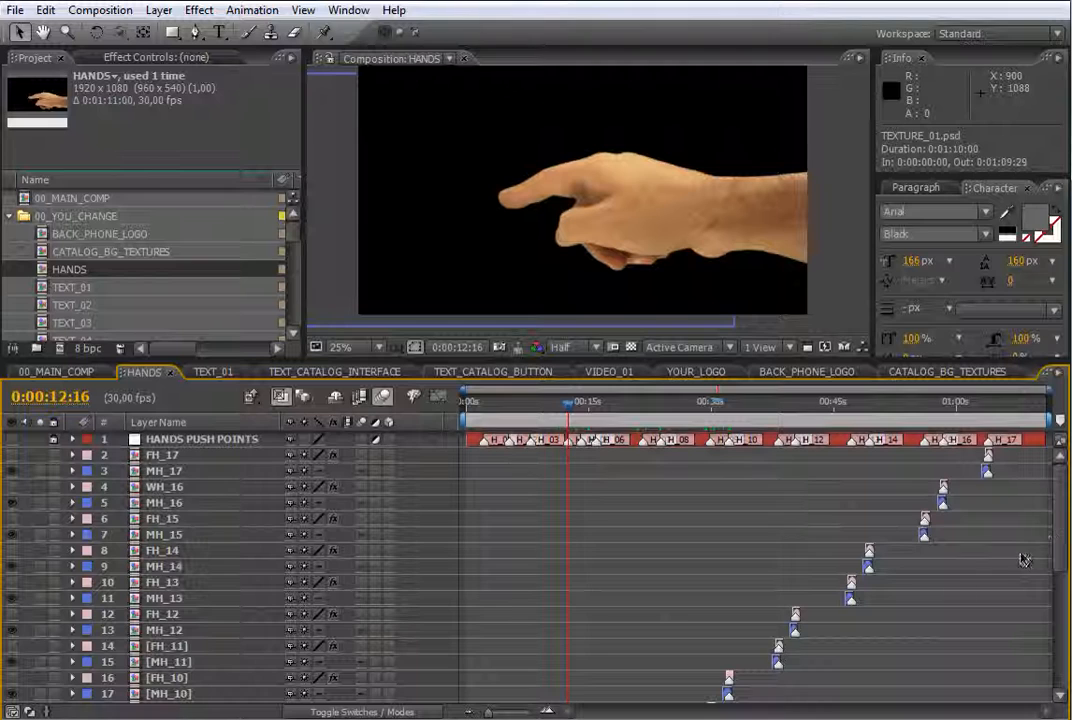
pyautogui.scroll(-5, 1046, 614)
pyautogui.moveTo(1046, 612); pyautogui.dragTo(1046, 617)
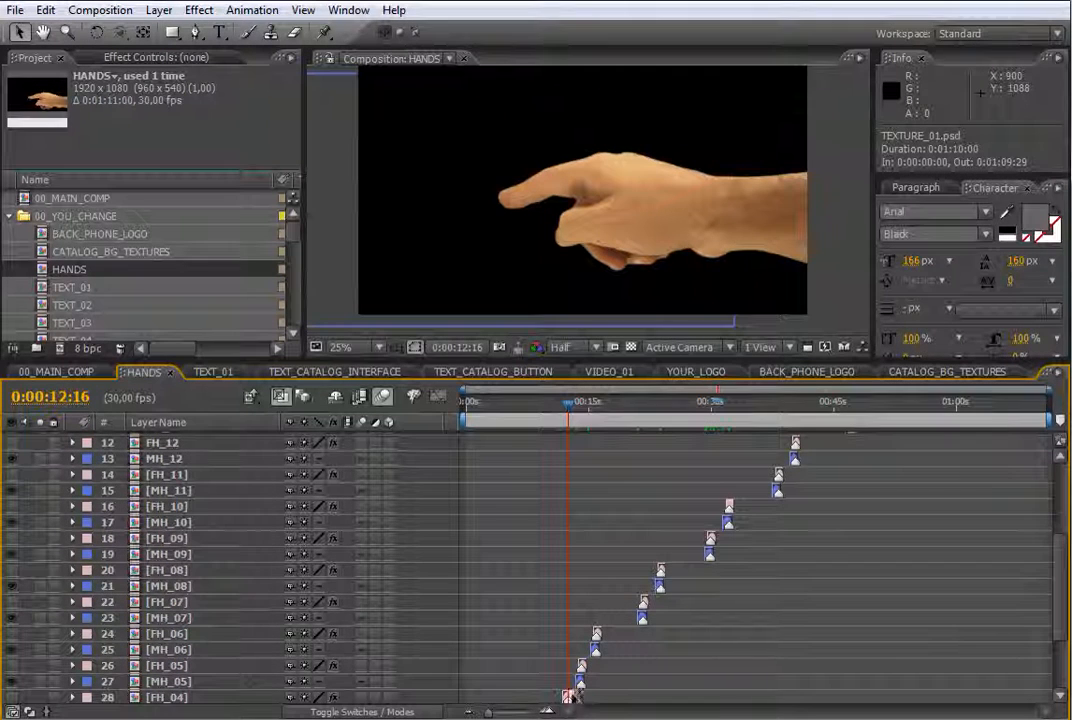
pyautogui.scroll(5, 573, 484)
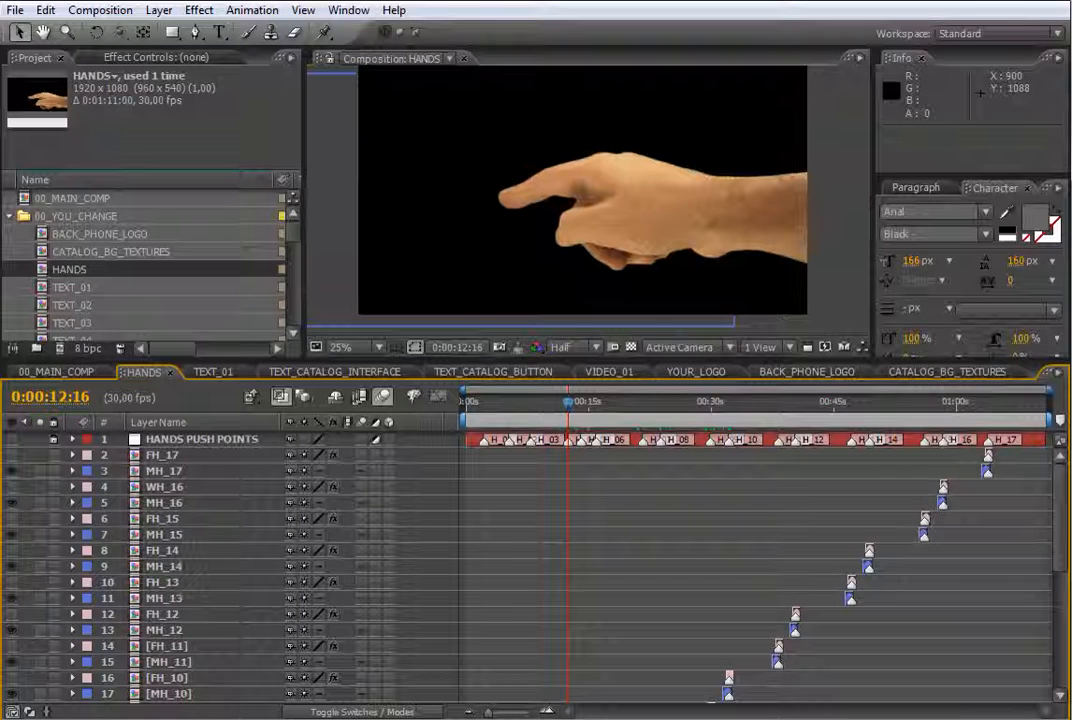
pyautogui.scroll(-2, 1058, 604)
pyautogui.scroll(-5, 250, 550)
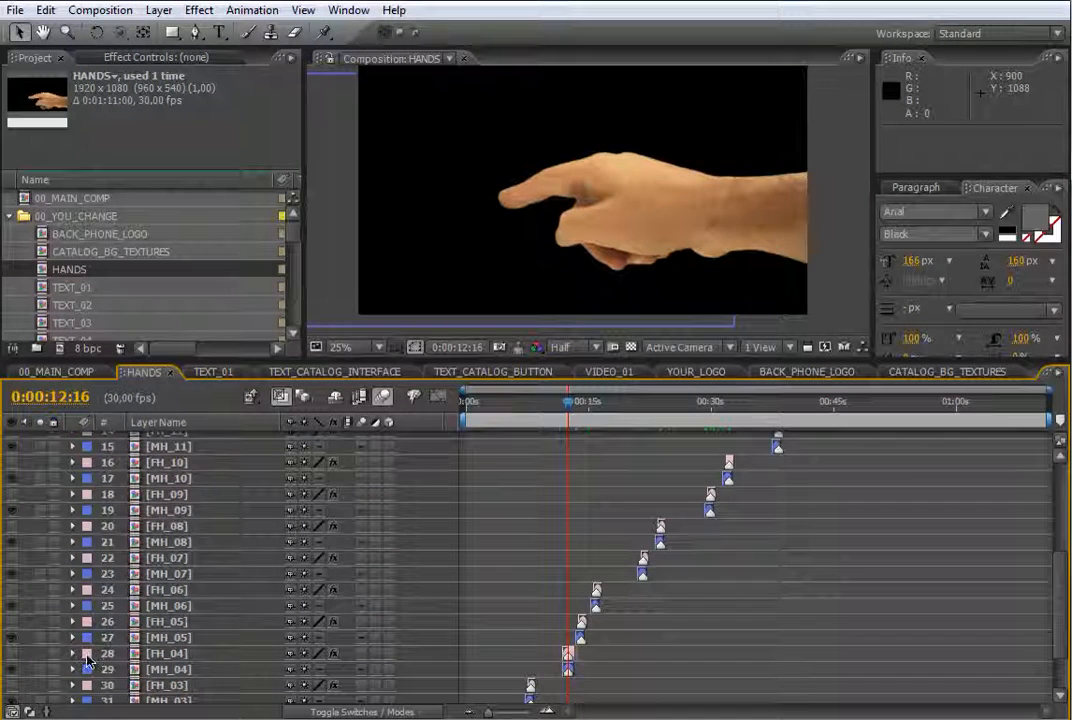
pyautogui.scroll(6, 143, 545)
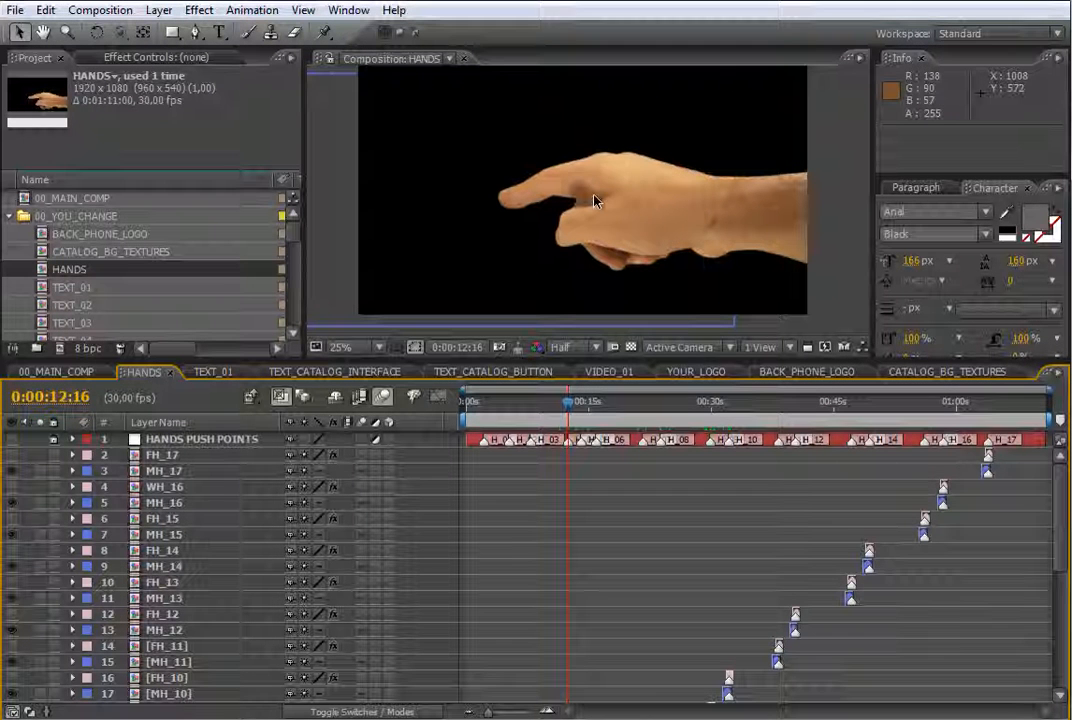
# - Select all blue-labelled MH hand layers in the HANDS composition as a label group and hide them
pyautogui.click(90, 474)
pyautogui.click(126, 122)
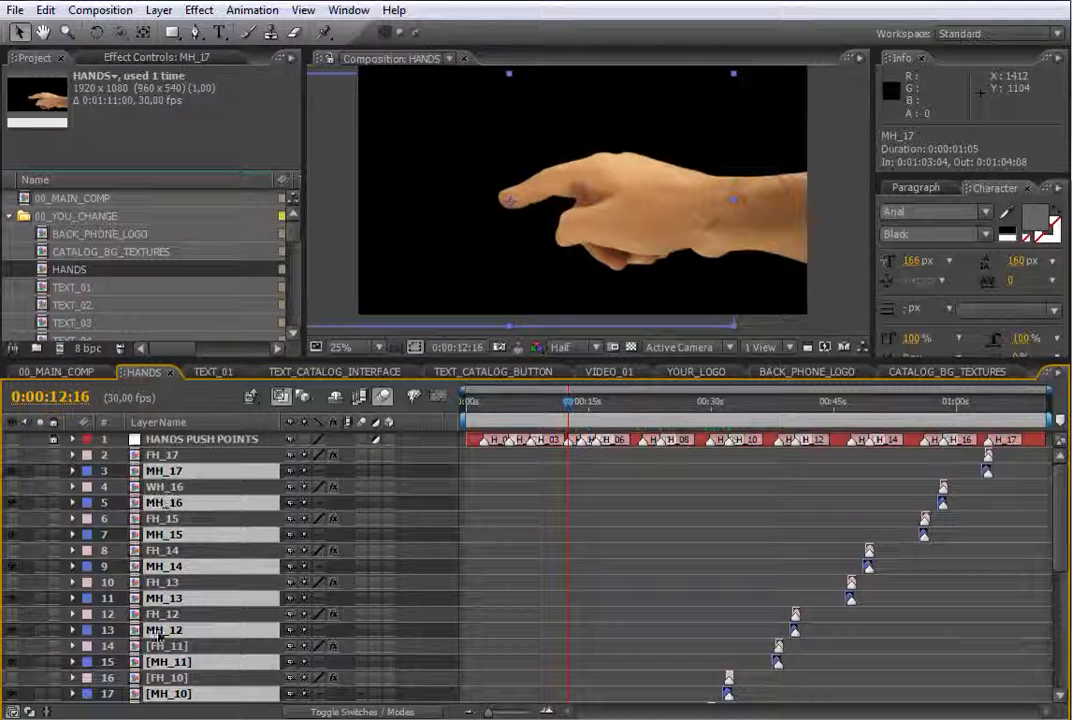
pyautogui.click(13, 471)
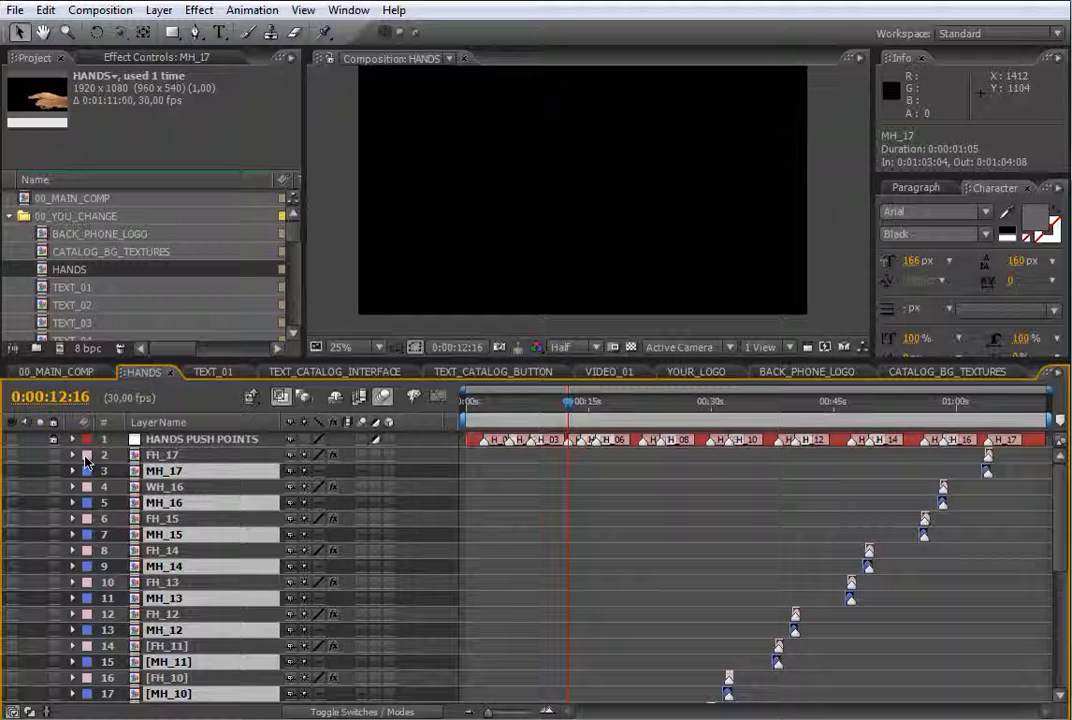
# - Select the pink-labelled hand layers as a label group, make them visible, and check the hand in 00_MAIN_COMP at 0:00:23:24
pyautogui.click(87, 460)
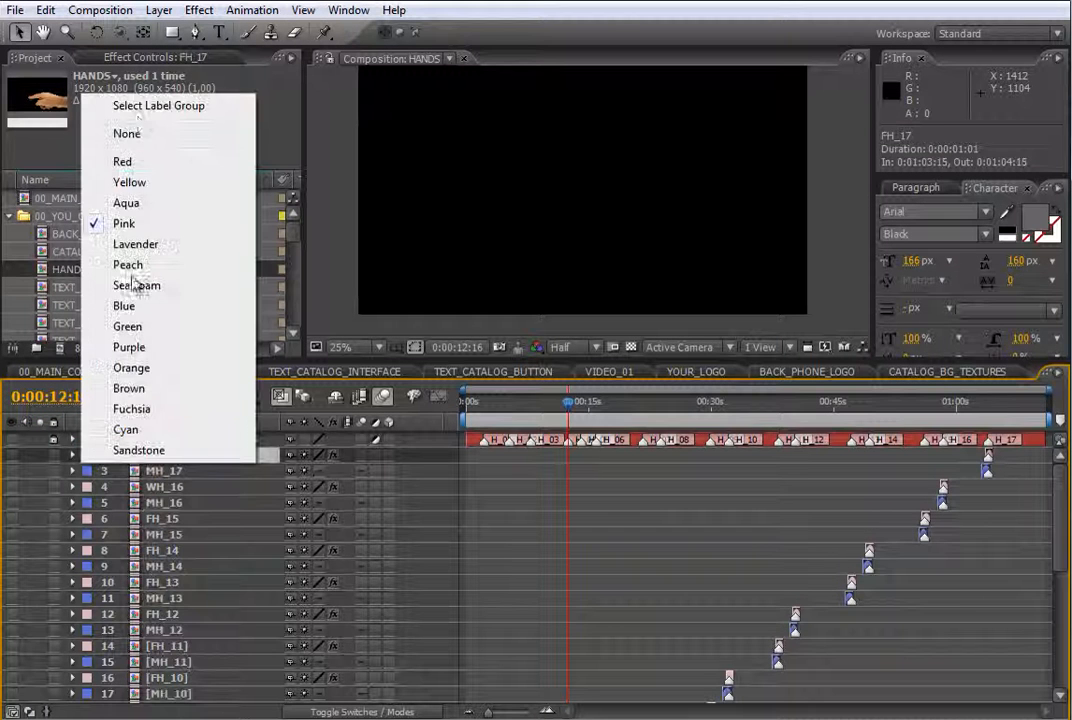
pyautogui.click(139, 105)
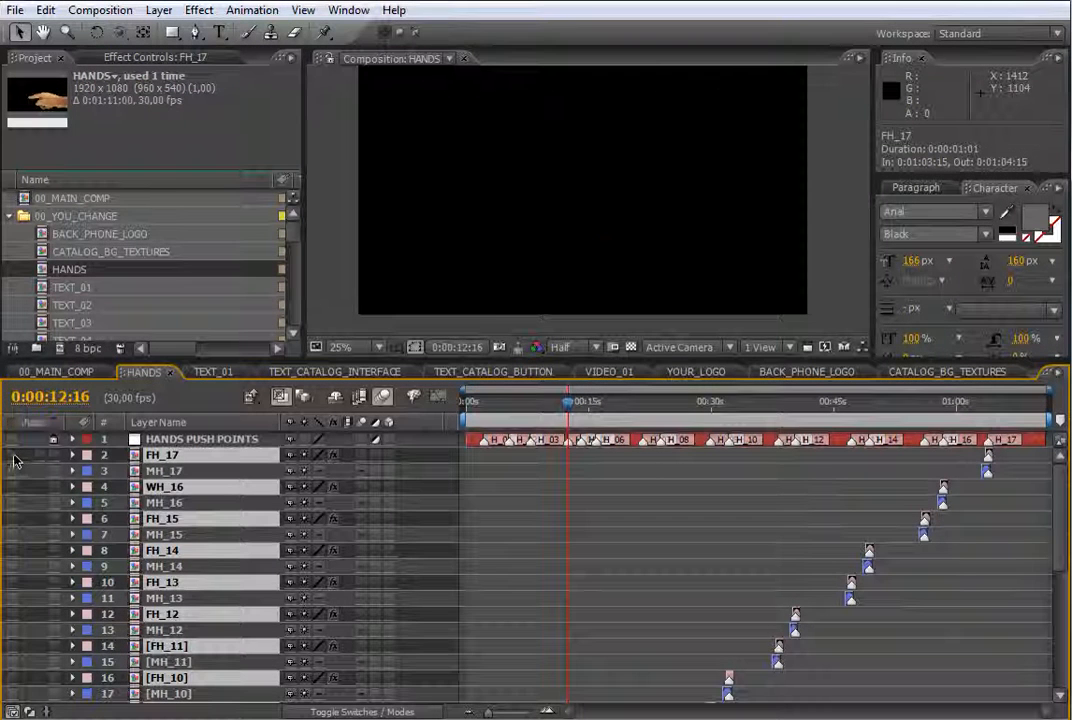
pyautogui.click(13, 456)
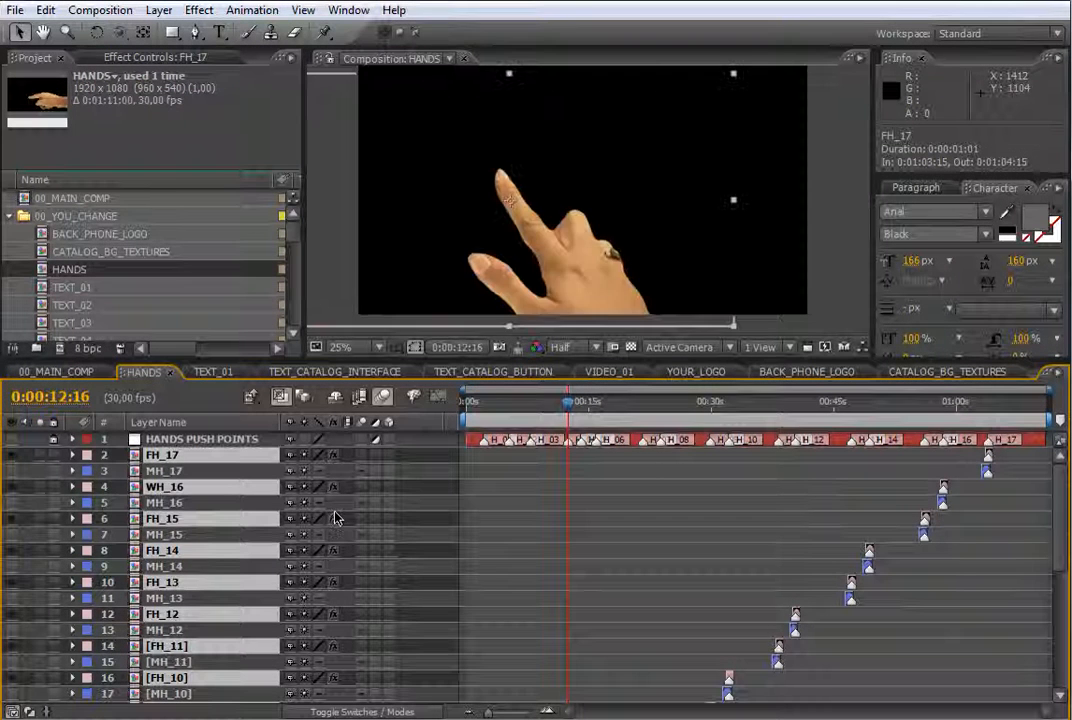
pyautogui.click(80, 371)
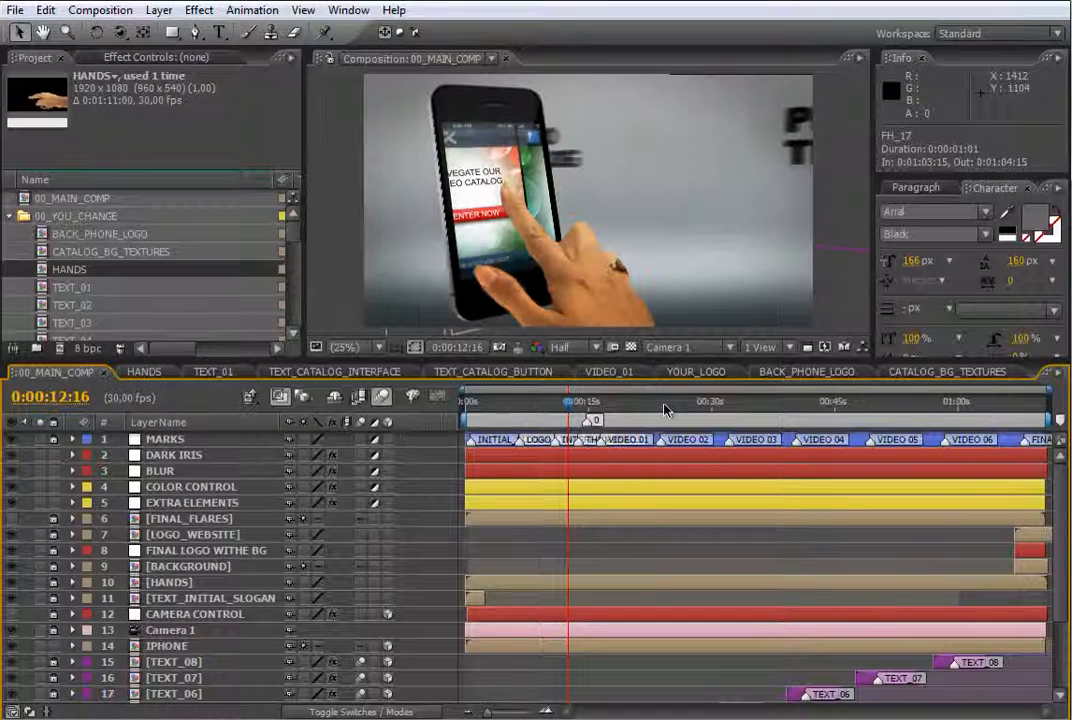
pyautogui.click(660, 405)
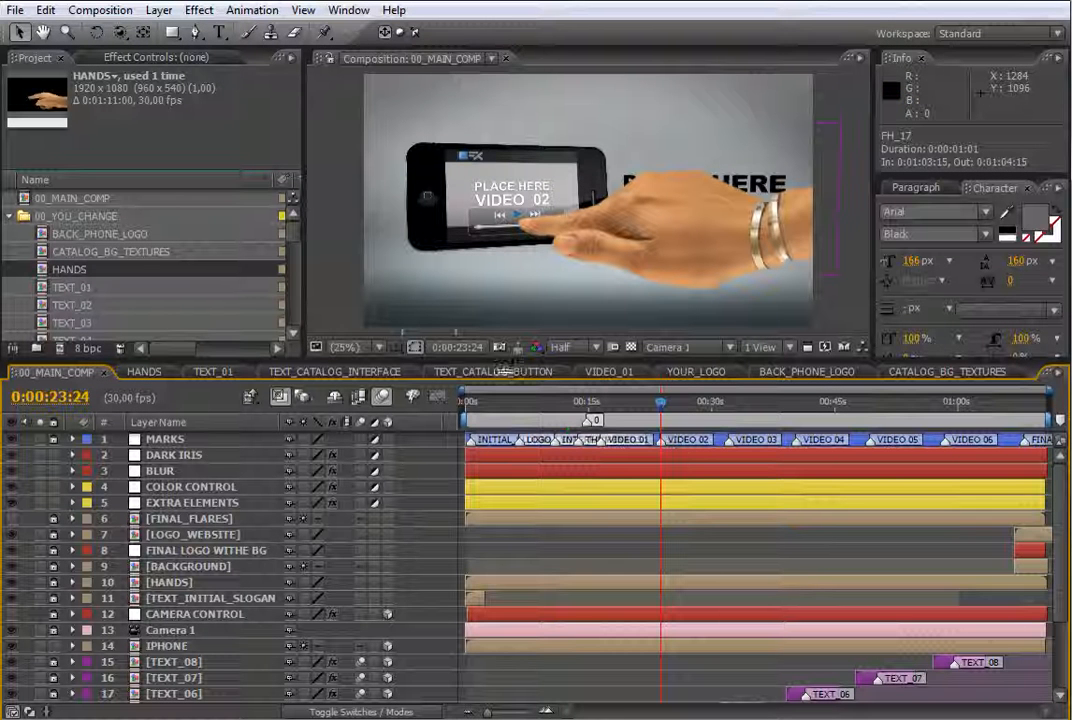
# - Enlarge the preview area and review the phone's front page and catalog screens in 00_MAIN_COMP at 0:00:10:27 and 0:00:13:23
pyautogui.scroll(-5, 287, 290)
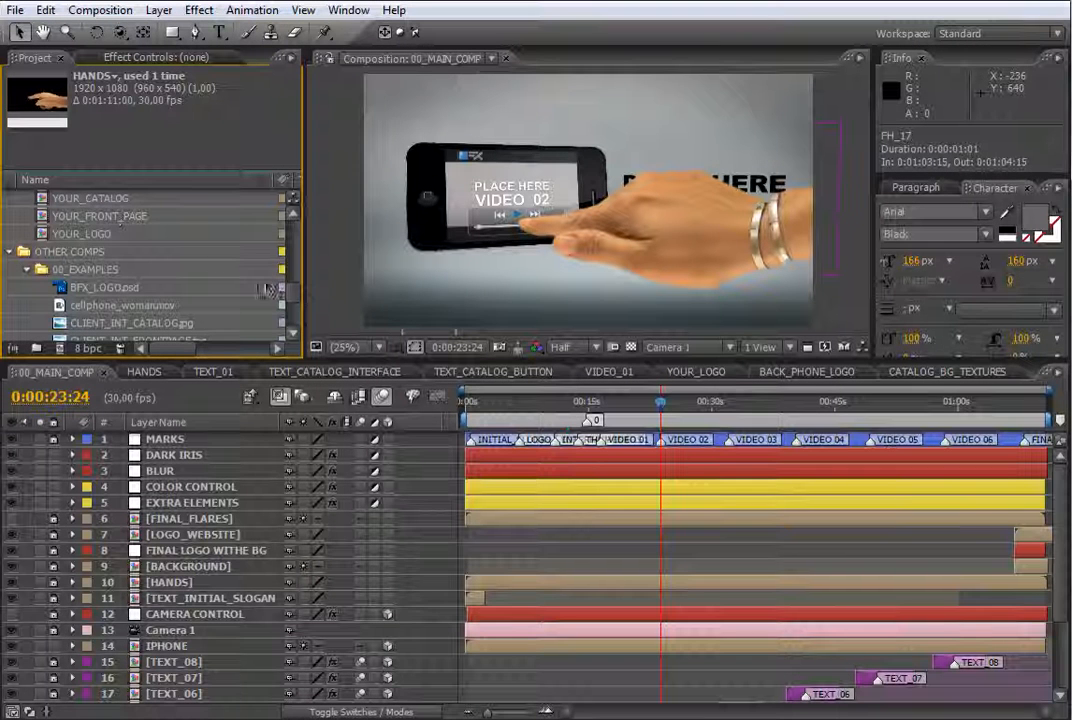
pyautogui.scroll(1, 289, 290)
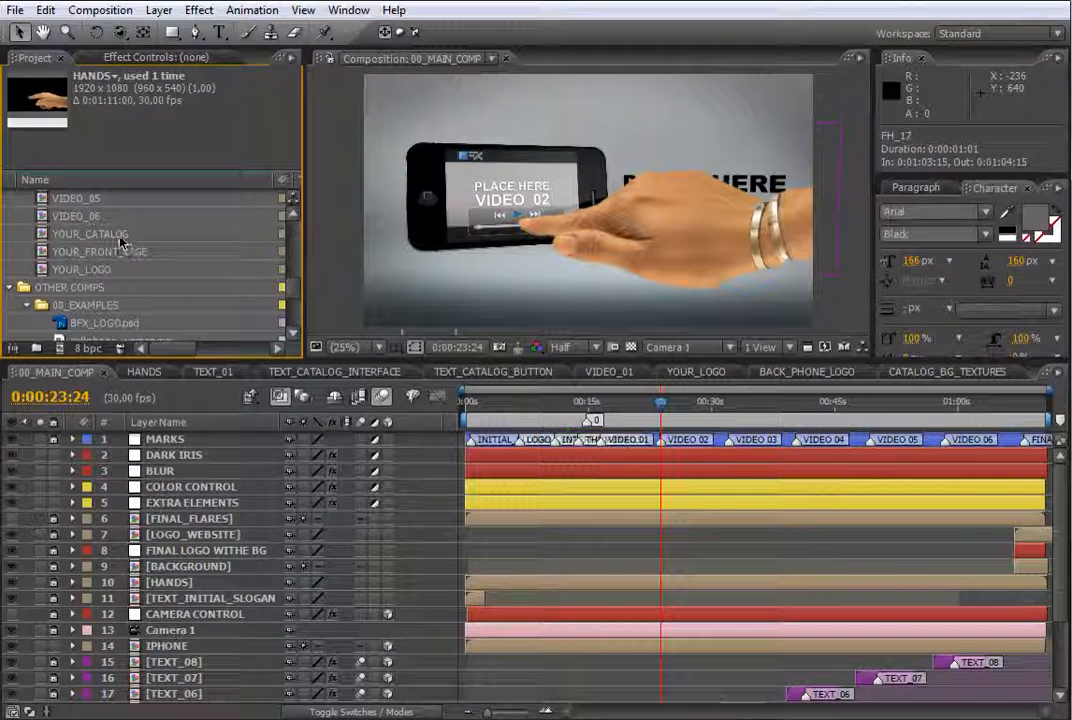
pyautogui.click(556, 410)
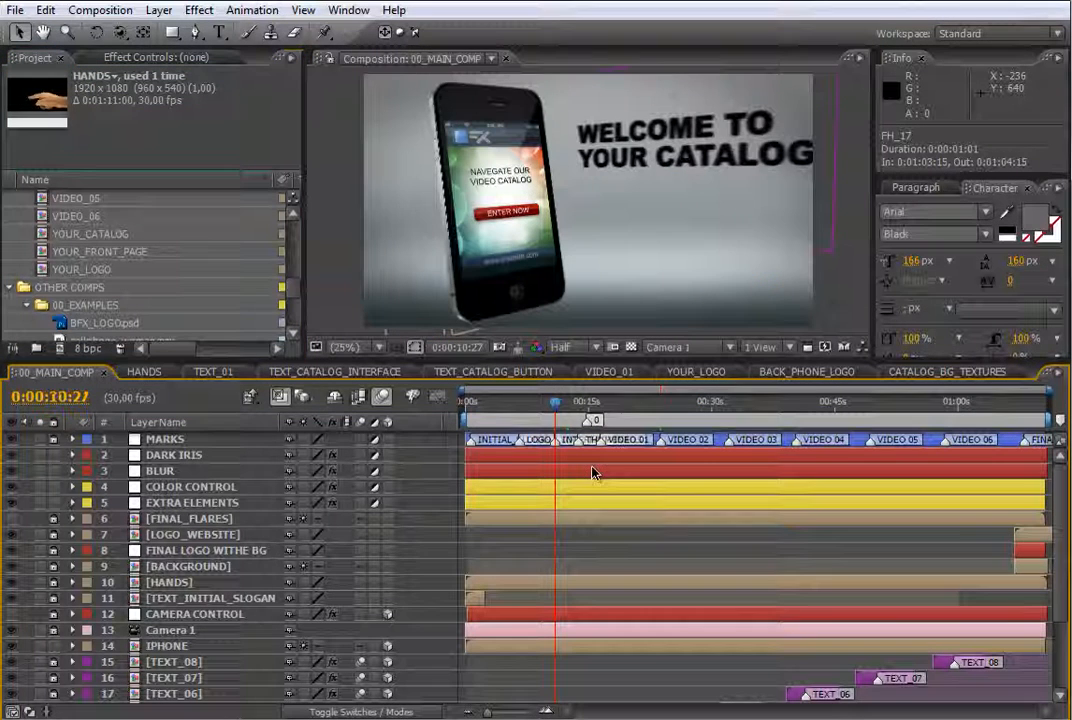
pyautogui.moveTo(637, 360); pyautogui.dragTo(585, 387)
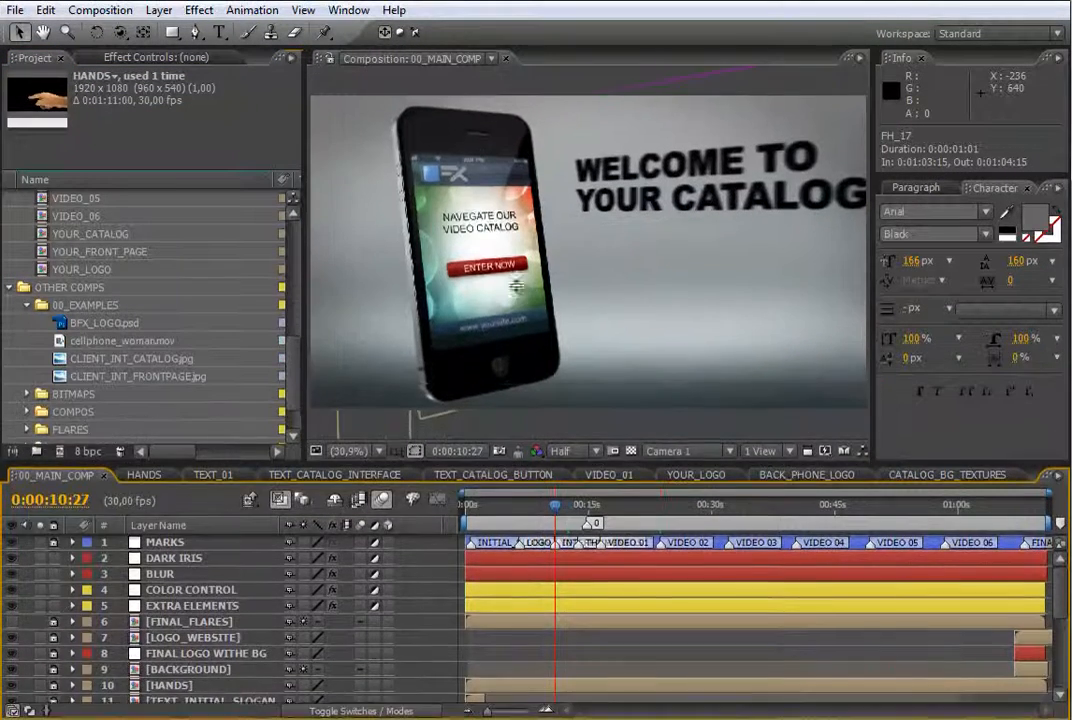
pyautogui.click(578, 508)
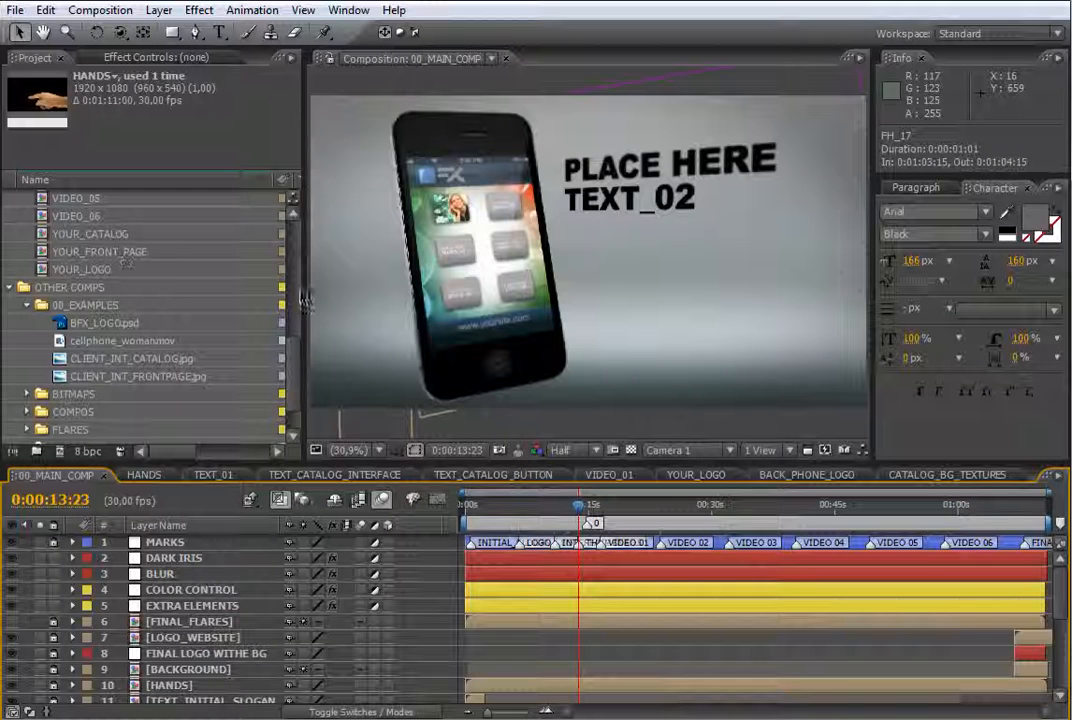
# - Open the YOUR_CATALOG and YOUR_FRONT_PAGE compositions and place CLIENT_INT_FRONTPAGE.jpg centred in YOUR_FRONT_PAGE
pyautogui.click(100, 251)
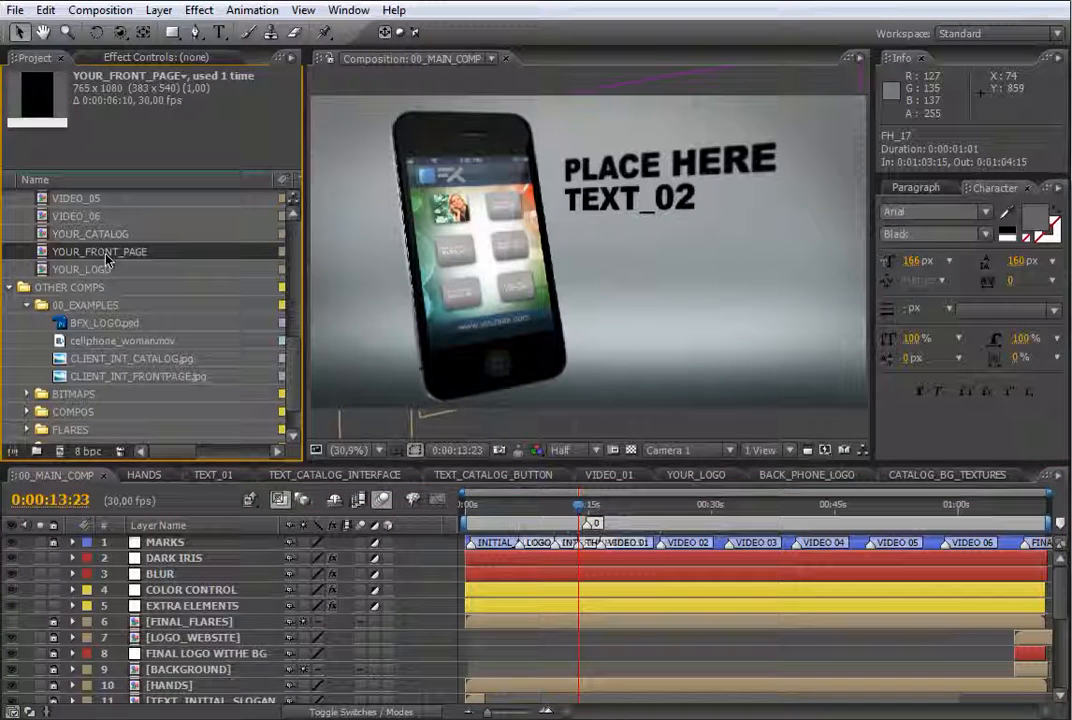
pyautogui.keyDown('shift'); pyautogui.click(103, 236); pyautogui.keyUp('shift')
pyautogui.doubleClick(103, 236)
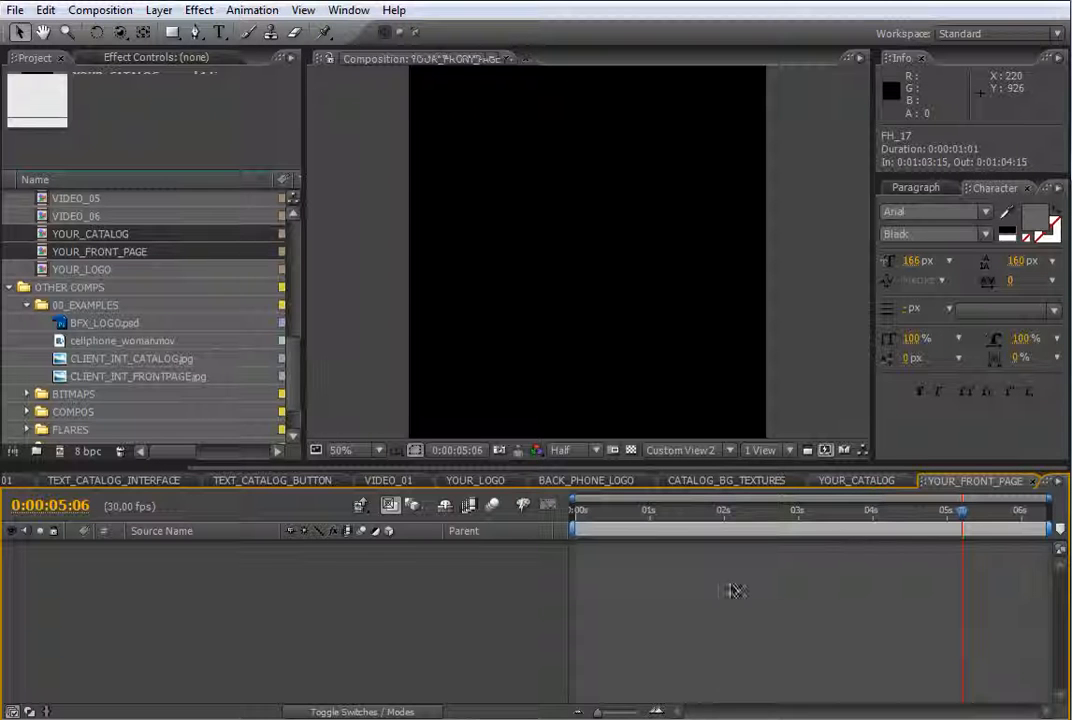
pyautogui.press(',')
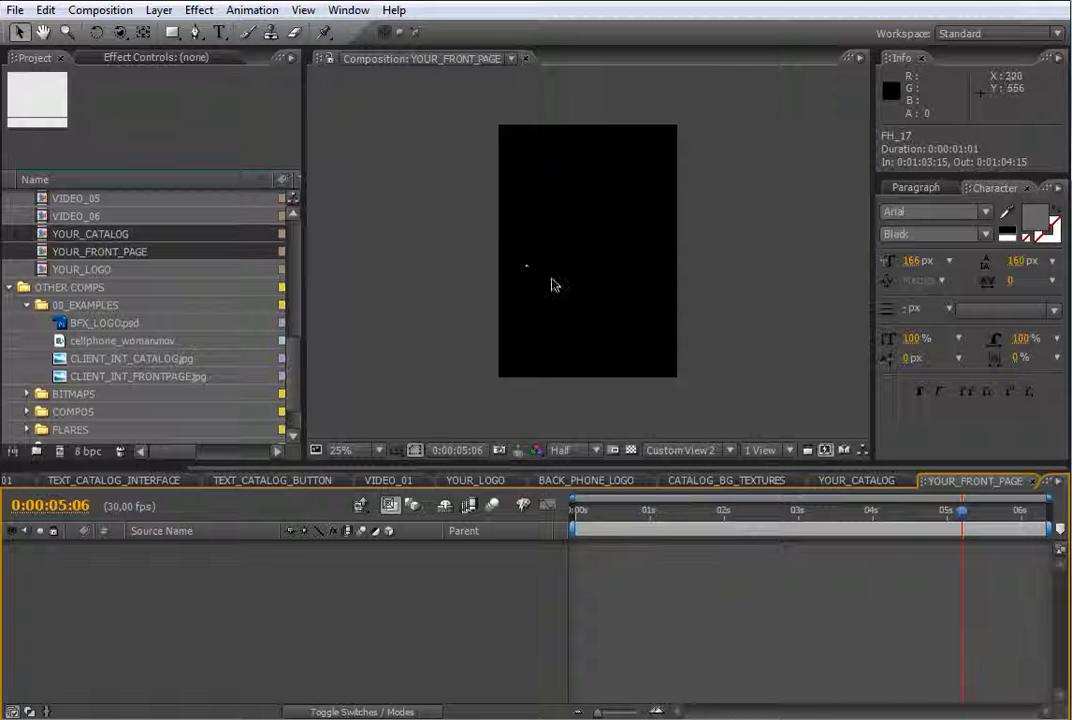
pyautogui.click(140, 377)
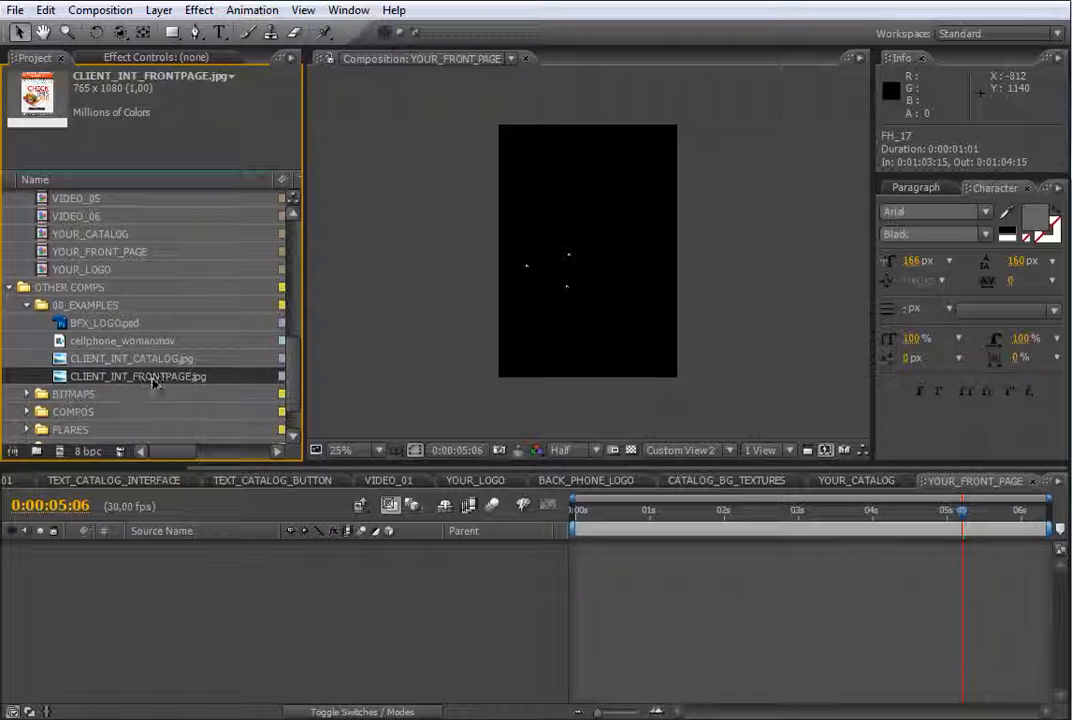
pyautogui.moveTo(141, 382); pyautogui.dragTo(591, 274)
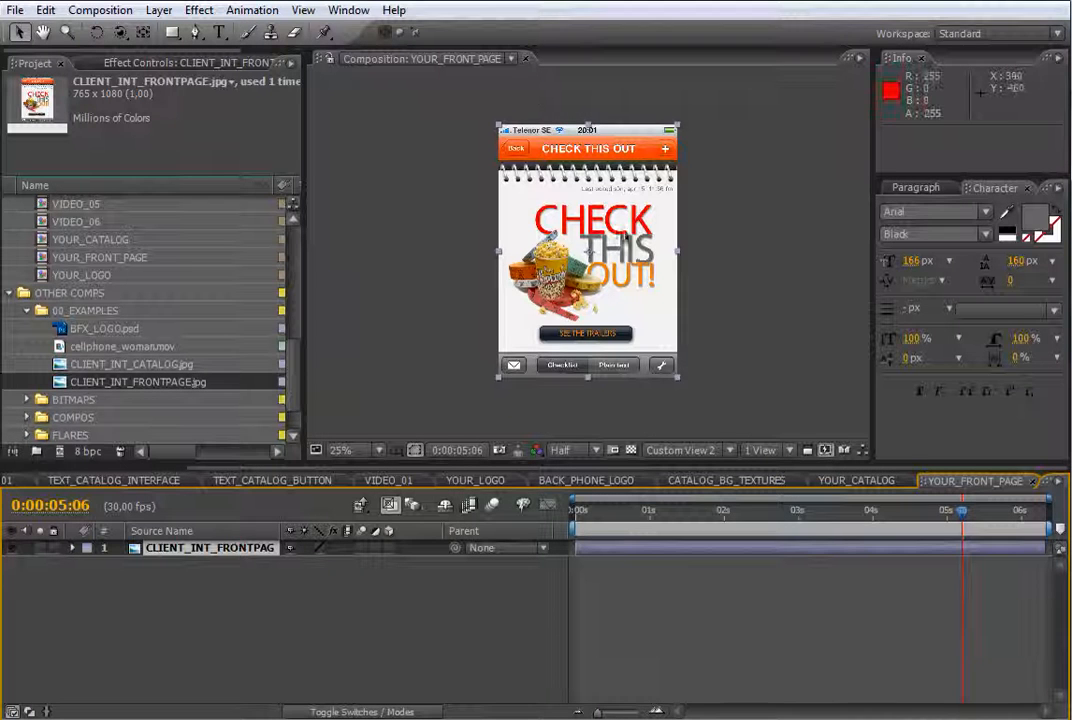
# - Check the new front page in 00_MAIN_COMP at 0:00:10:27, and set the current time to the catalog screen at 0:00:13:23
pyautogui.moveTo(358, 469); pyautogui.dragTo(150, 470)
pyautogui.click(98, 480)
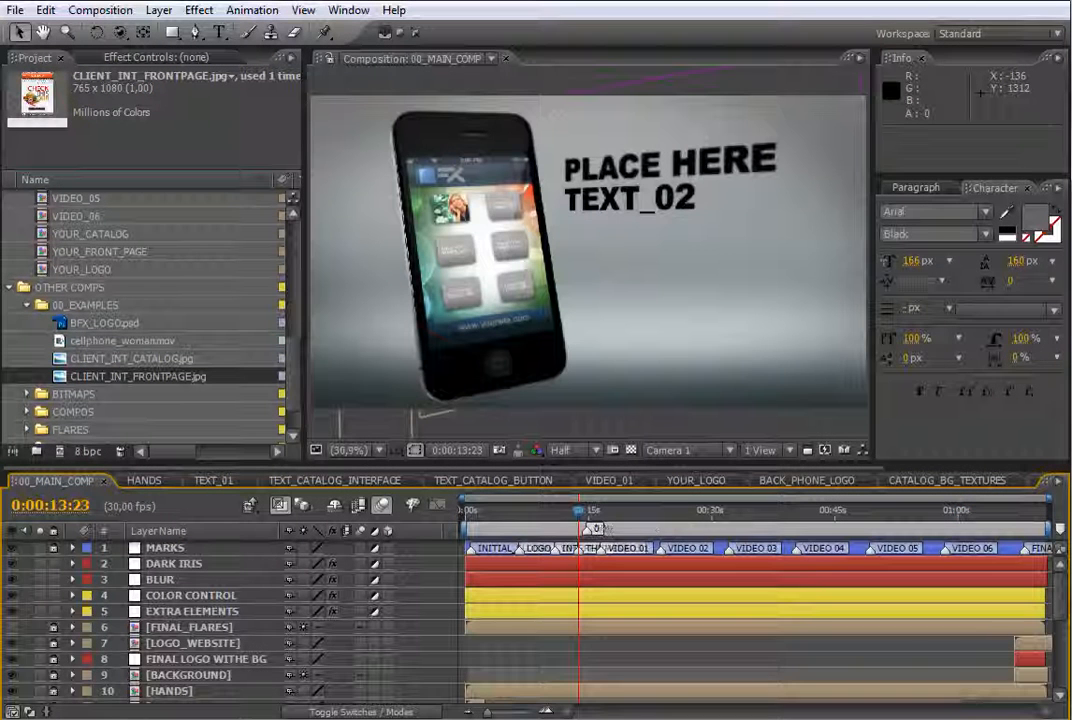
pyautogui.click(555, 520)
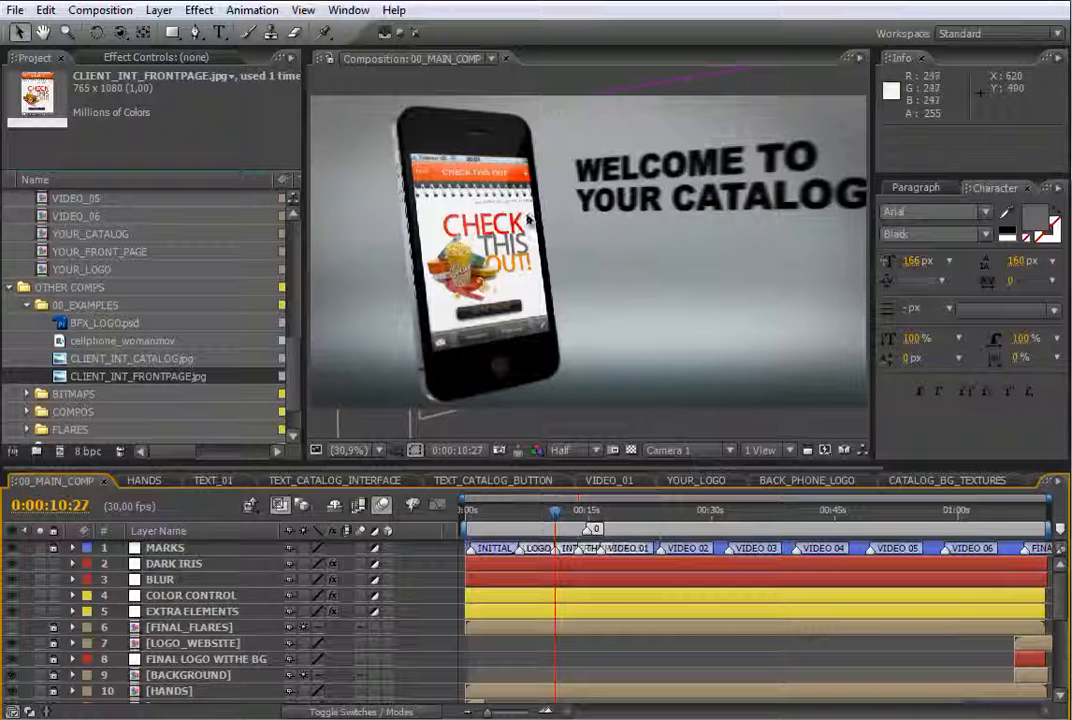
pyautogui.click(576, 516)
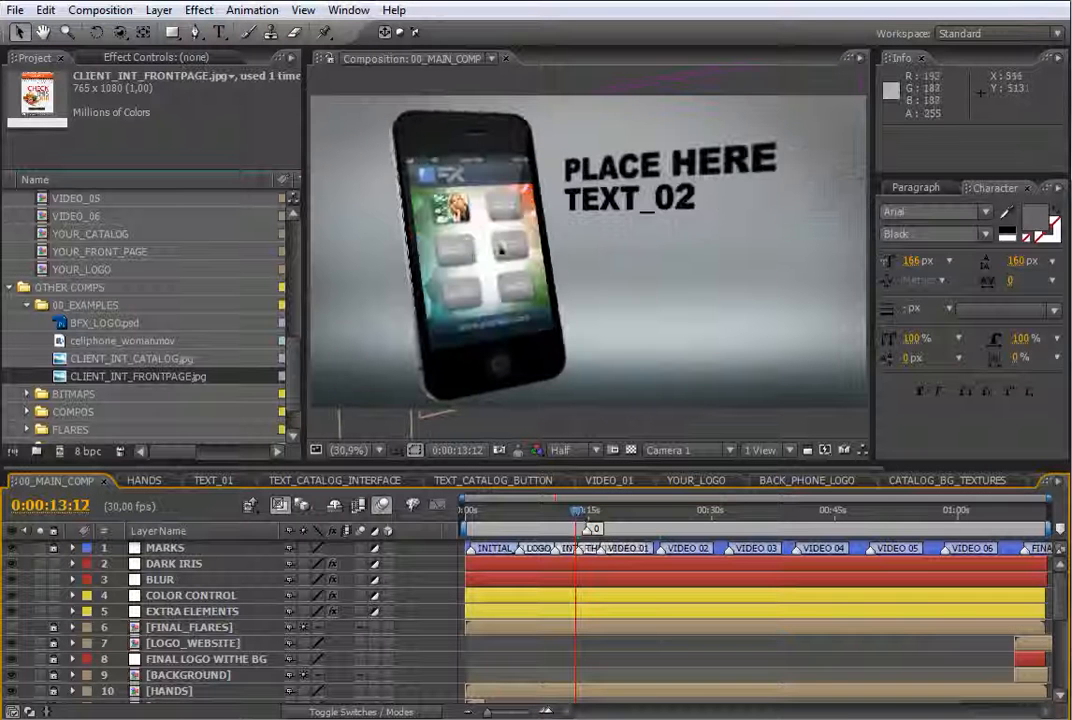
pyautogui.click(582, 515)
pyautogui.click(580, 514)
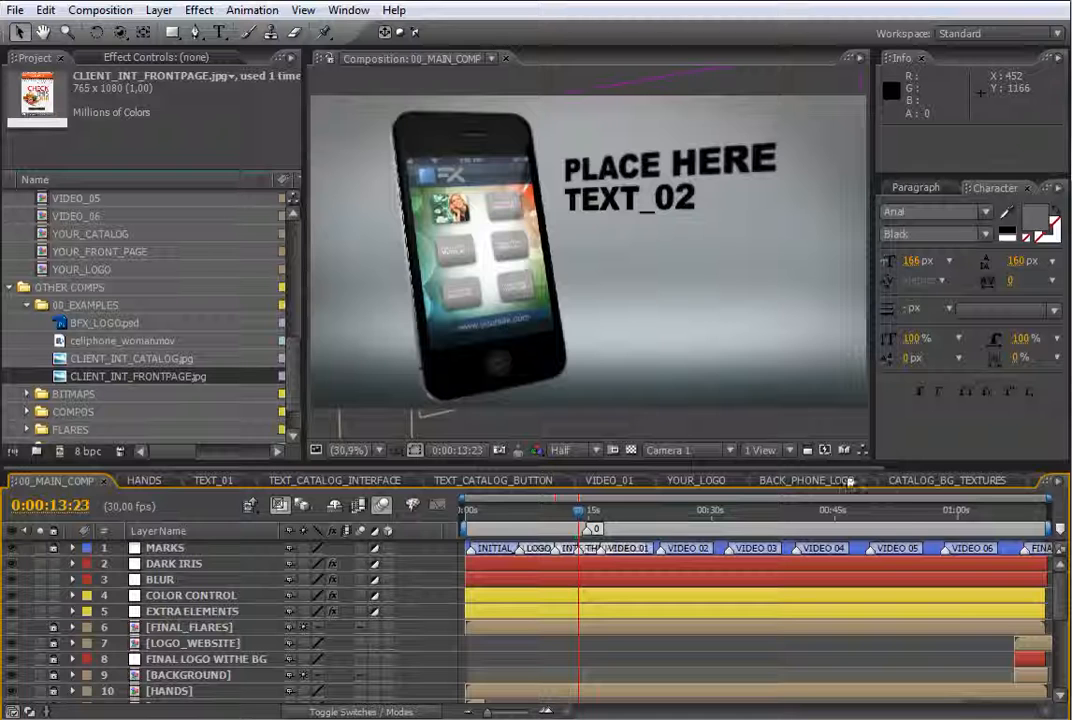
# - Place CLIENT_INT_CATALOG.jpg in the YOUR_CATALOG composition at position 382.5, 544.0 and check it in 00_MAIN_COMP
pyautogui.click(905, 482)
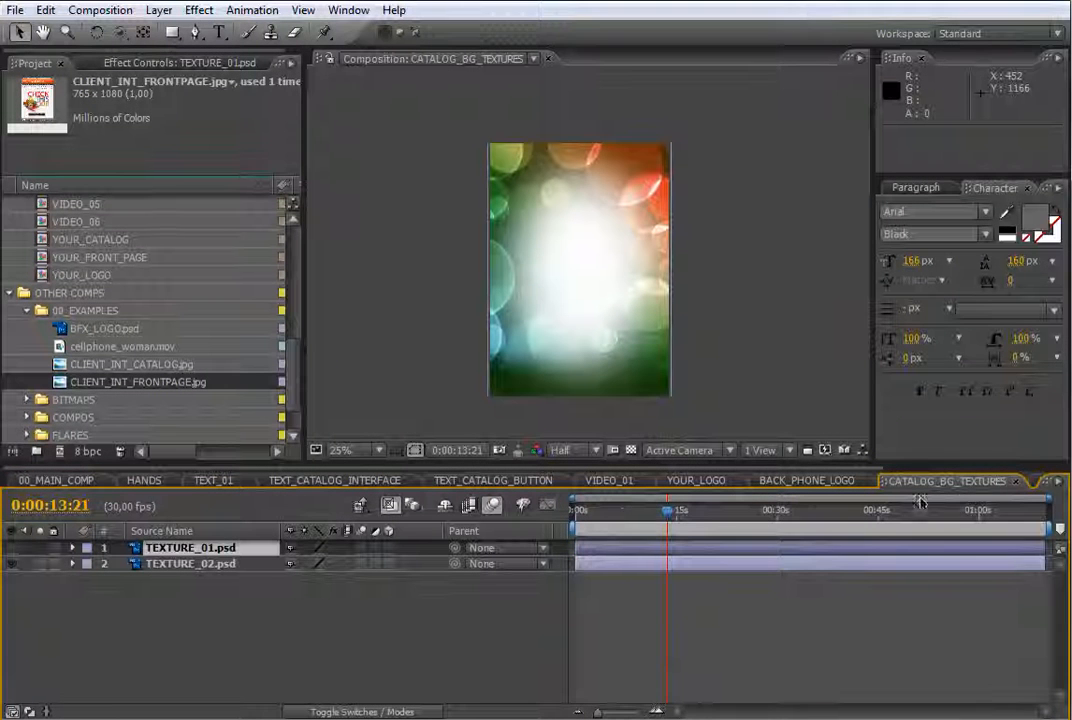
pyautogui.hscroll(3, 910, 480)
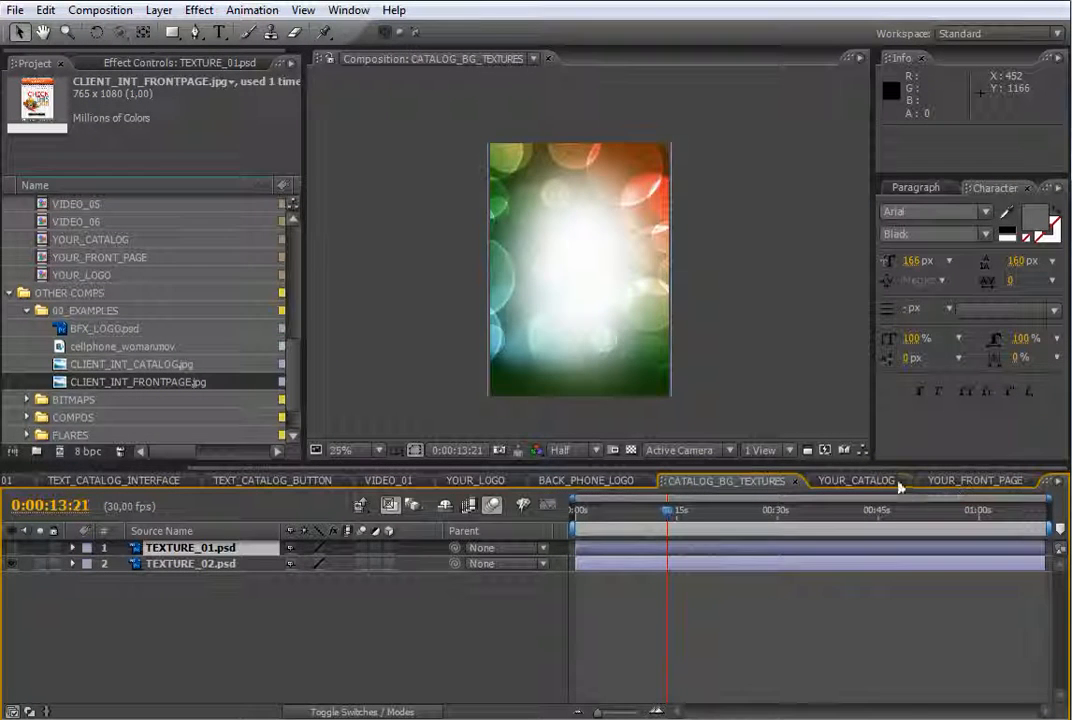
pyautogui.click(858, 481)
pyautogui.moveTo(125, 358); pyautogui.dragTo(595, 290)
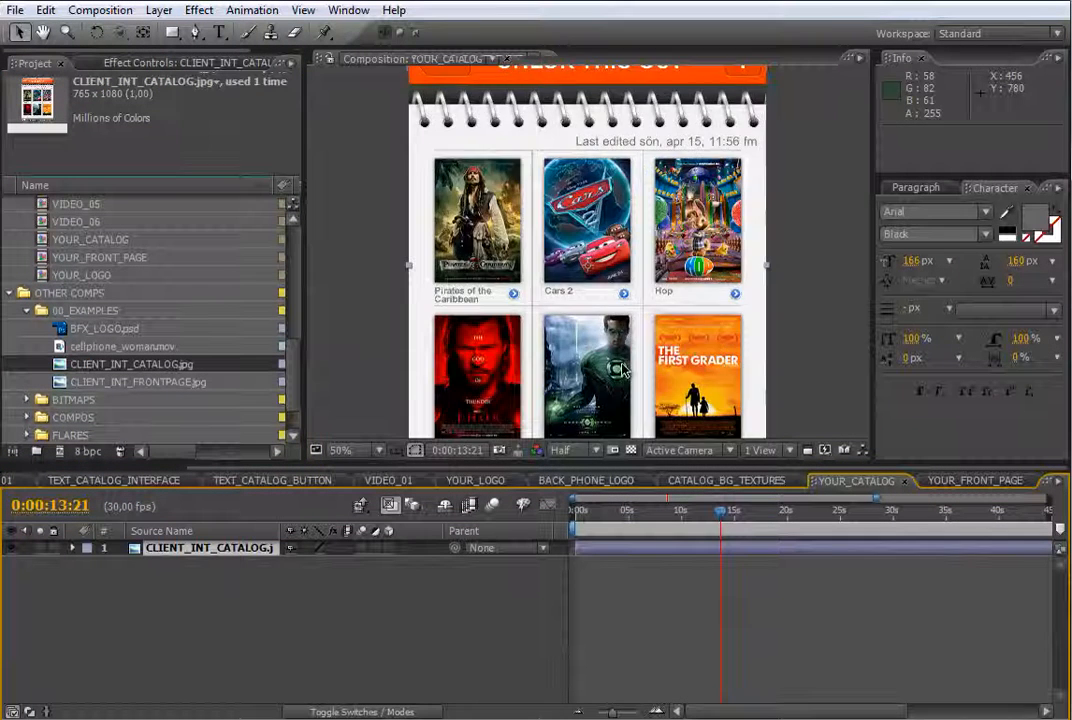
pyautogui.press(',')
pyautogui.press(',')
pyautogui.moveTo(624, 362); pyautogui.dragTo(624, 356)
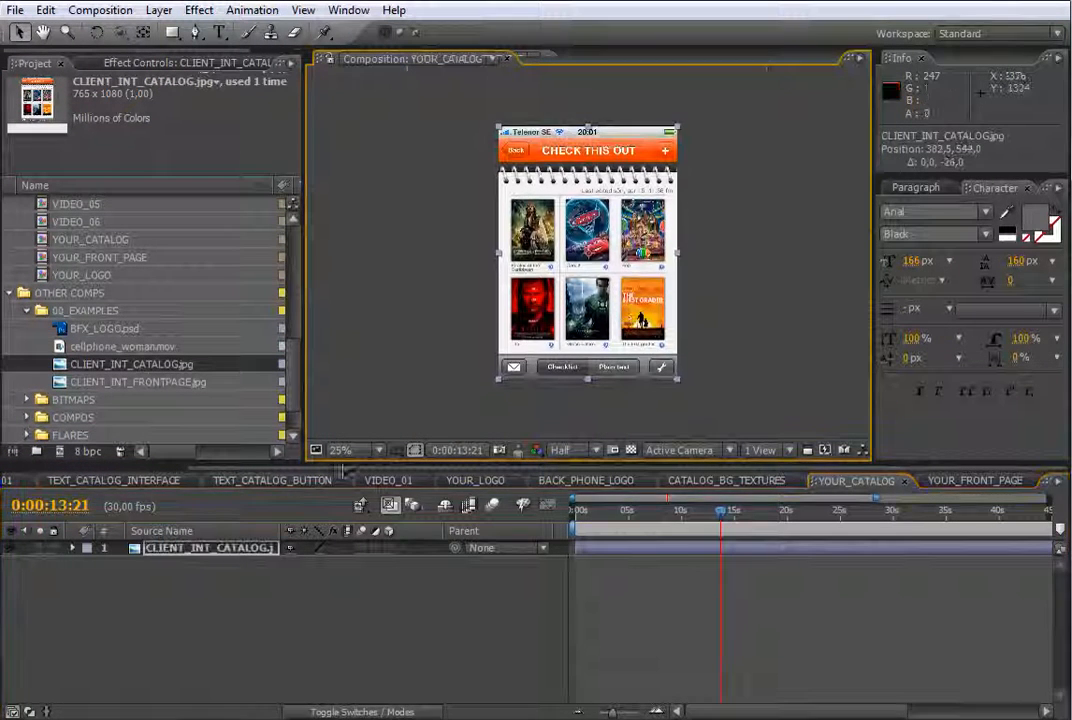
pyautogui.moveTo(231, 468); pyautogui.dragTo(38, 472)
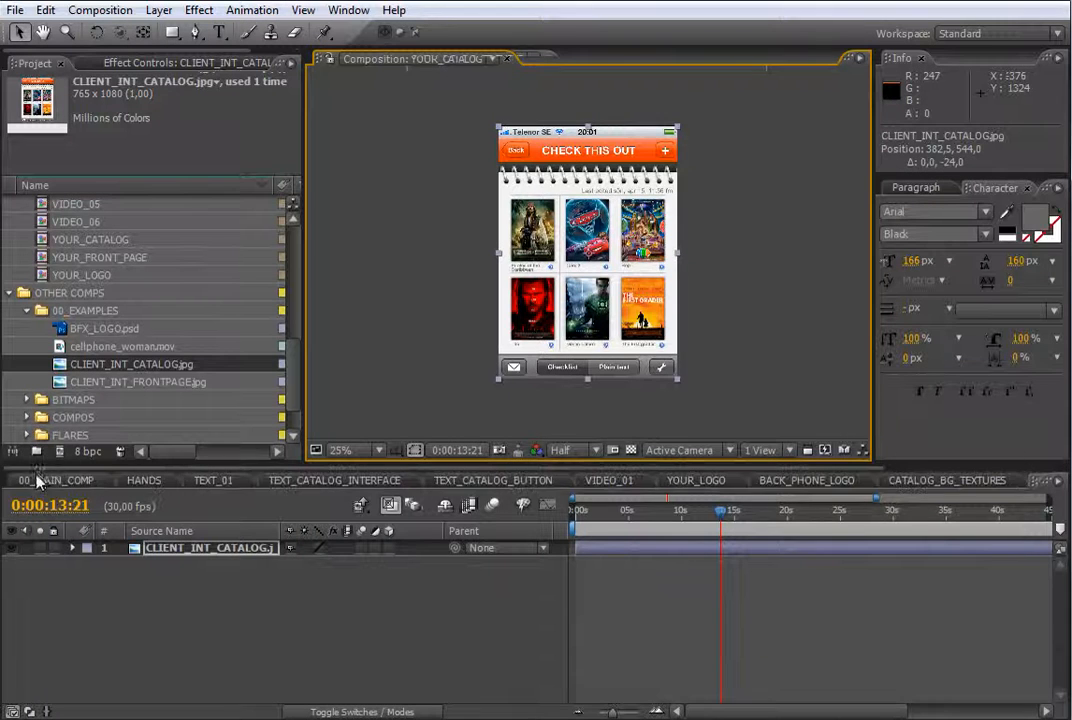
pyautogui.click(40, 480)
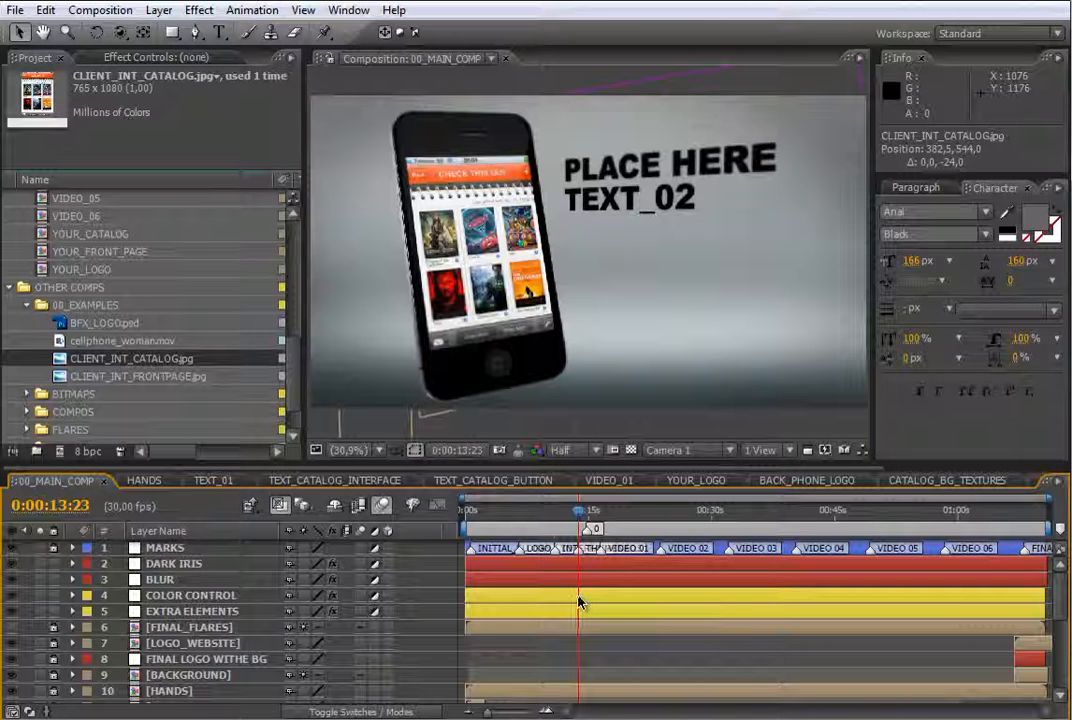
# - Reveal the effects of the COLOR CONTROL layer, enlarge the layer list, and expand all of its color controls
pyautogui.click(222, 596)
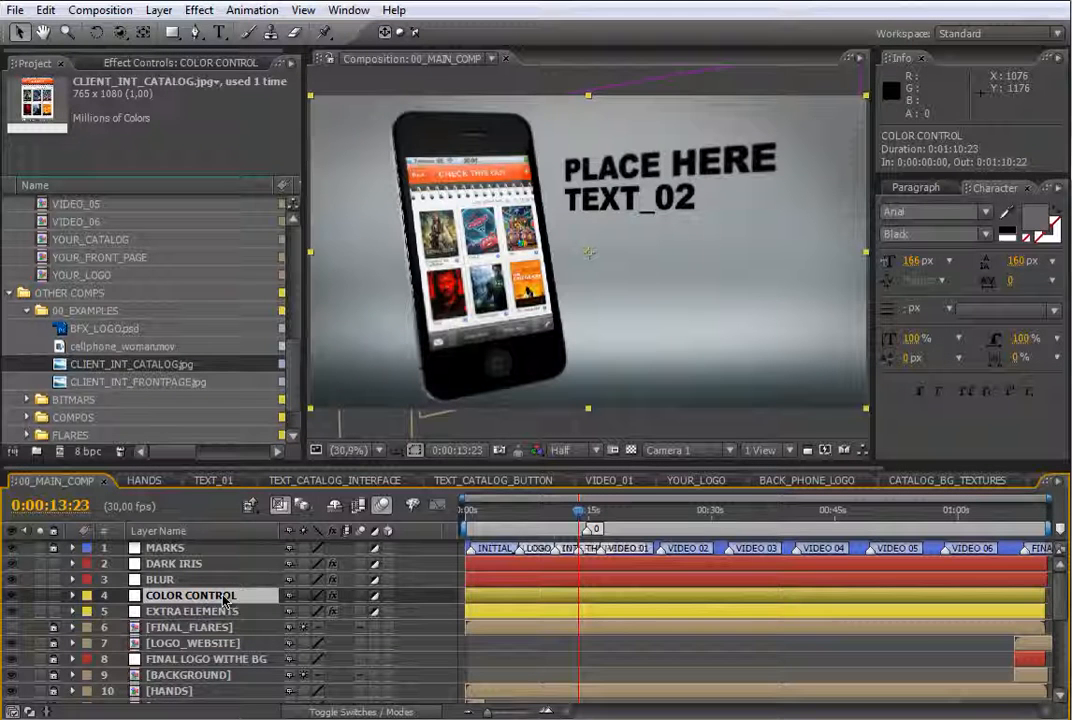
pyautogui.press('e')
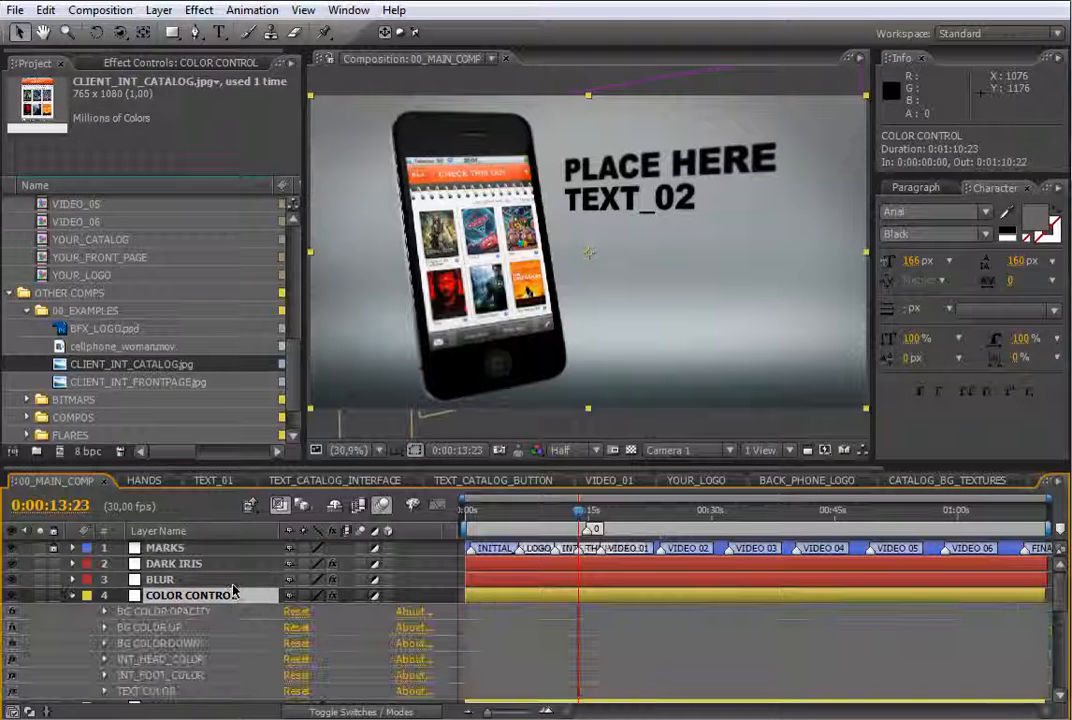
pyautogui.moveTo(352, 465); pyautogui.dragTo(352, 399)
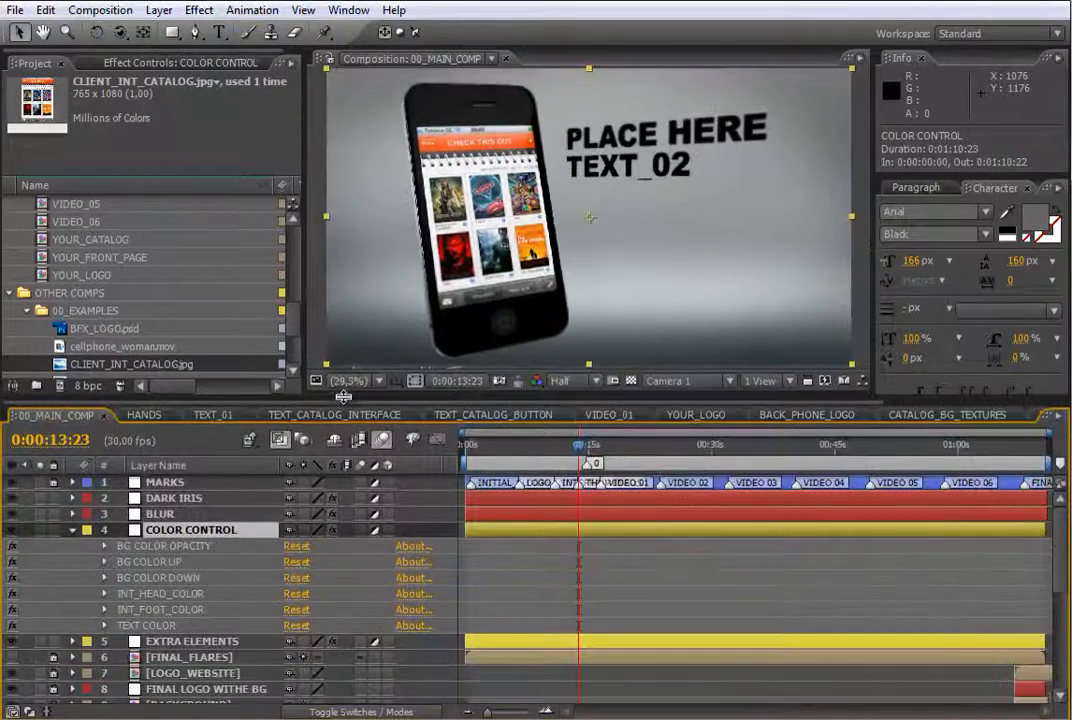
pyautogui.keyDown('shift'); pyautogui.click(137, 623); pyautogui.keyUp('shift')
pyautogui.click(104, 546)
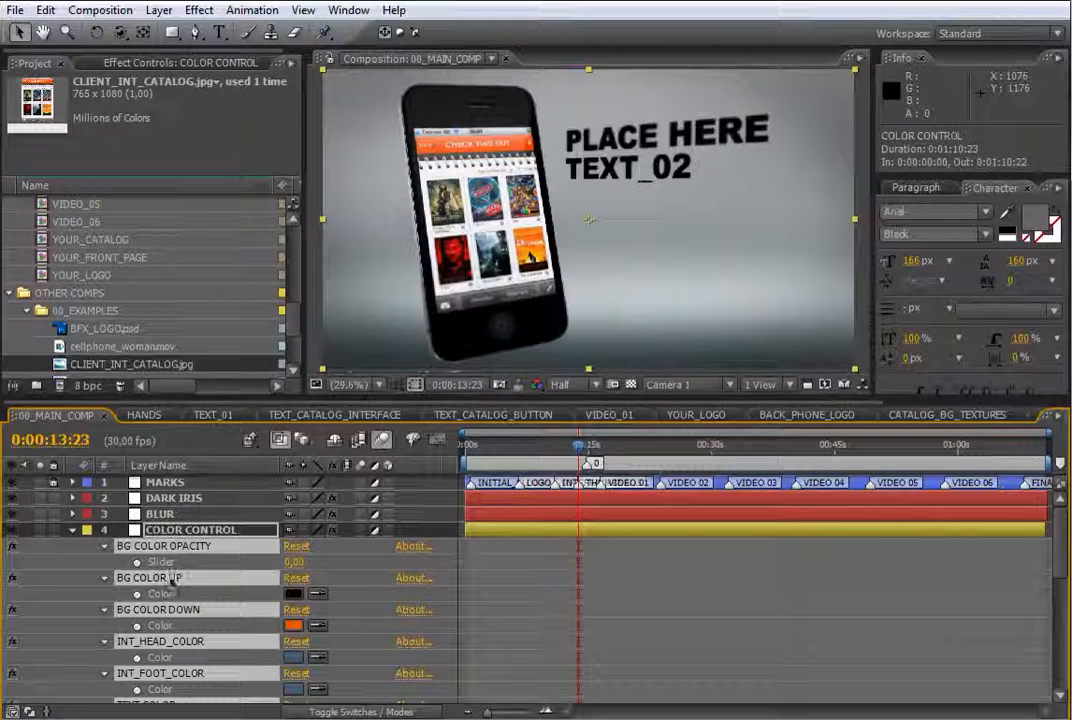
pyautogui.click(524, 617)
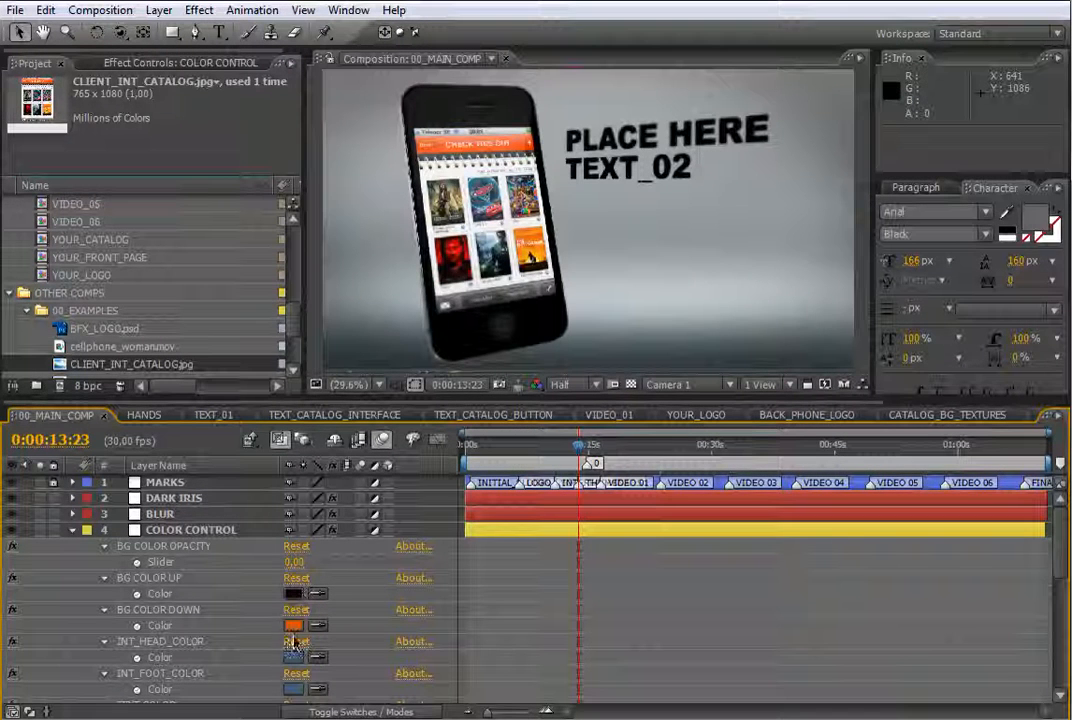
# - Set the BG COLOR OPACITY slider of the COLOR CONTROL layer to 100
pyautogui.click(292, 562)
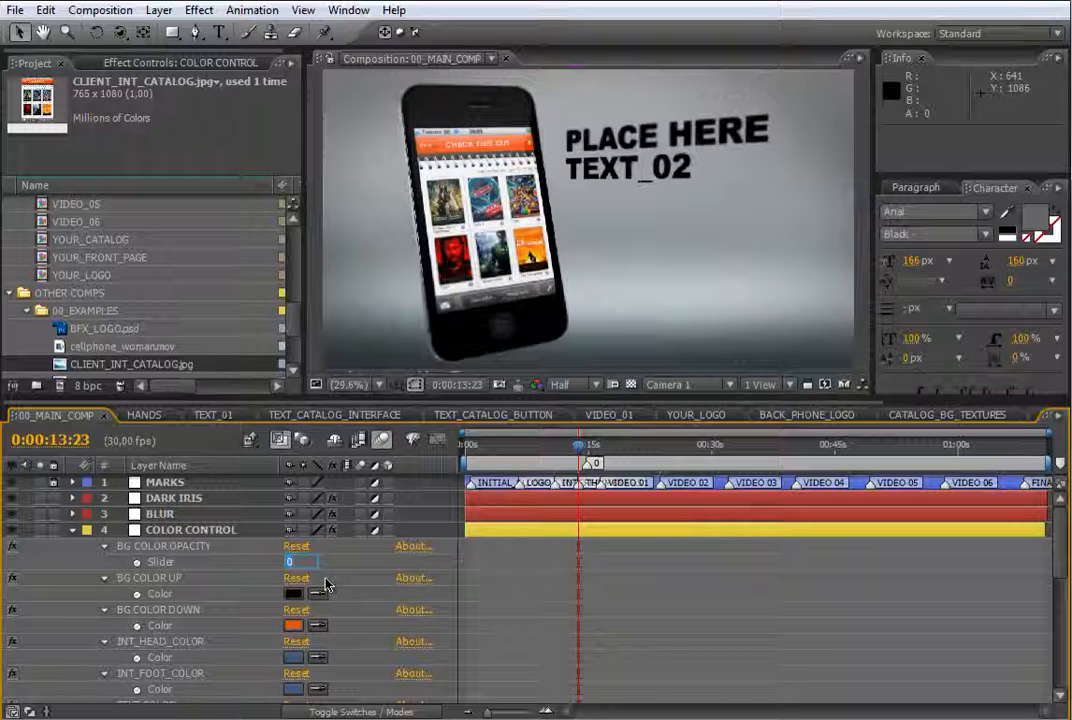
pyautogui.write('100')
pyautogui.press('Return')
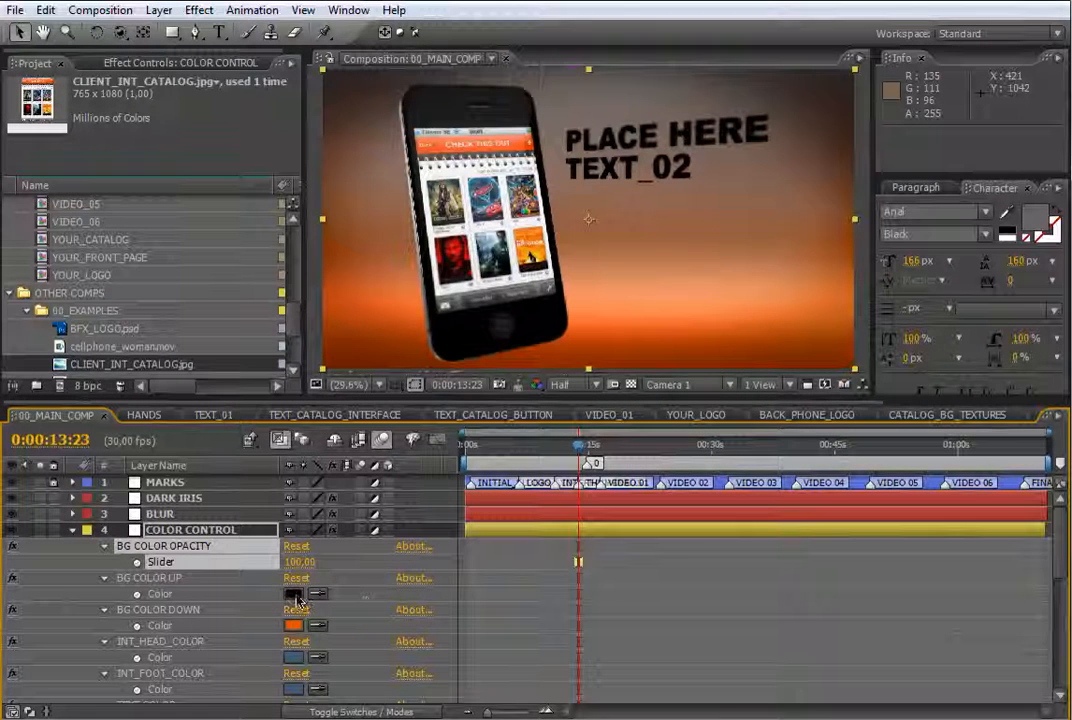
# - Change the BG COLOR UP color of the COLOR CONTROL layer to a bright blue
pyautogui.click(297, 597)
pyautogui.click(556, 350)
pyautogui.click(535, 294)
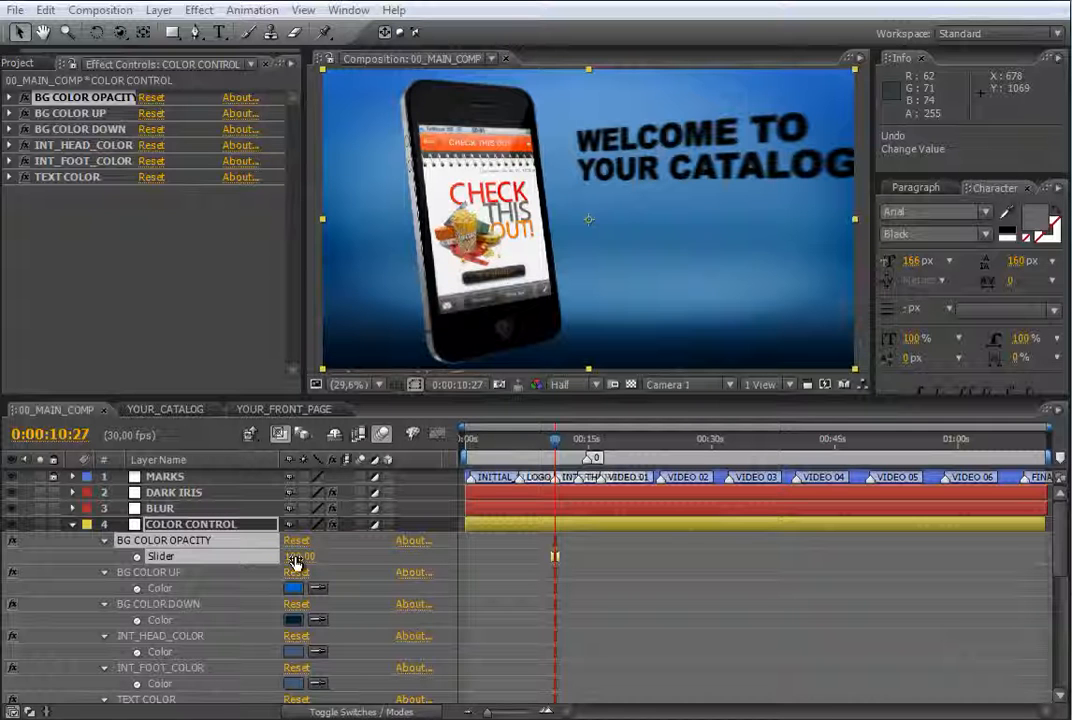
# - Lower the BG COLOR OPACITY slider of the COLOR CONTROL layer to 71
pyautogui.moveTo(268, 557); pyautogui.dragTo(243, 551)
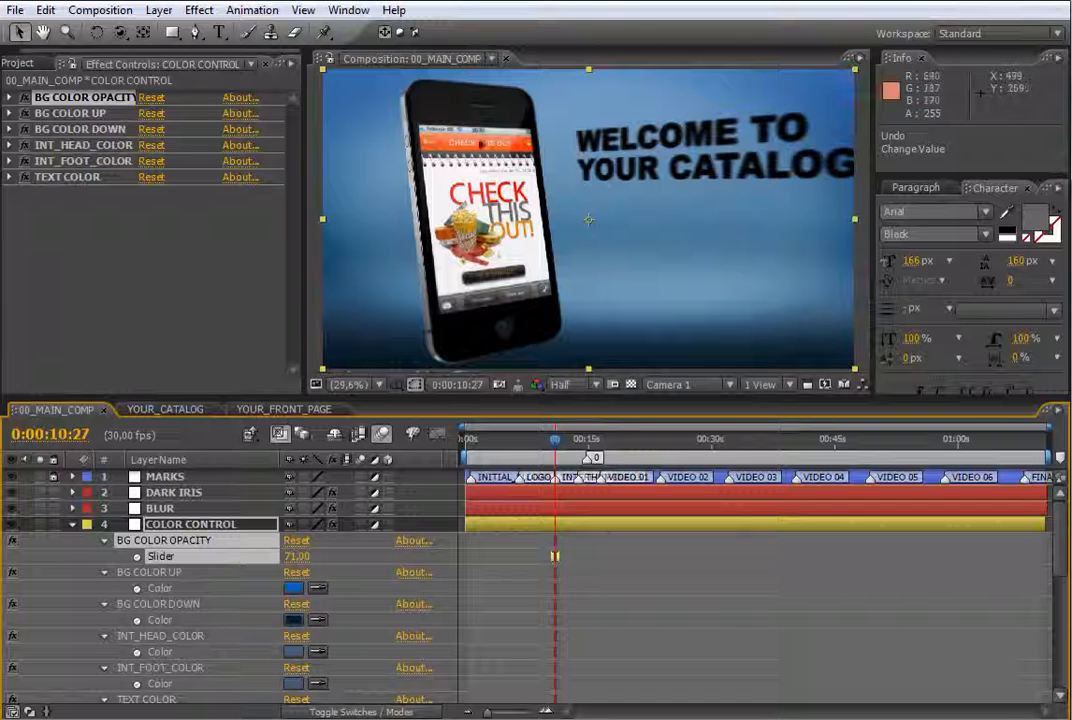
# - Hide the client image layers in the YOUR_FRONT_PAGE and YOUR_CATALOG compositions, then return to 00_MAIN_COMP
pyautogui.click(322, 411)
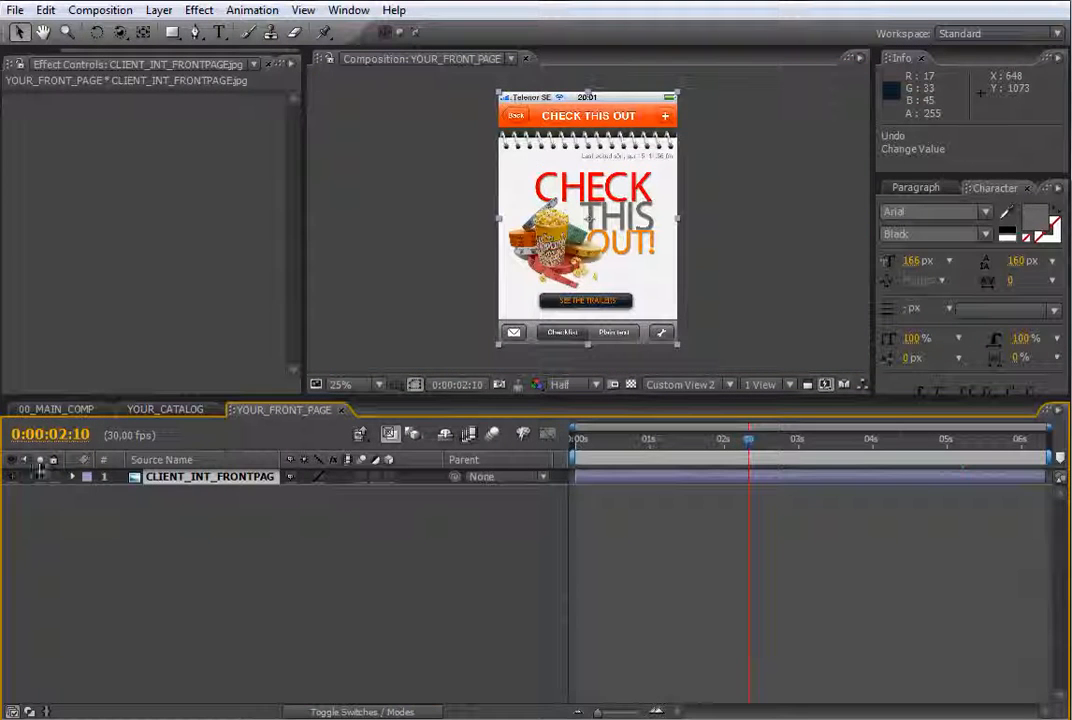
pyautogui.click(12, 477)
pyautogui.click(165, 410)
pyautogui.click(12, 477)
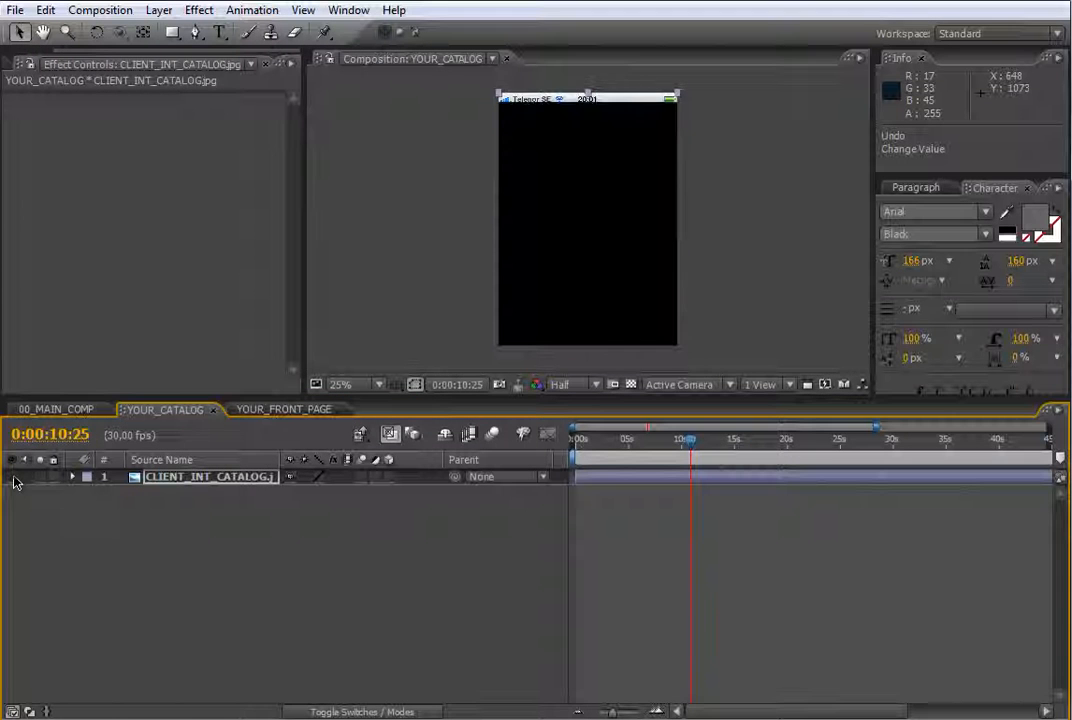
pyautogui.click(85, 410)
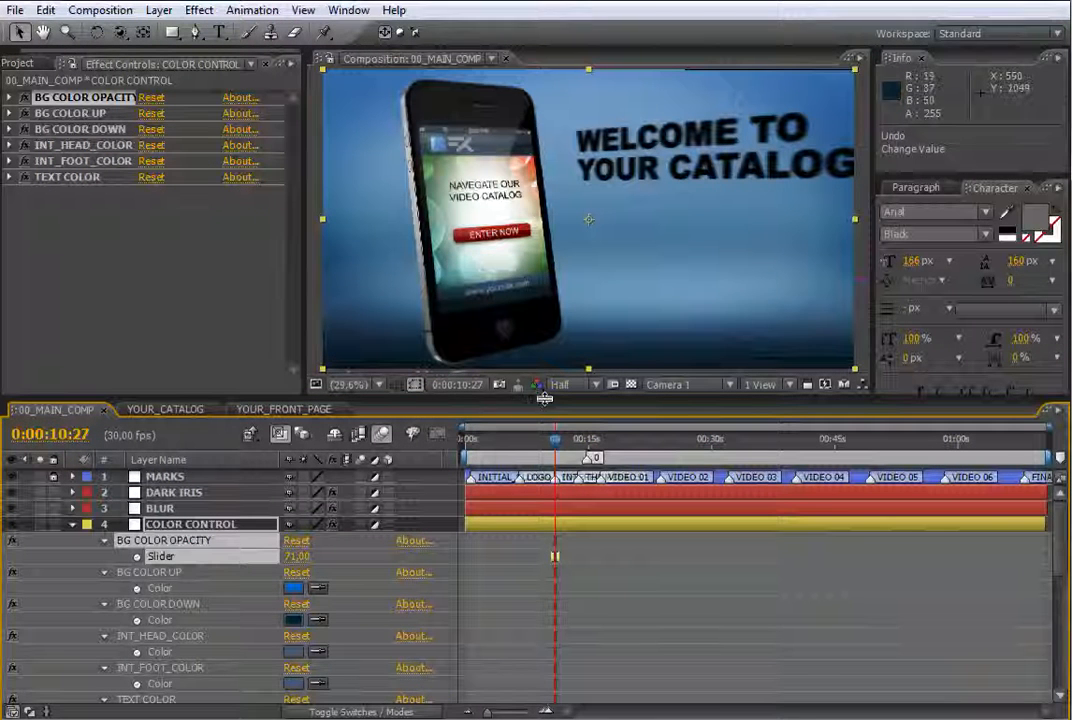
# - Enlarge the layer list and set the BG COLOR OPACITY slider of the COLOR CONTROL layer to 0
pyautogui.moveTo(544, 397); pyautogui.dragTo(544, 359)
pyautogui.click(299, 517)
pyautogui.write('0')
pyautogui.press('Return')
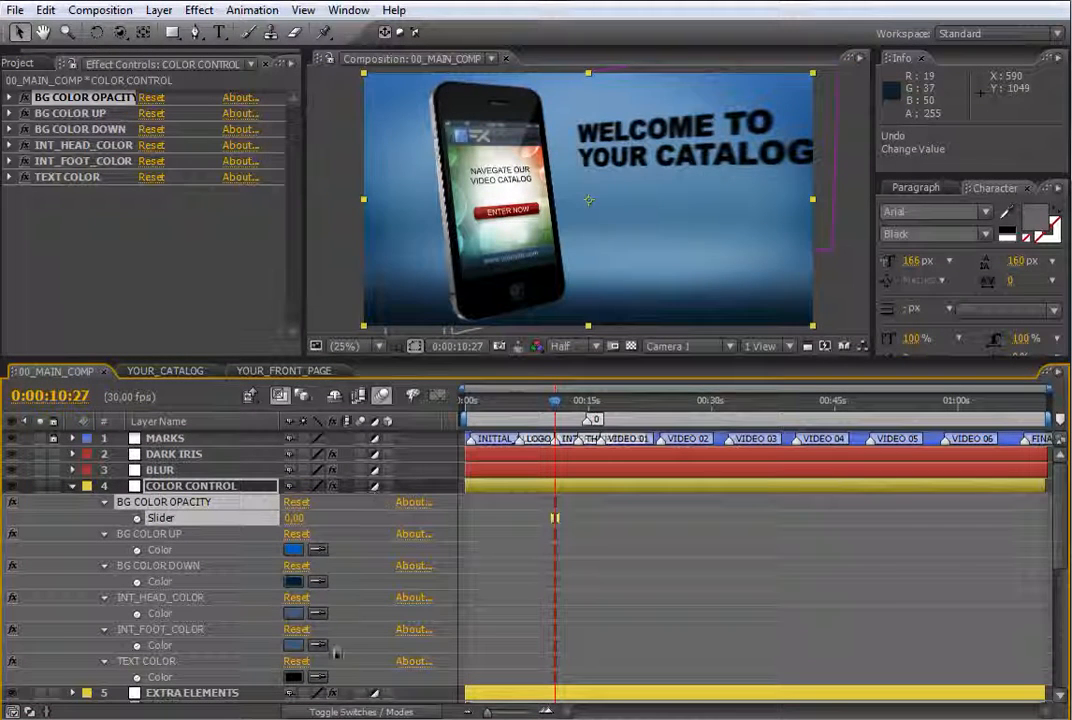
# - Show the catalog screen at 0:00:13:23 and change the INT_HEAD_COLOR of the COLOR CONTROL layer to a bright orange
pyautogui.click(579, 402)
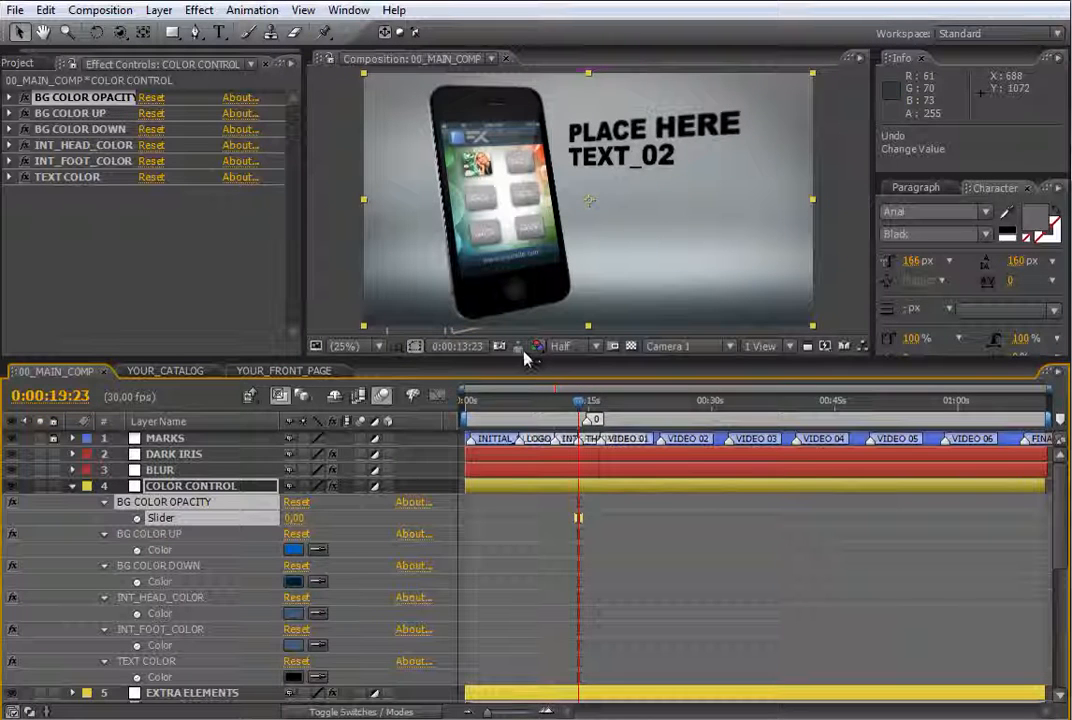
pyautogui.moveTo(517, 356); pyautogui.dragTo(517, 417)
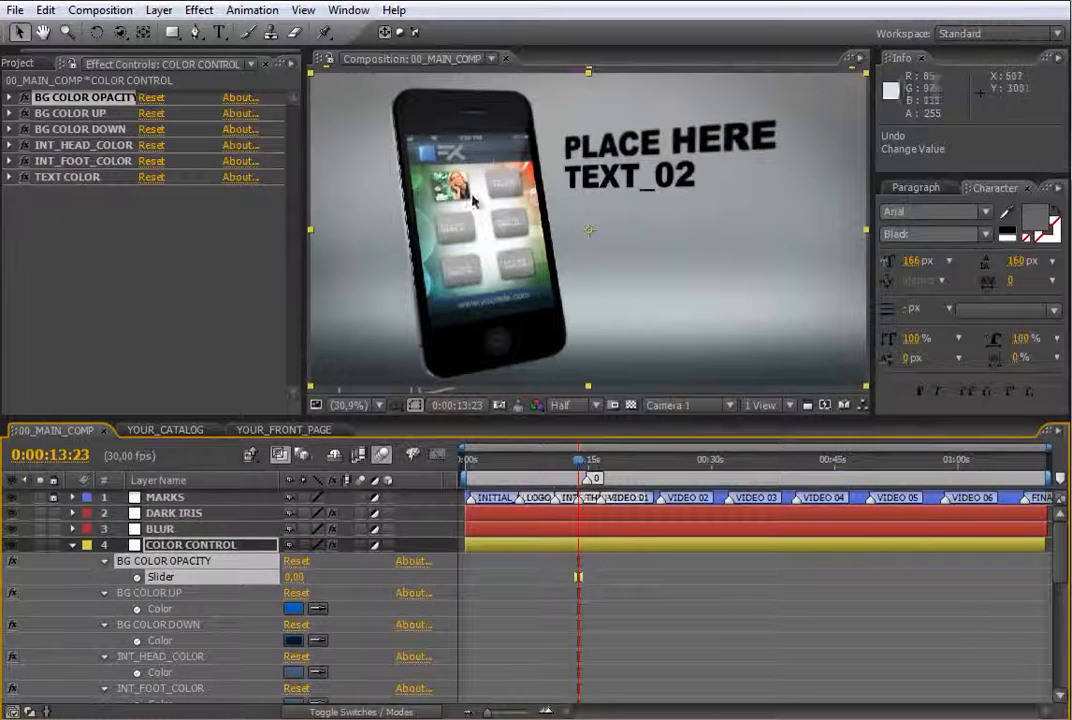
pyautogui.scroll(-2, 885, 490)
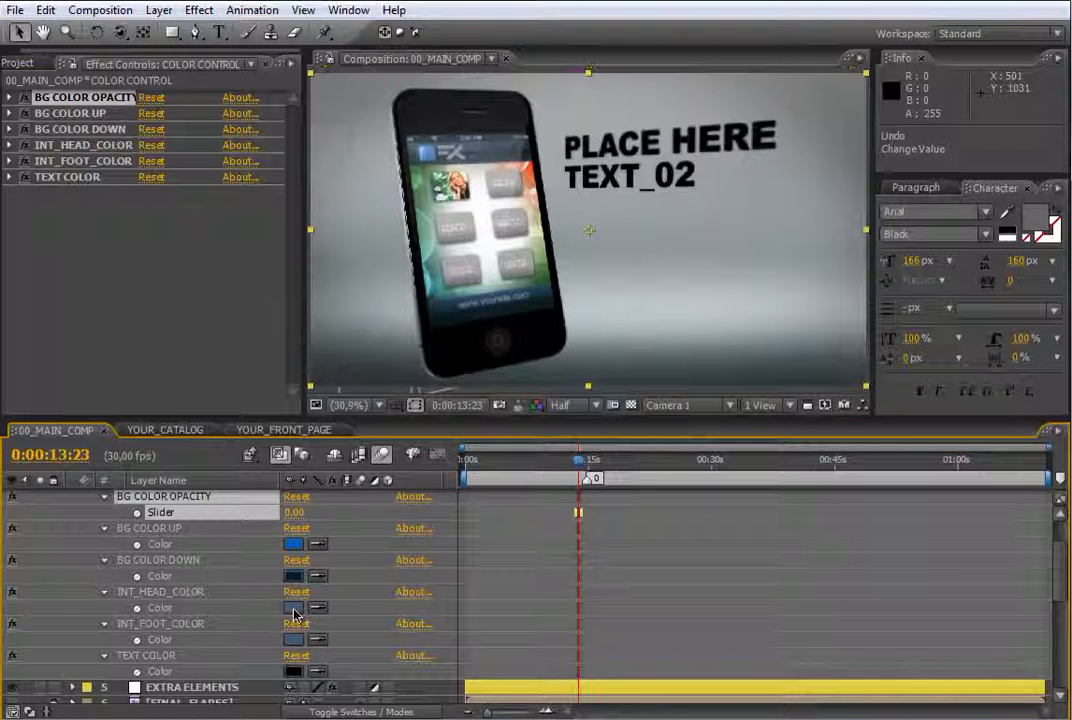
pyautogui.click(294, 611)
pyautogui.moveTo(566, 364); pyautogui.dragTo(562, 483)
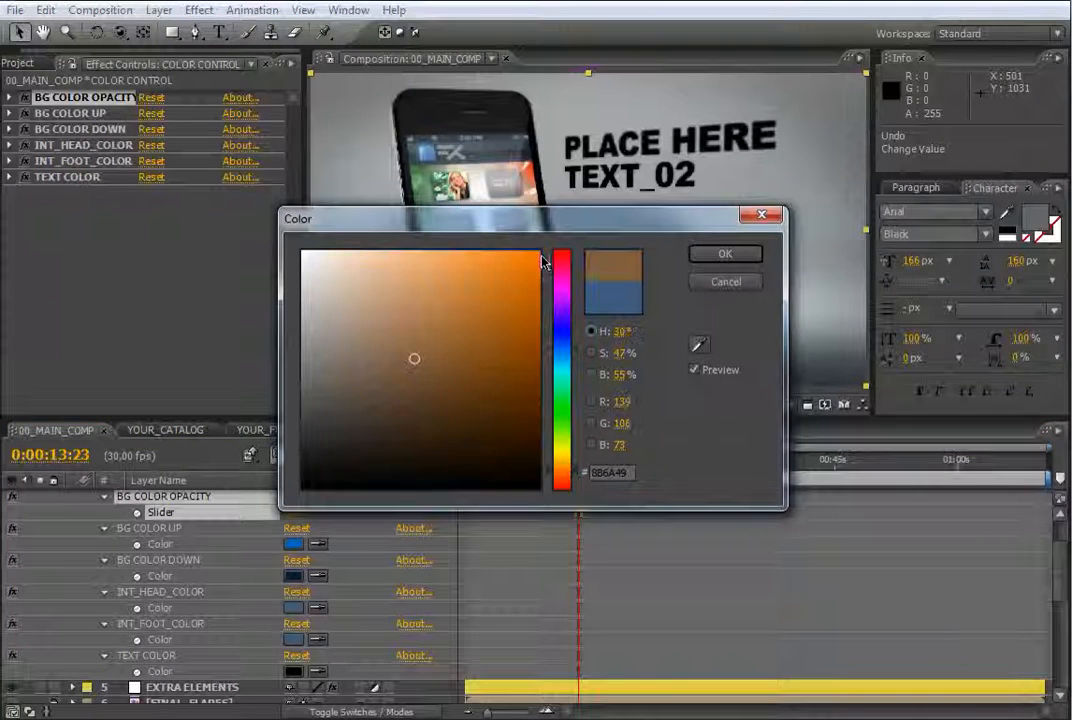
pyautogui.click(532, 258)
pyautogui.click(724, 256)
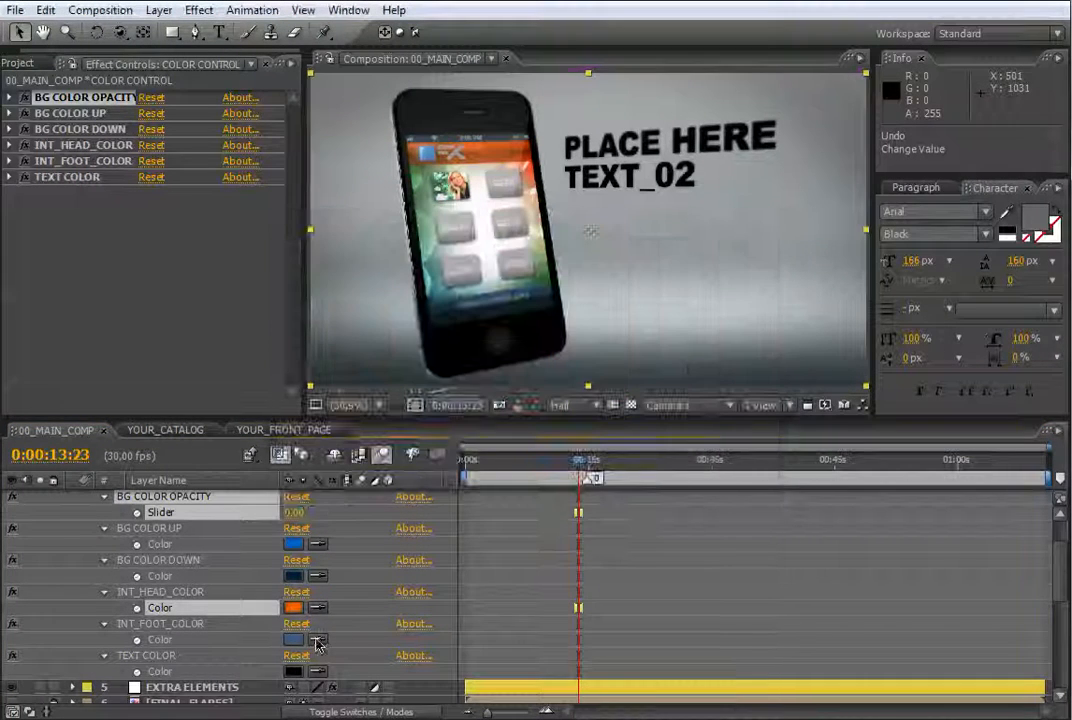
# - Change the INT_FOOT_COLOR of the COLOR CONTROL layer to the dark red 440301
pyautogui.click(295, 641)
pyautogui.moveTo(562, 364); pyautogui.dragTo(562, 488)
pyautogui.click(536, 426)
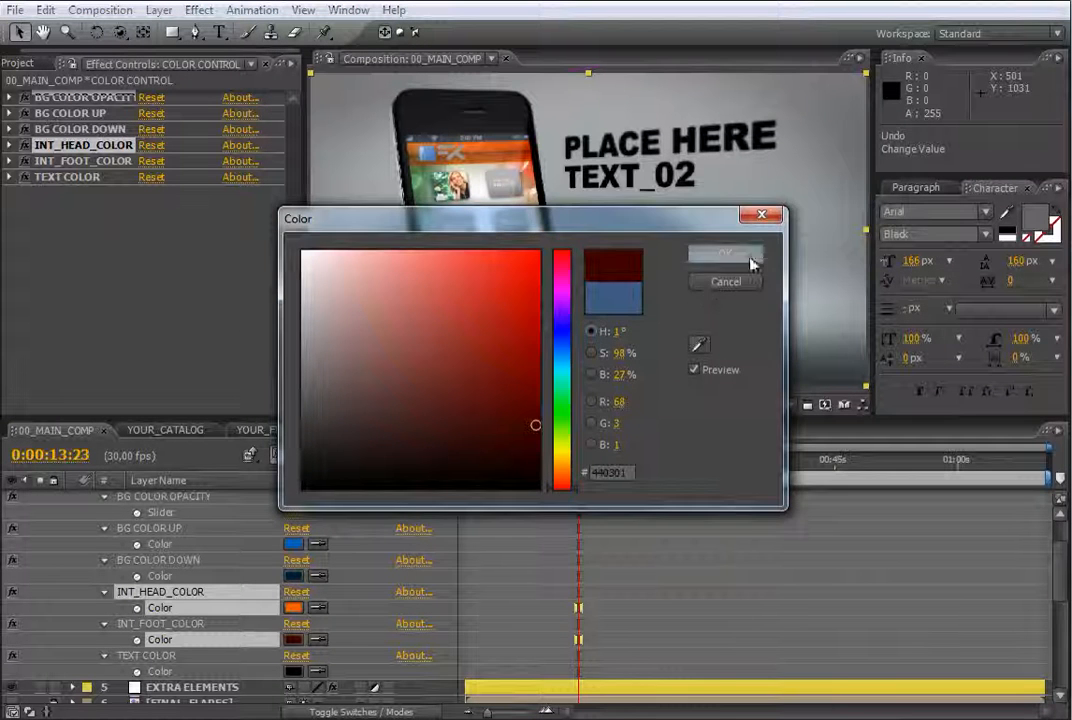
pyautogui.click(740, 255)
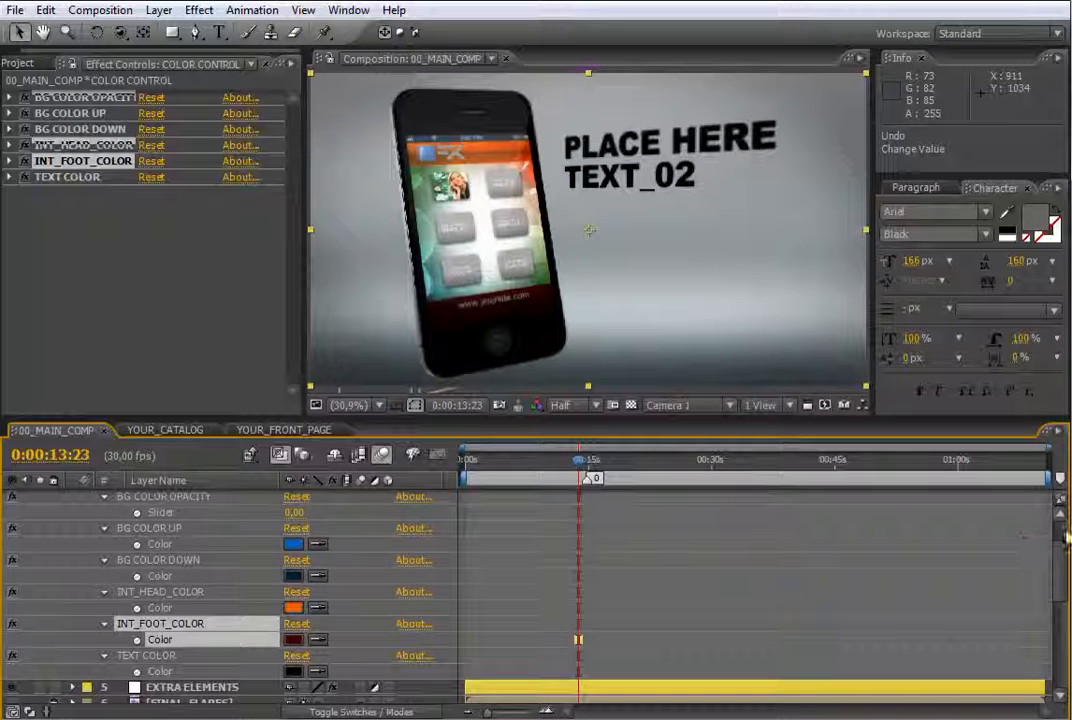
# - Go back to 0:00:10:27 and change the TEXT COLOR of the COLOR CONTROL layer to white
pyautogui.scroll(2, 545, 471)
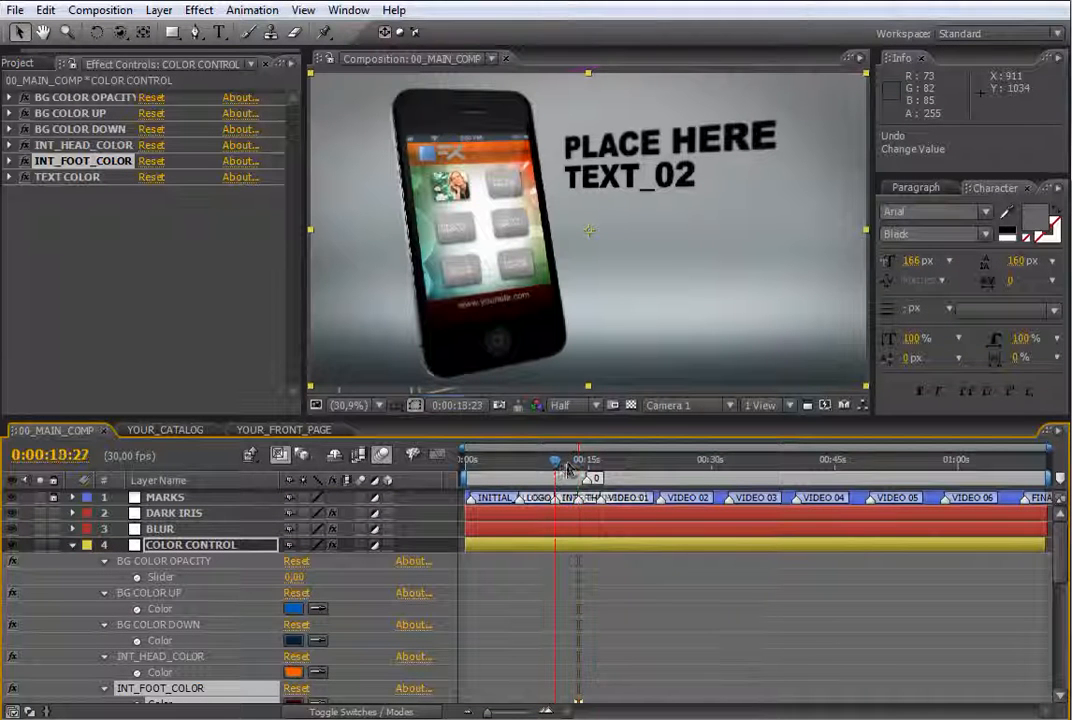
pyautogui.click(555, 466)
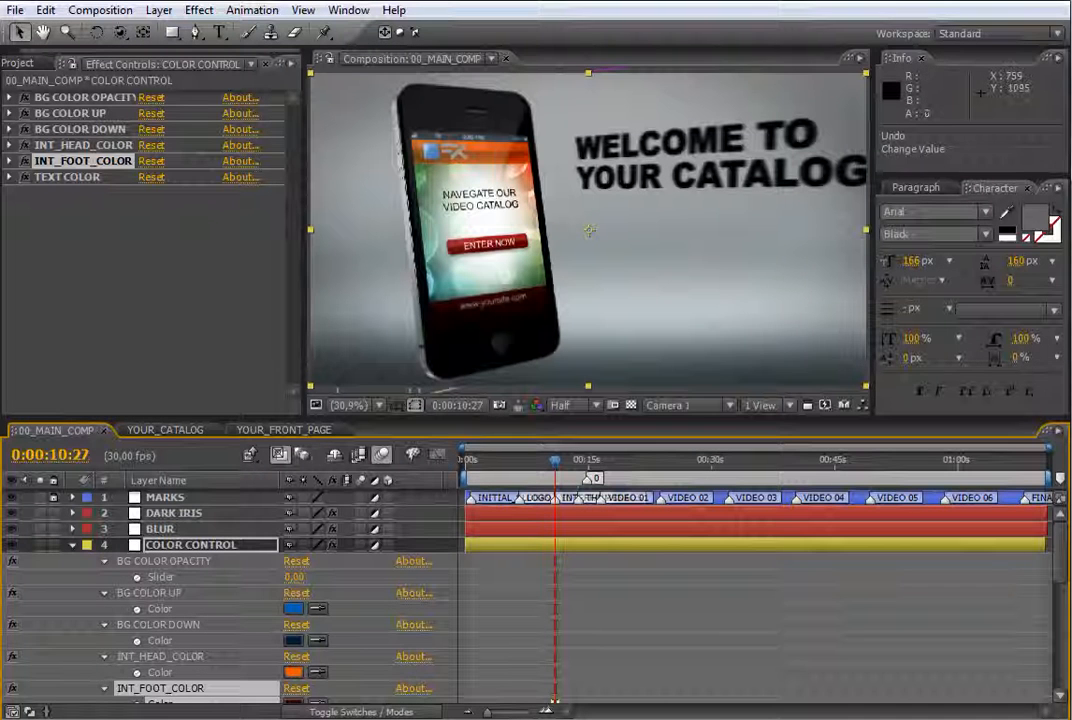
pyautogui.scroll(-5, 1062, 567)
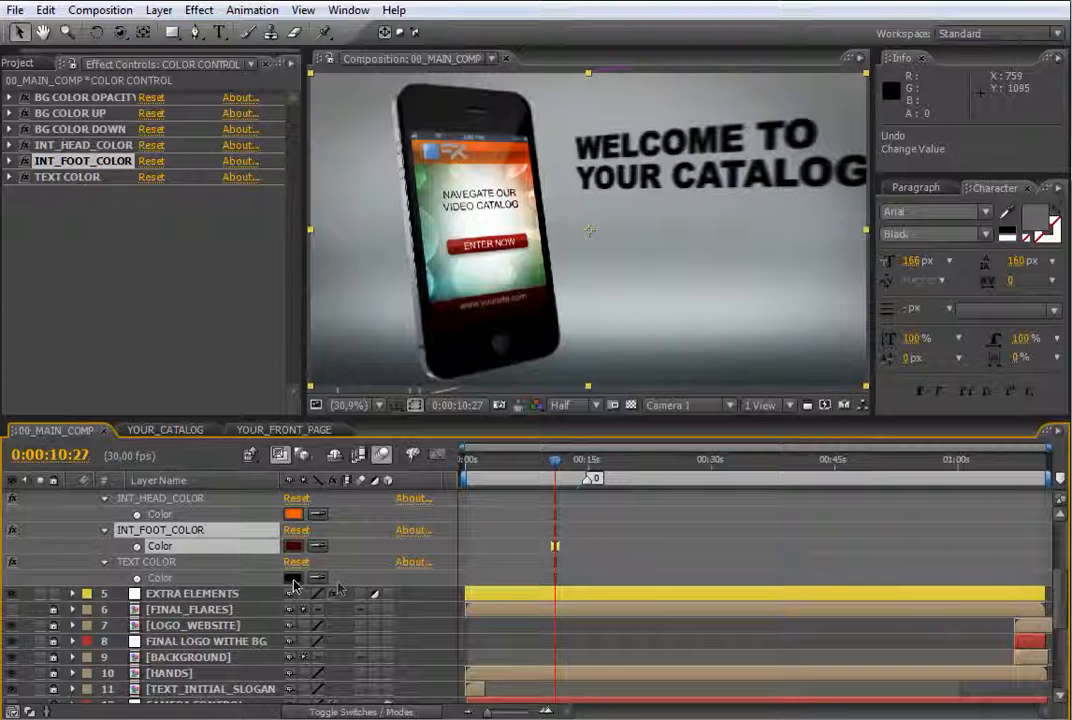
pyautogui.click(296, 584)
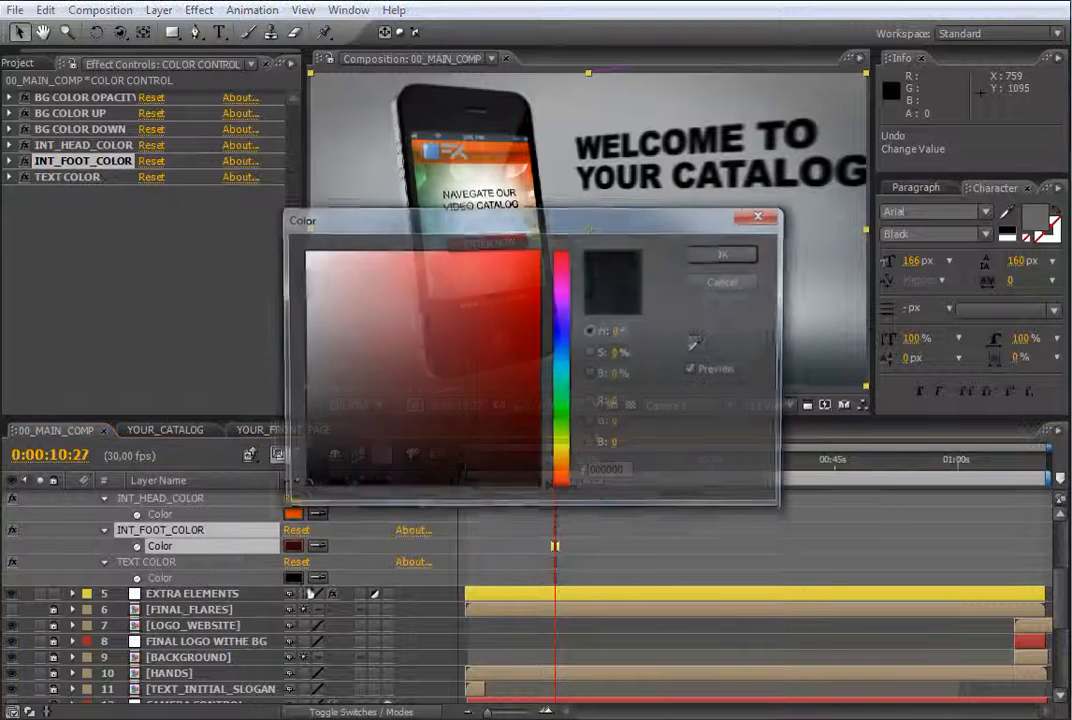
pyautogui.click(307, 252)
pyautogui.click(303, 249)
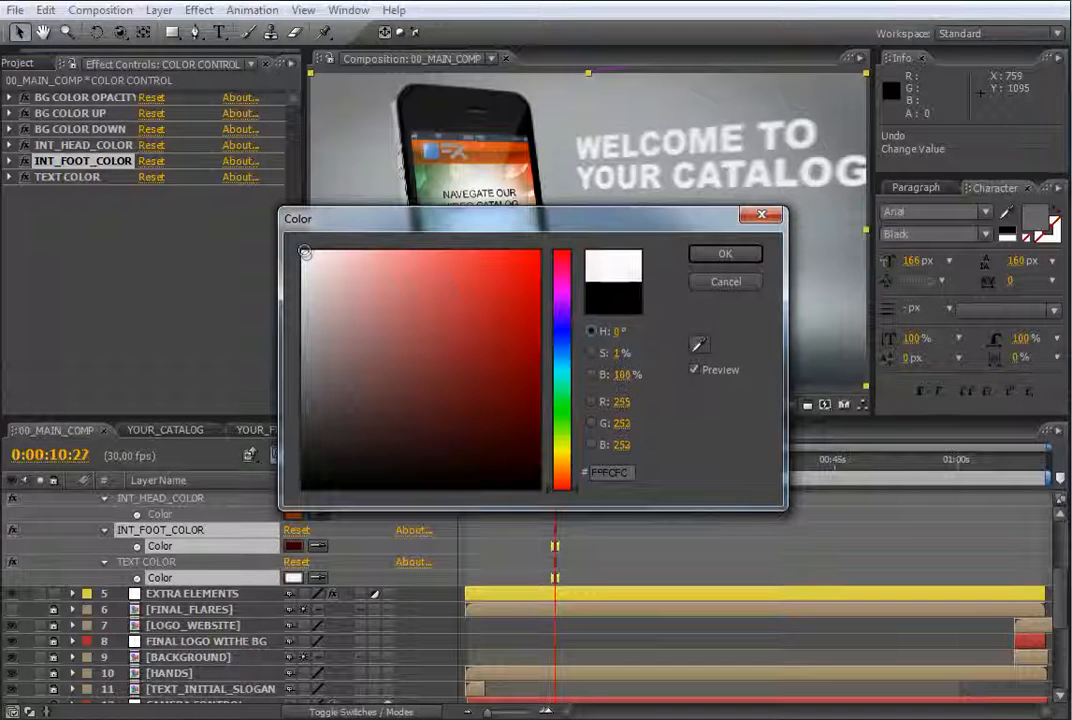
pyautogui.click(722, 254)
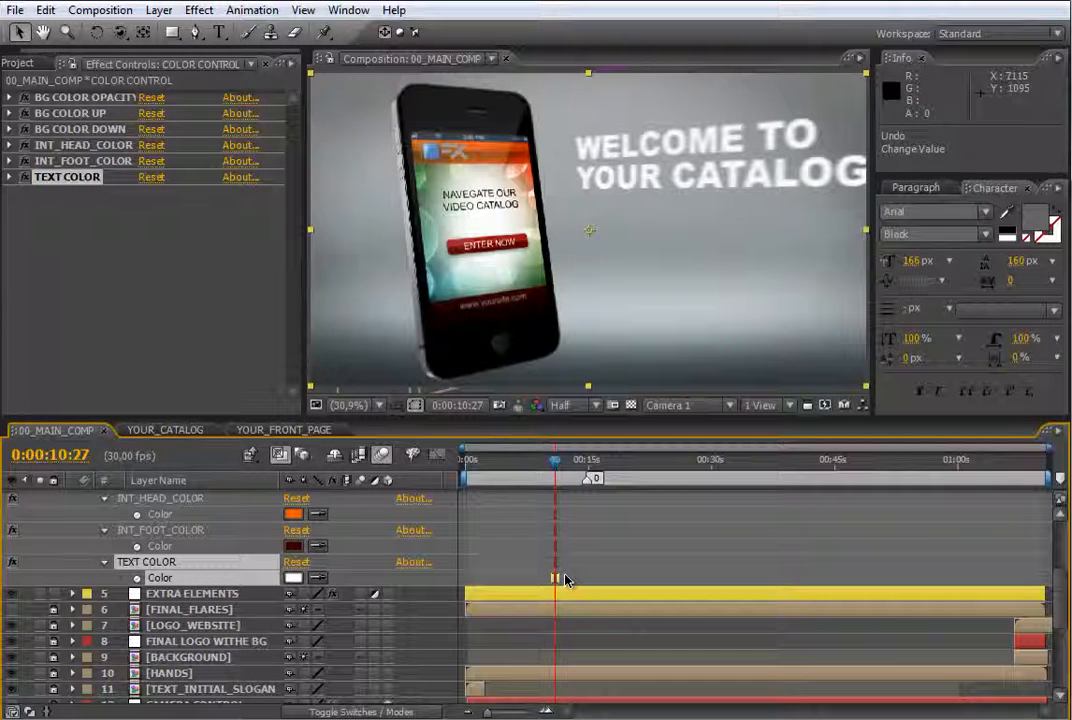
# - Collapse the properties of the COLOR CONTROL layer
pyautogui.scroll(5, 1063, 585)
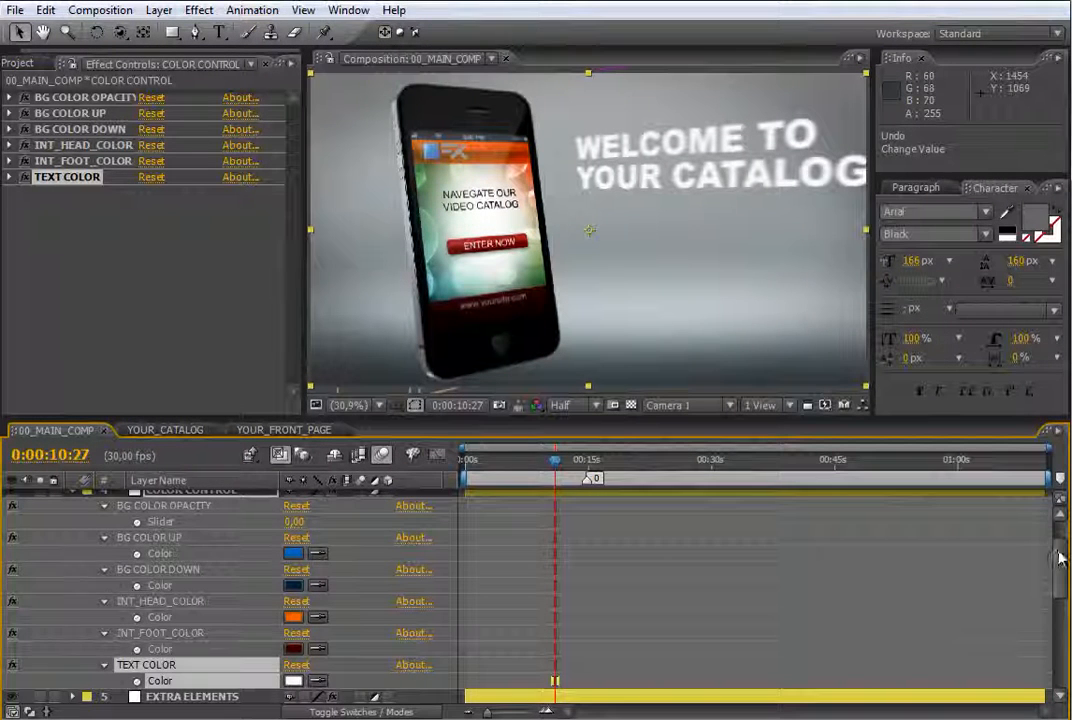
pyautogui.scroll(3, 1062, 533)
pyautogui.click(72, 545)
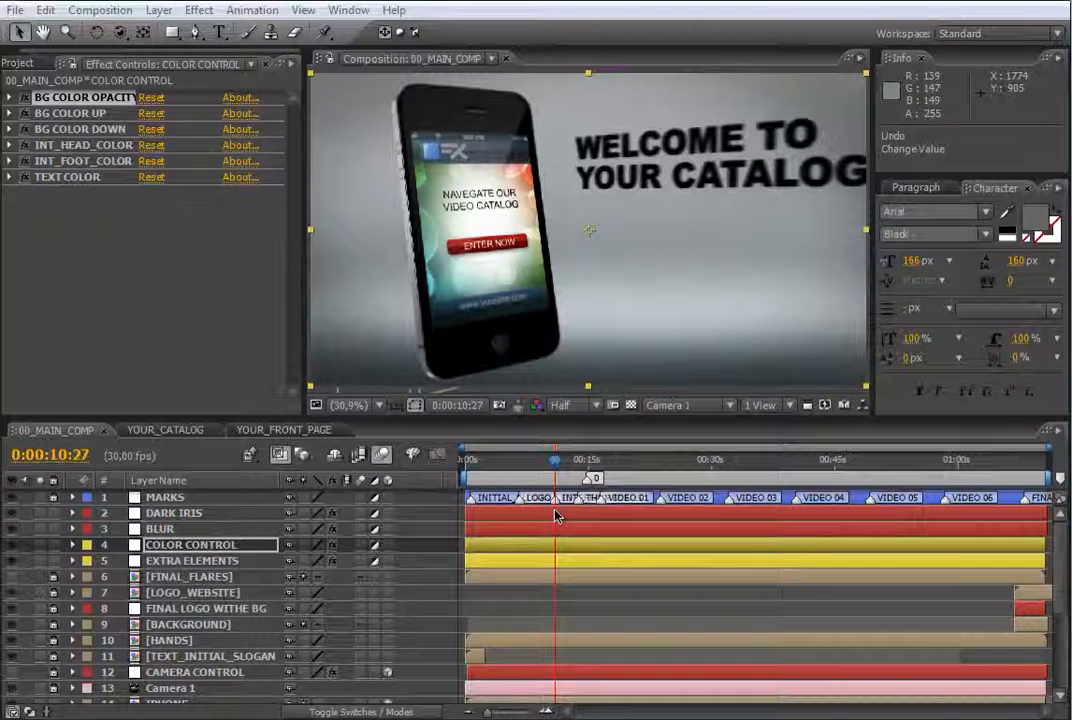
# - Reveal the WHITE PHONE effect of the EXTRA ELEMENTS layer and set its slider to 0
pyautogui.click(205, 562)
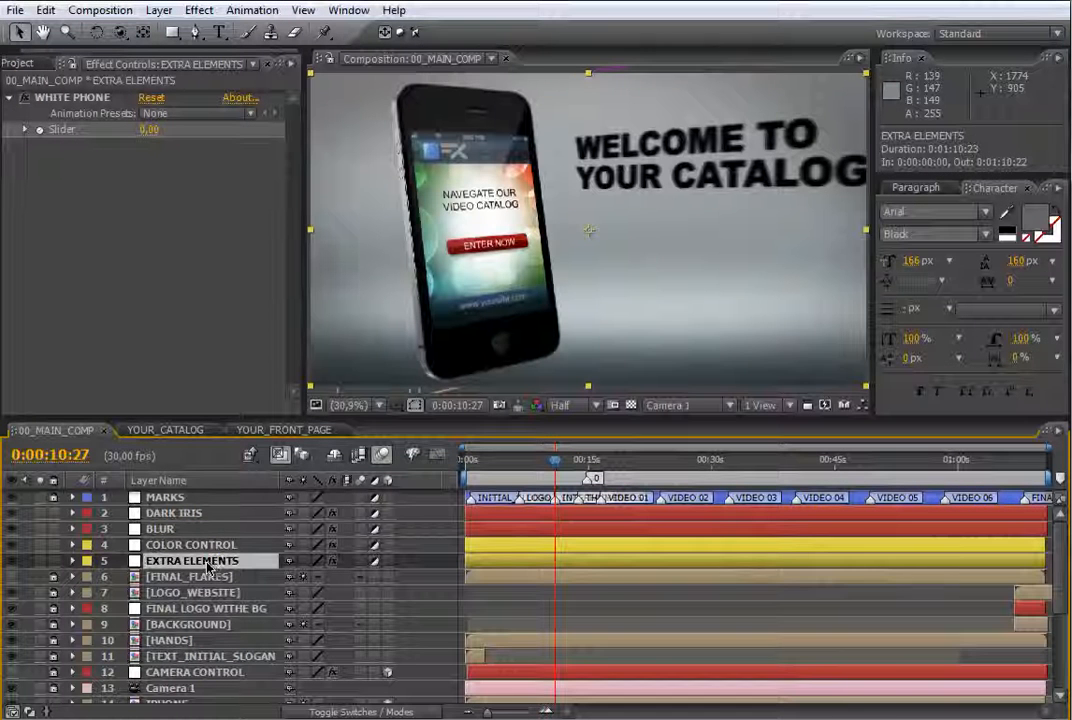
pyautogui.press('e')
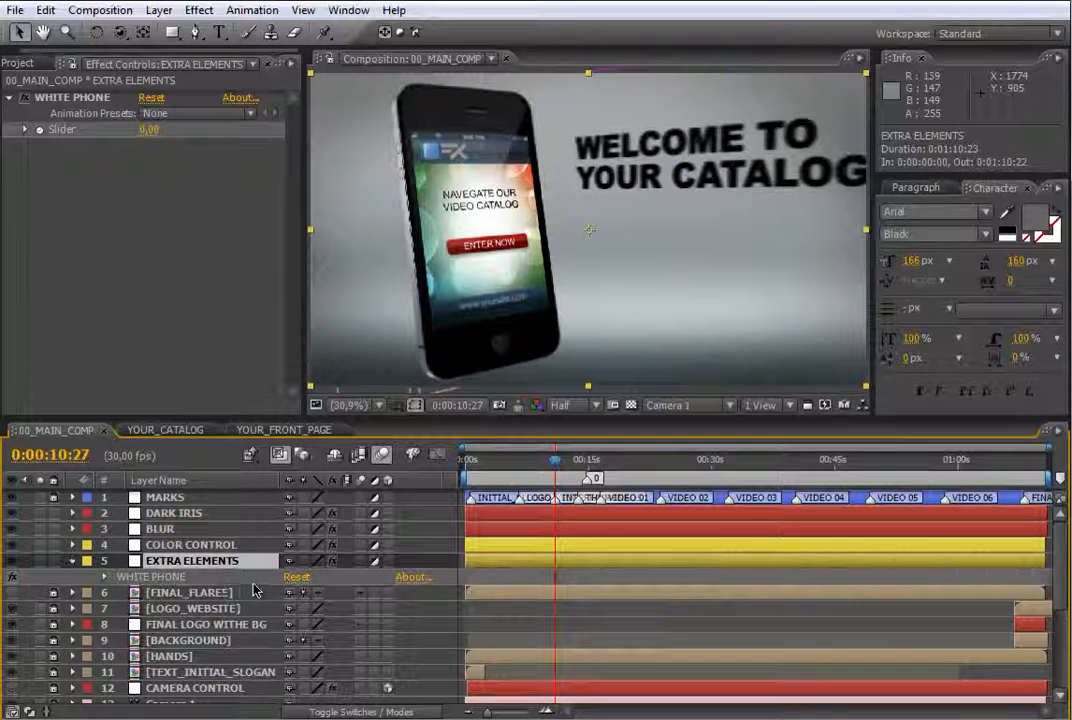
pyautogui.click(103, 577)
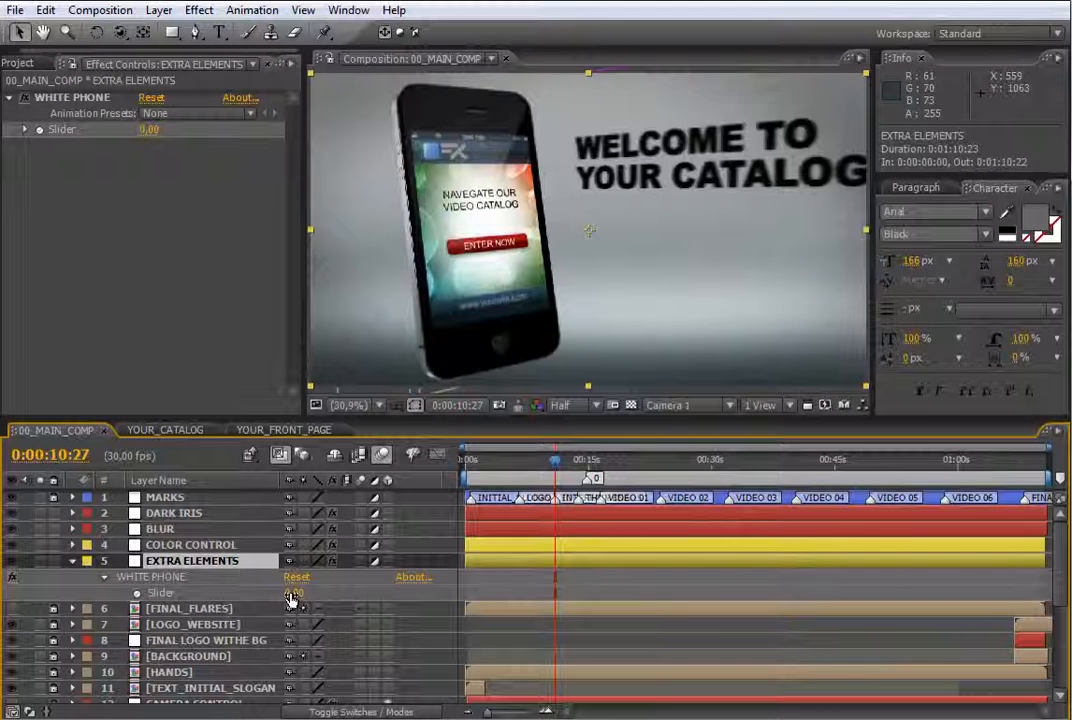
pyautogui.write('0')
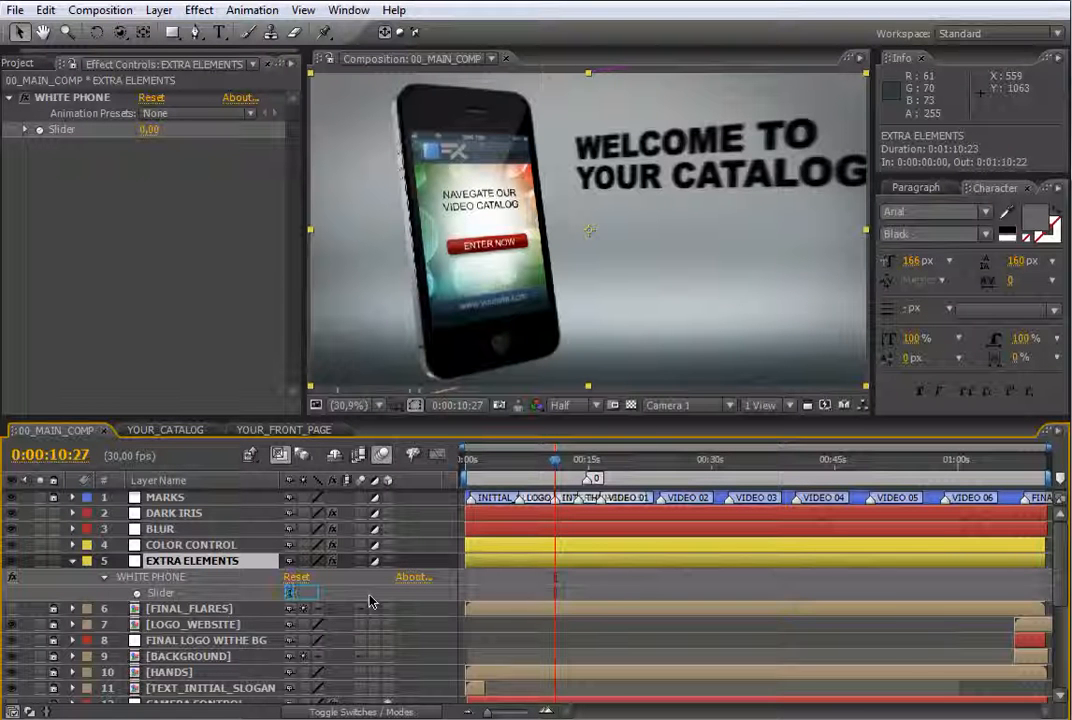
pyautogui.write('0,0')
pyautogui.press('Return')
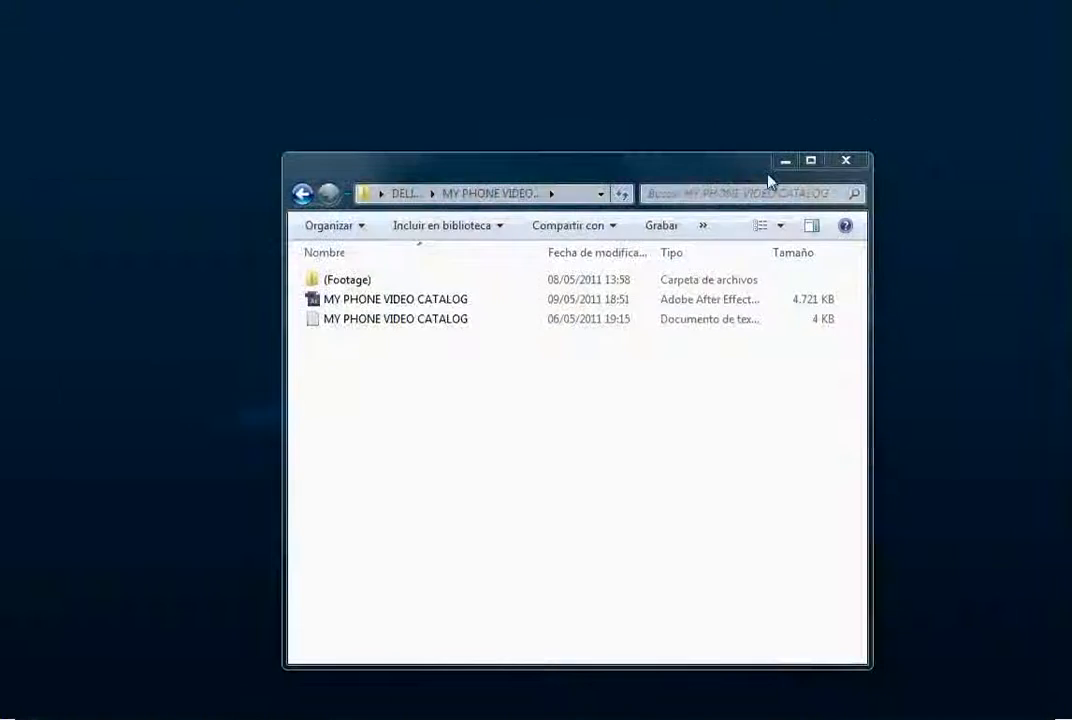
# - Minimize the MY PHONE VIDEO CATALOG folder window to show the desktop
pyautogui.click(785, 161)
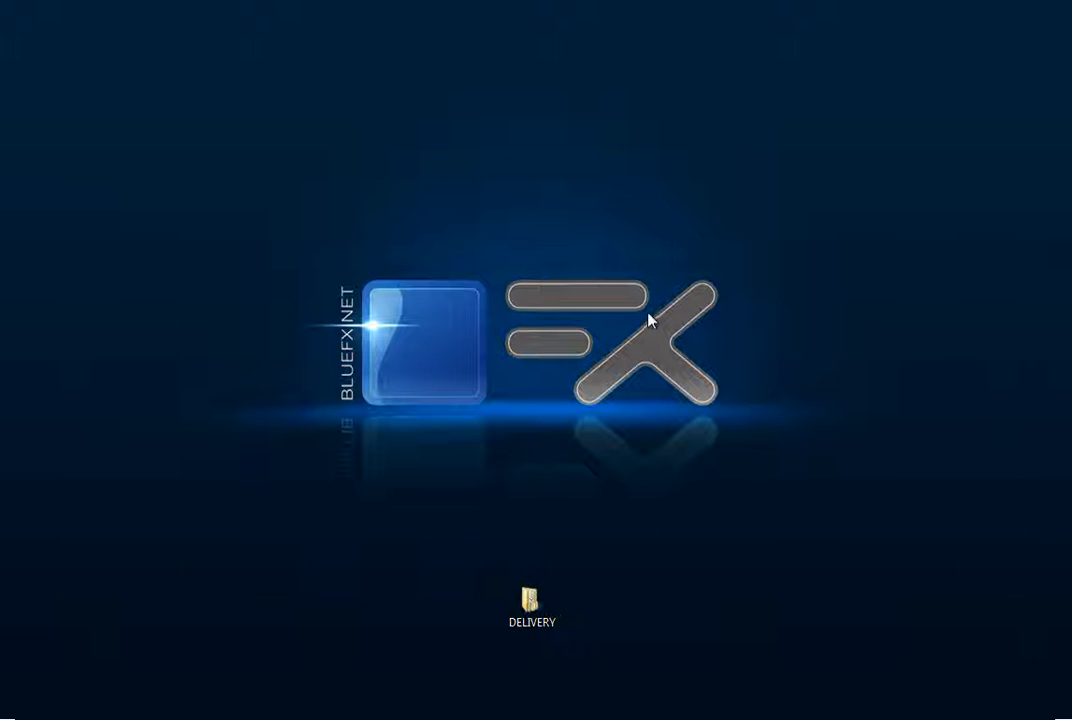